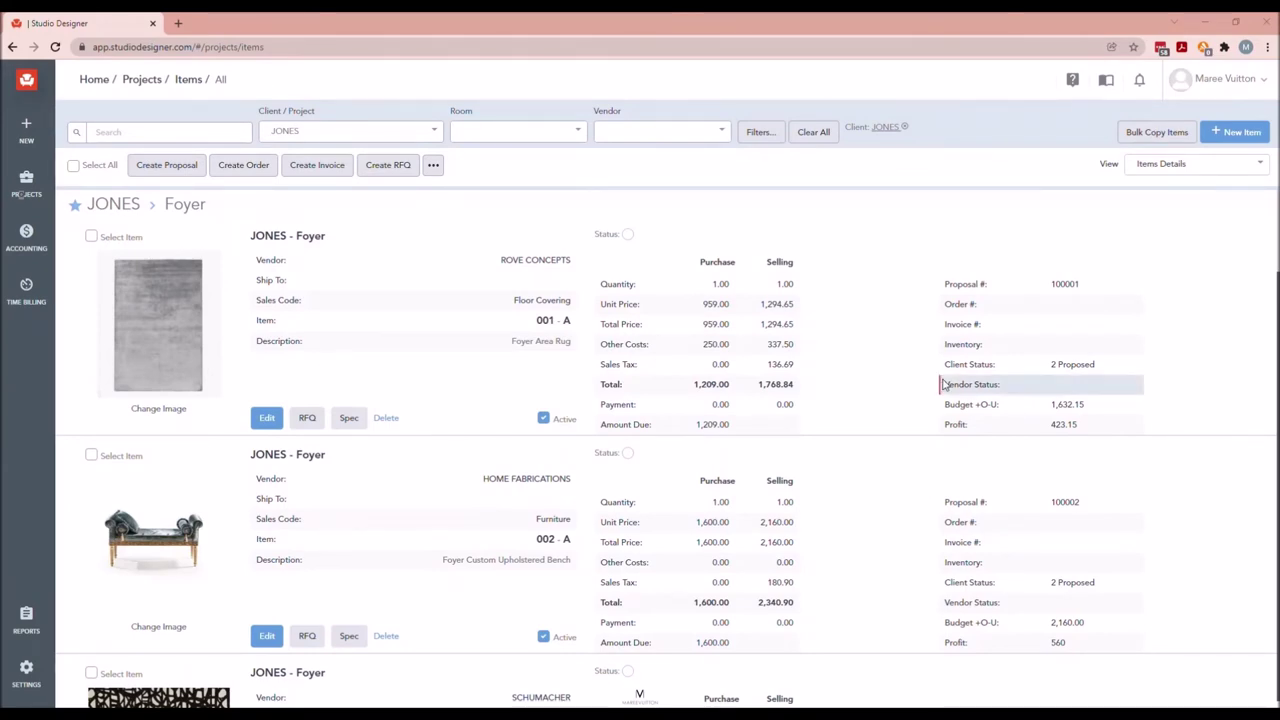
# Create purchase orders for the foyer chandelier, coffee table book, table floral arrangement and large vase, then close the orders summary
pyautogui.scroll(-2, 913, 390)
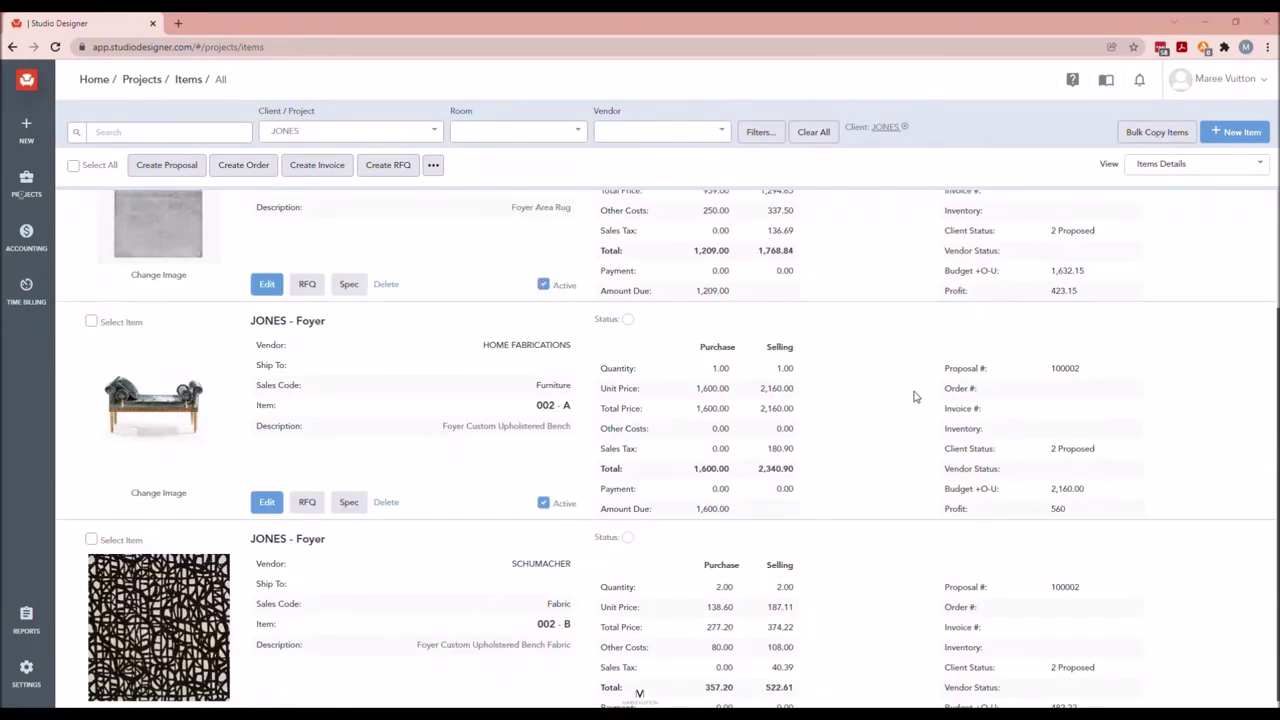
pyautogui.scroll(-4, 920, 390)
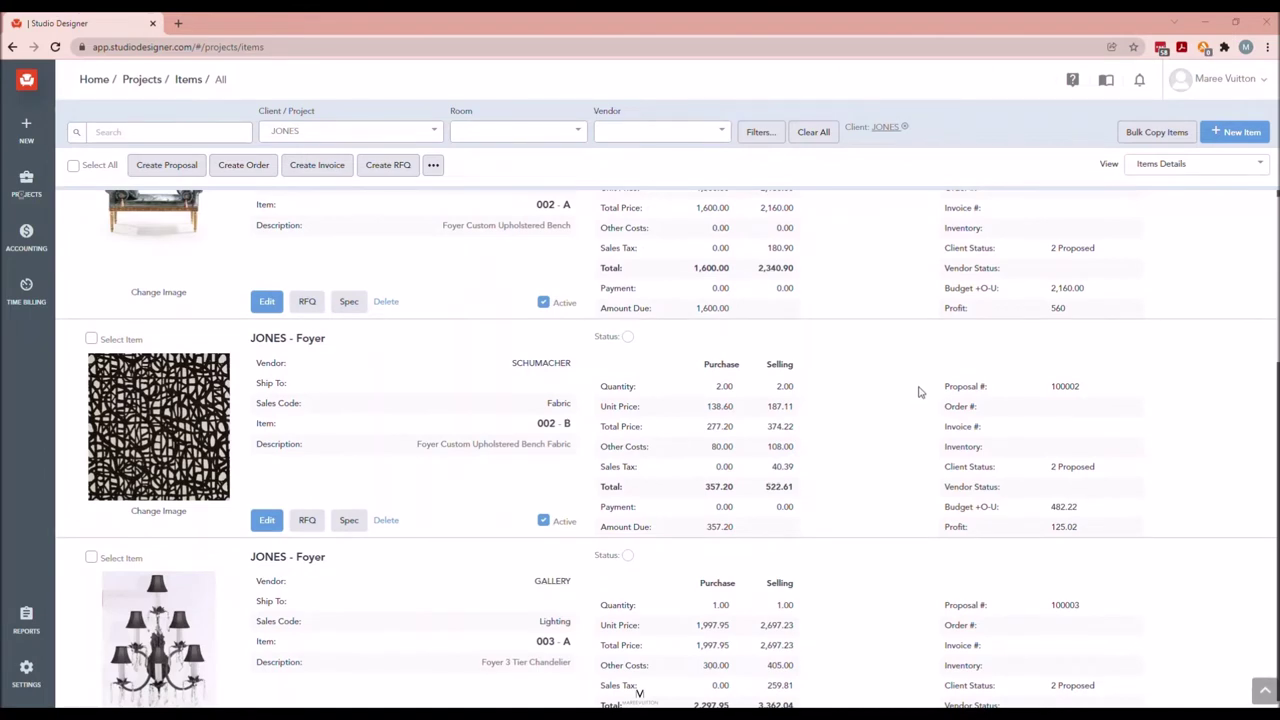
pyautogui.scroll(-2, 920, 390)
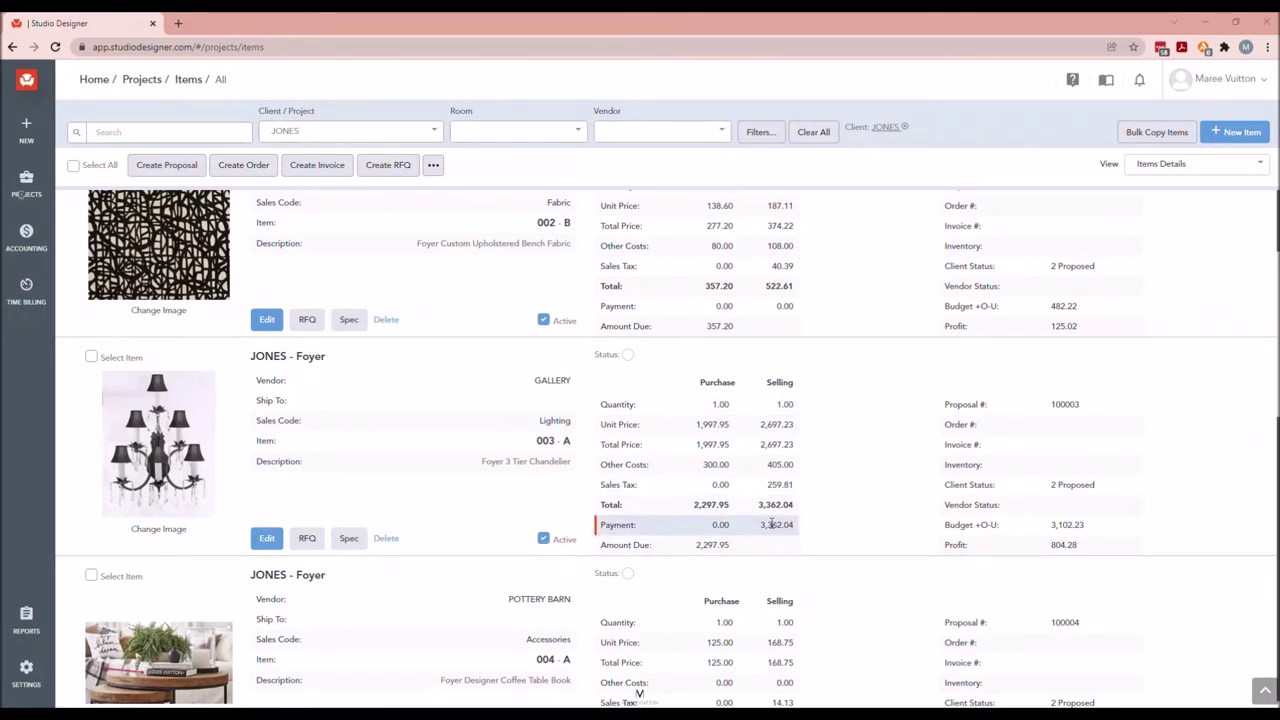
pyautogui.scroll(-2, 771, 523)
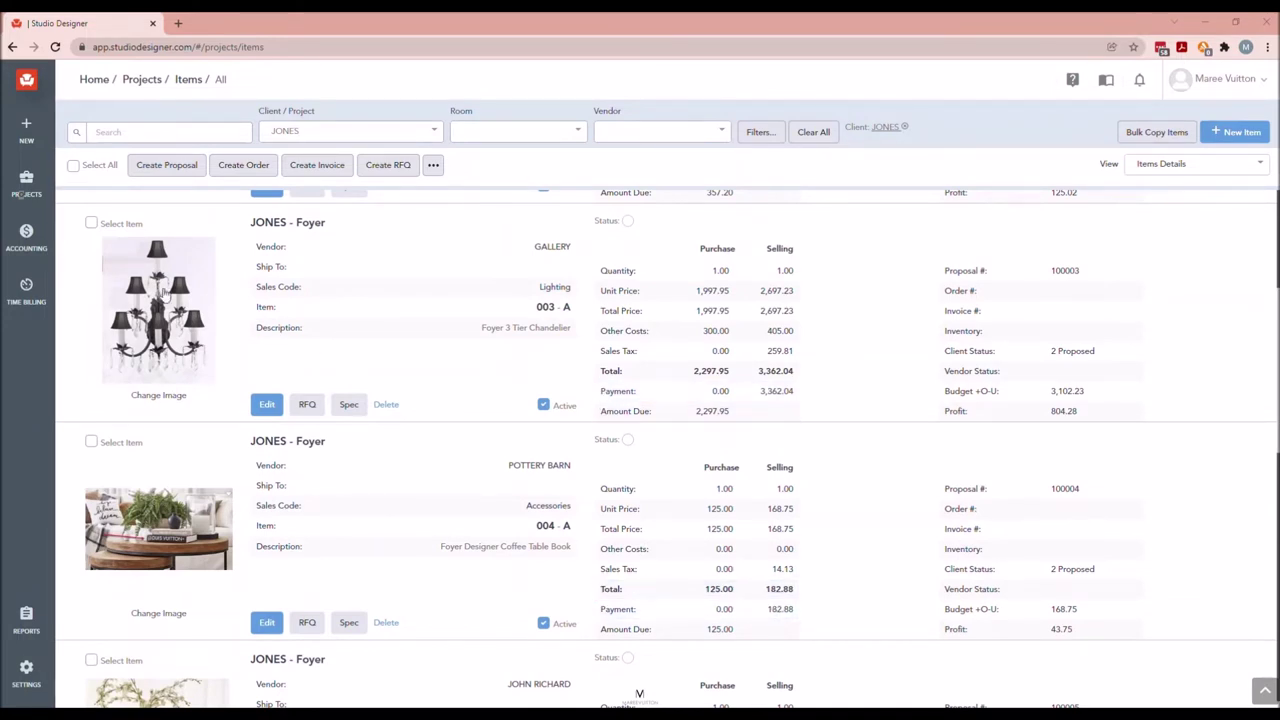
pyautogui.click(91, 224)
pyautogui.click(91, 443)
pyautogui.scroll(-1, 900, 343)
pyautogui.scroll(-1, 310, 353)
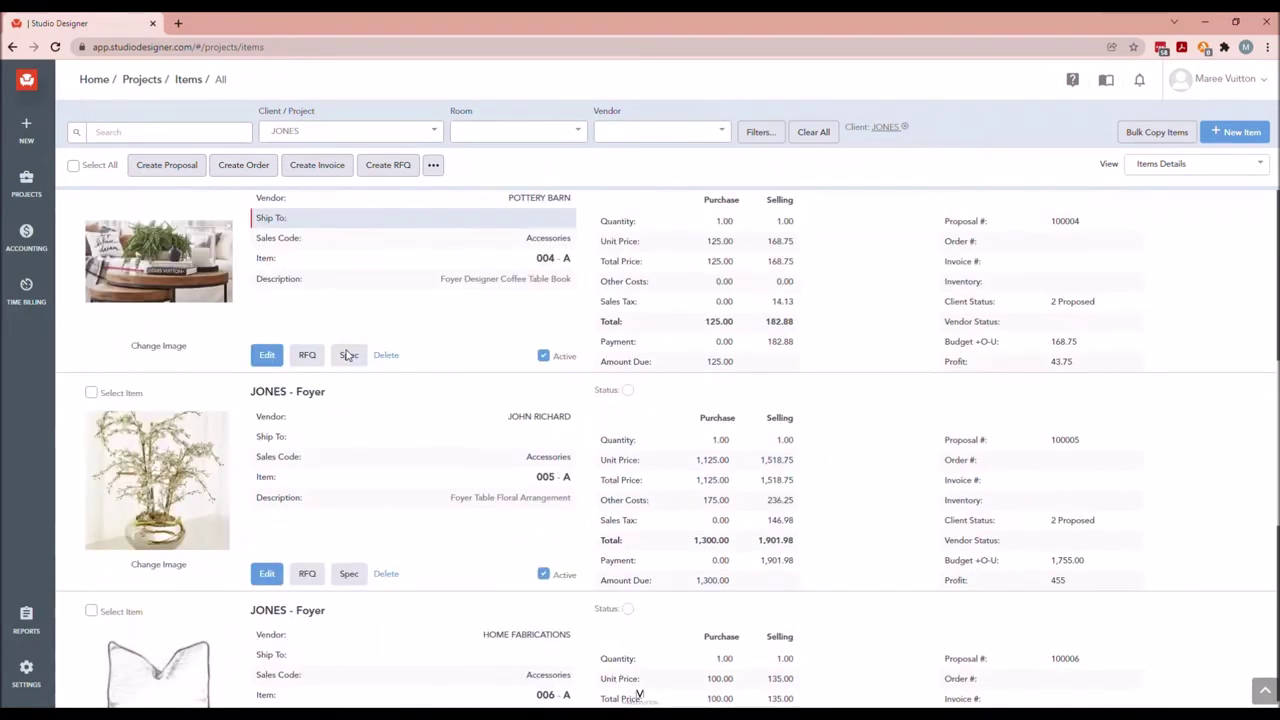
pyautogui.click(91, 393)
pyautogui.scroll(-2, 620, 393)
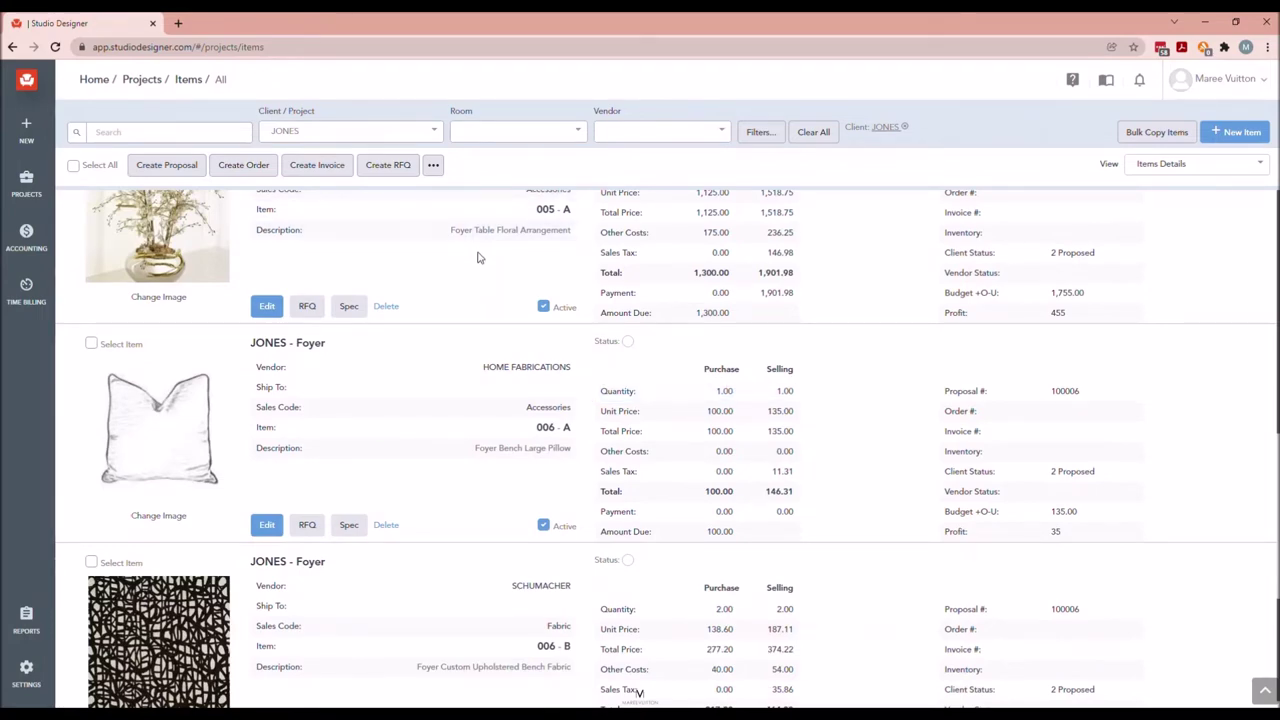
pyautogui.scroll(-2, 480, 259)
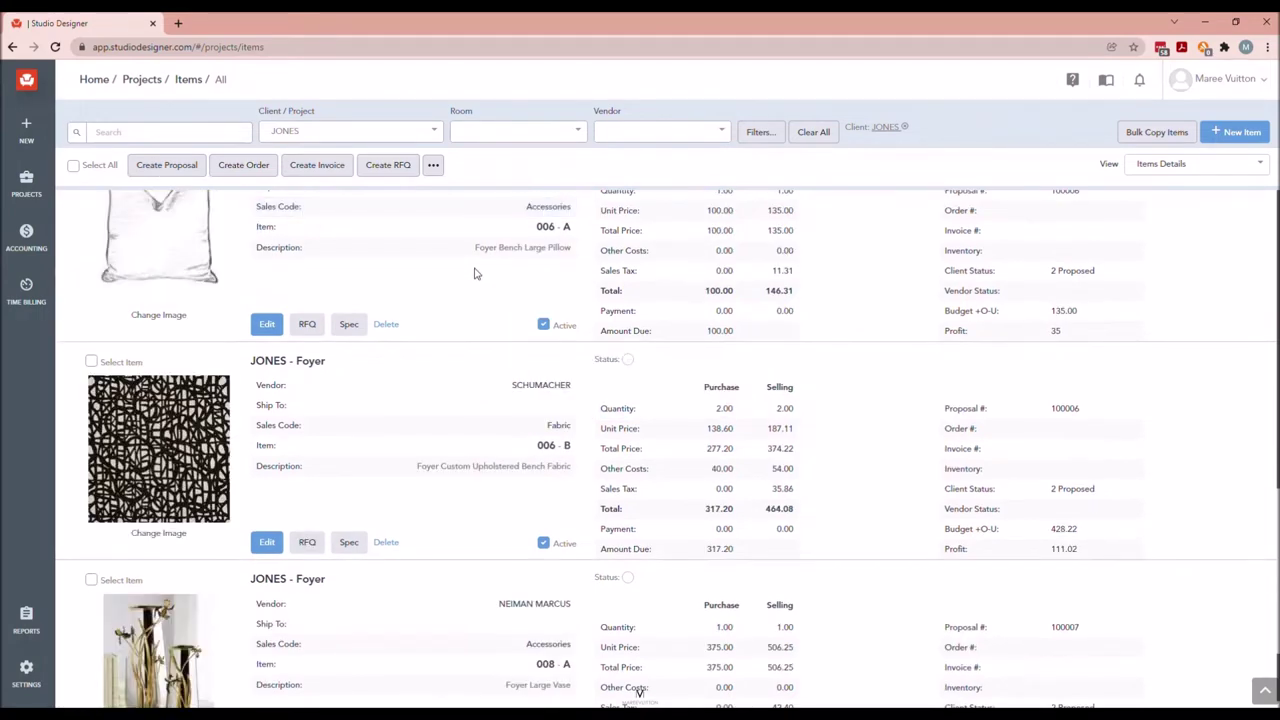
pyautogui.scroll(-1, 476, 275)
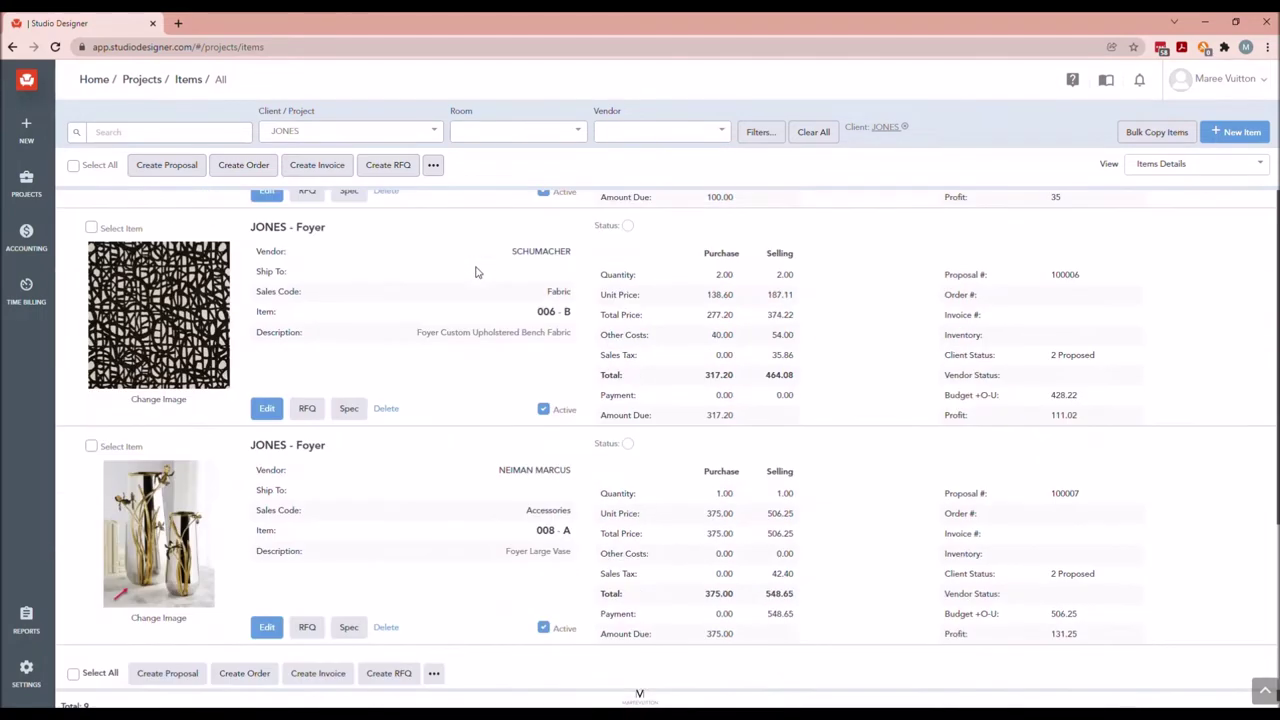
pyautogui.click(91, 447)
pyautogui.click(91, 447)
pyautogui.click(91, 447)
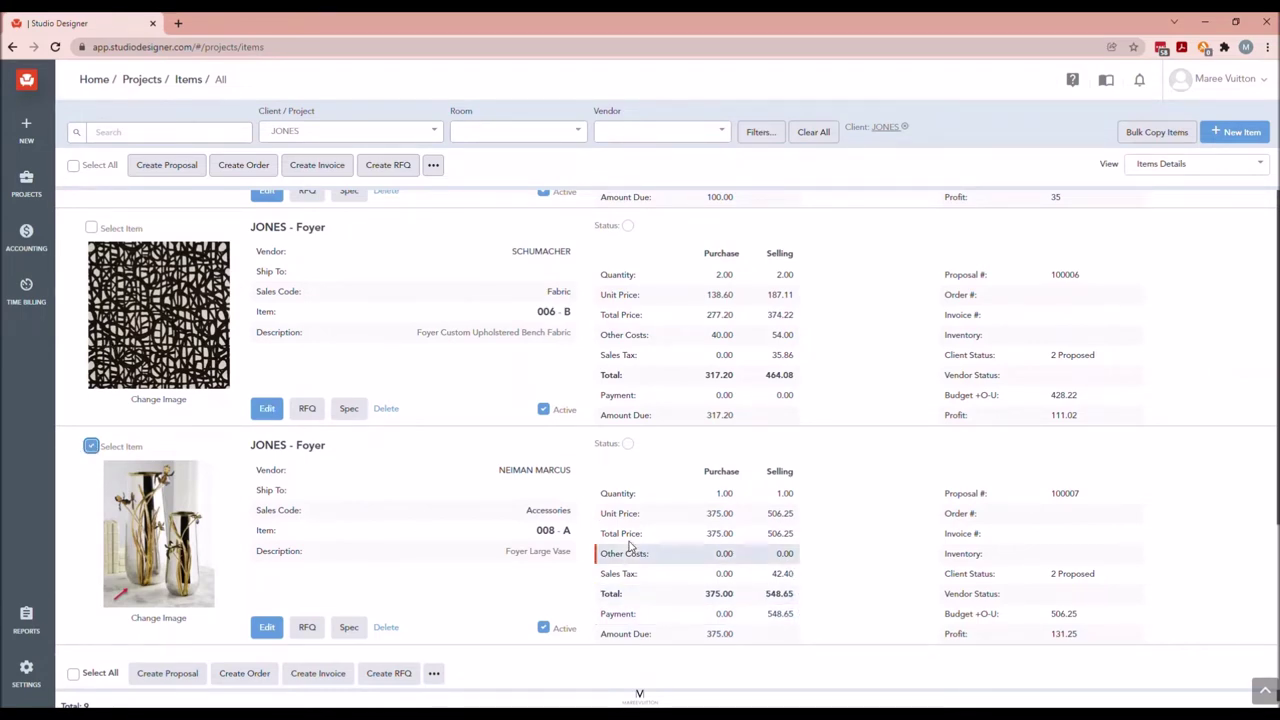
pyautogui.click(262, 170)
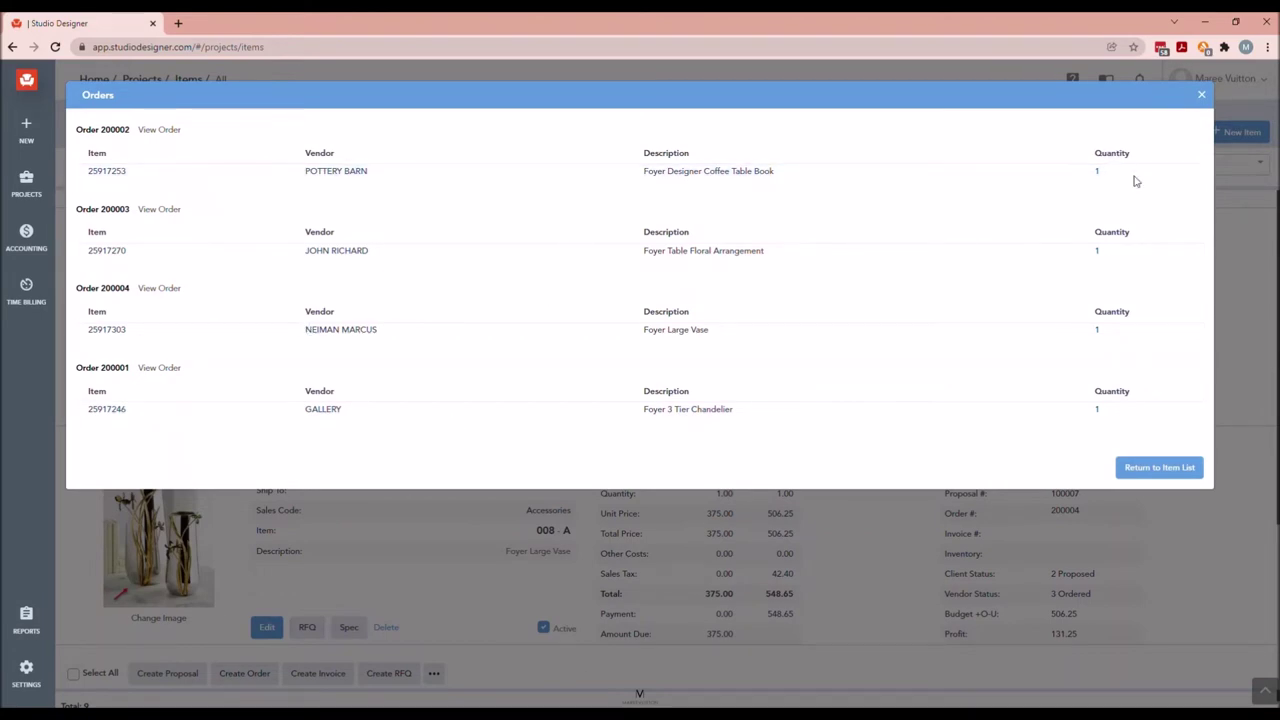
pyautogui.click(1203, 96)
# Switch the JONES project's item display to the Items List view
pyautogui.scroll(10, 1130, 326)
pyautogui.scroll(5, 1130, 326)
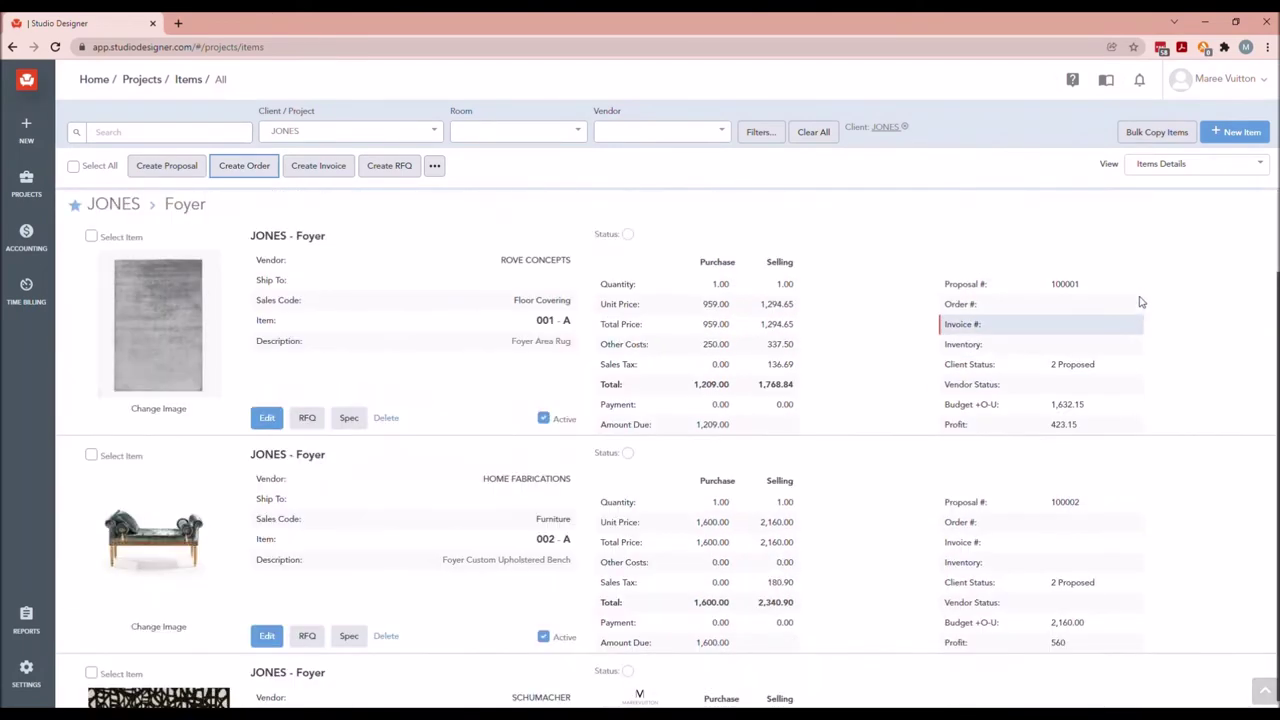
pyautogui.click(1172, 166)
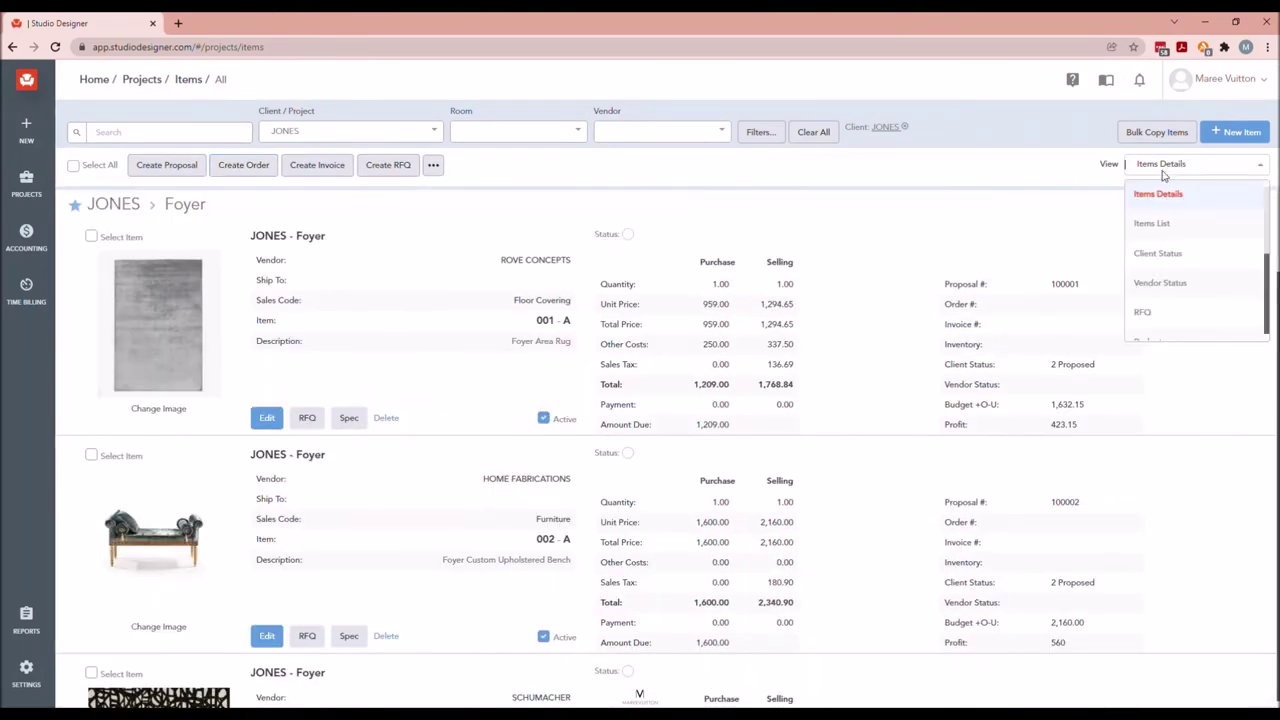
pyautogui.click(1180, 232)
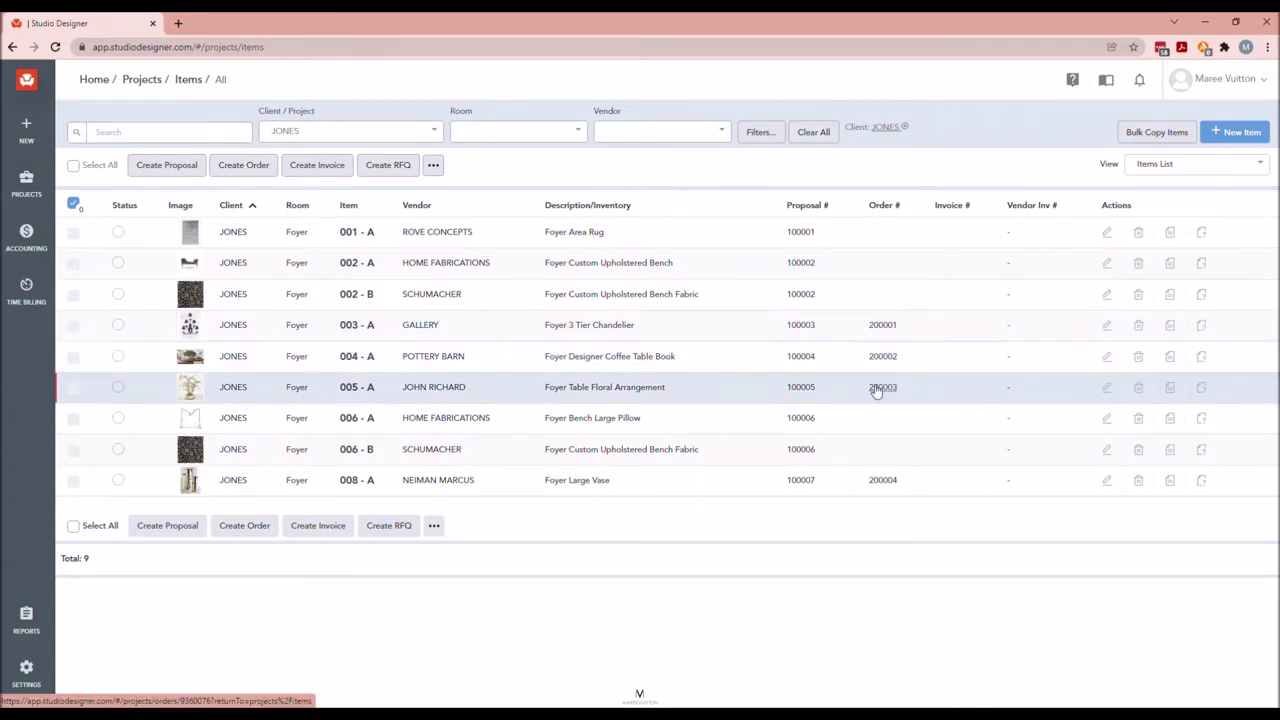
# Open the purchase order for the Foyer Large Vase and review its preview down to the order terms
pyautogui.click(879, 481)
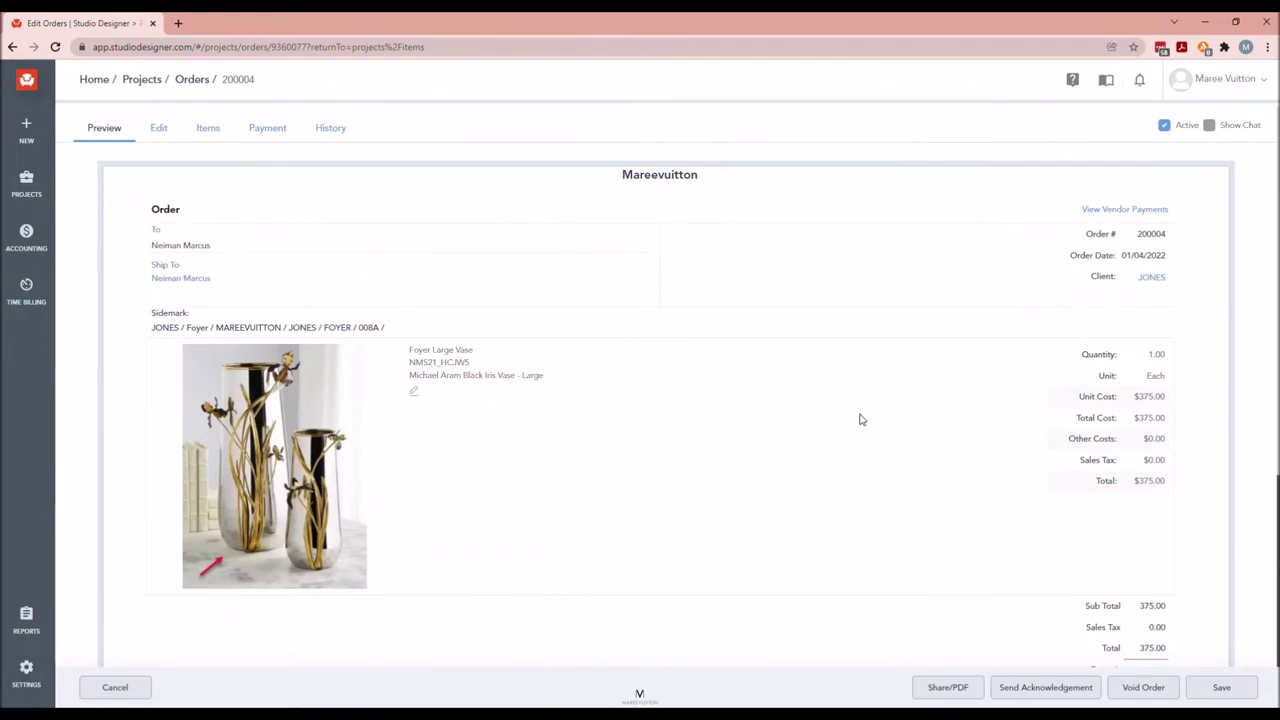
pyautogui.scroll(-2, 860, 420)
pyautogui.scroll(-3, 957, 580)
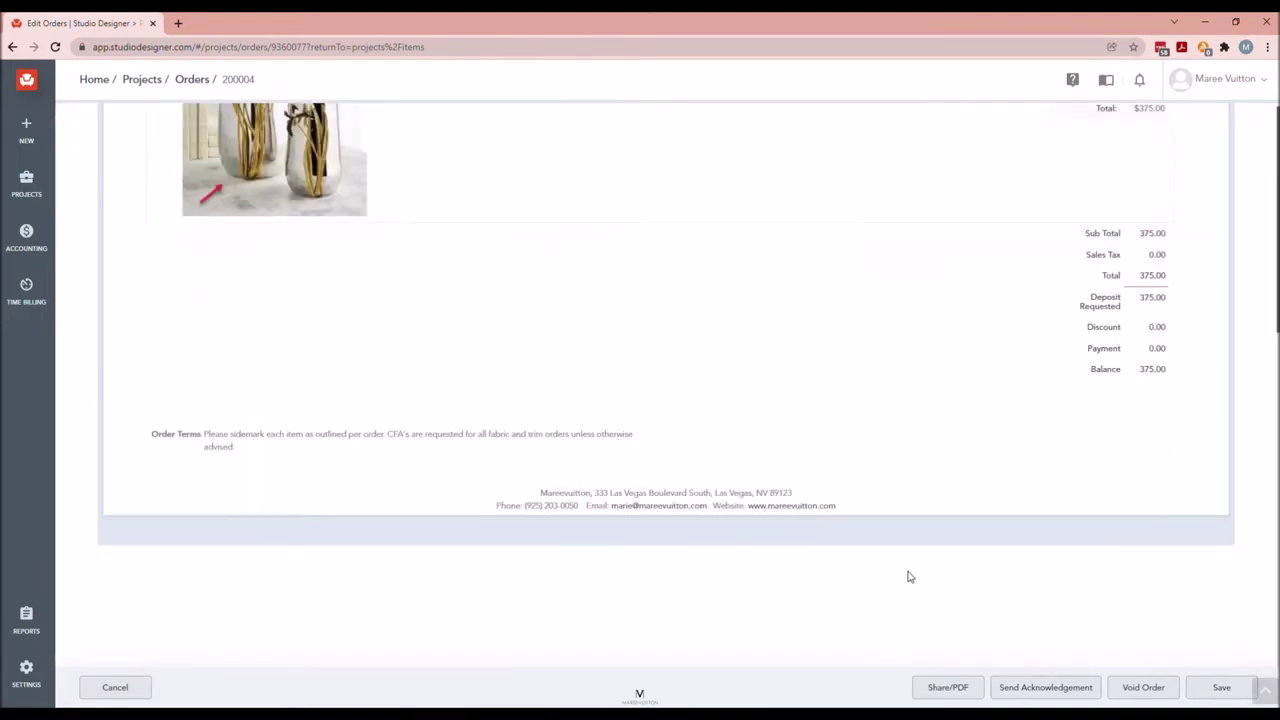
# Examine the vase order's shareable PDF preview and format settings, and leave without sharing it
pyautogui.click(951, 687)
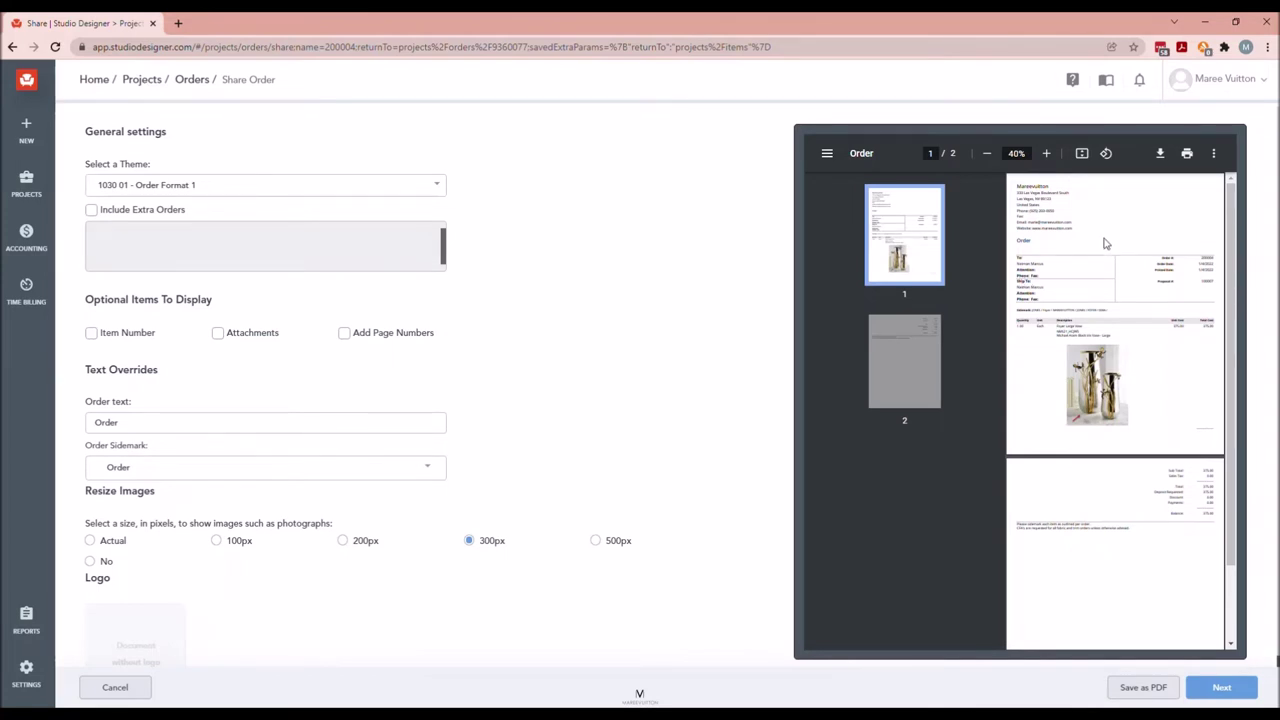
pyautogui.scroll(-2, 1120, 330)
pyautogui.scroll(2, 1138, 426)
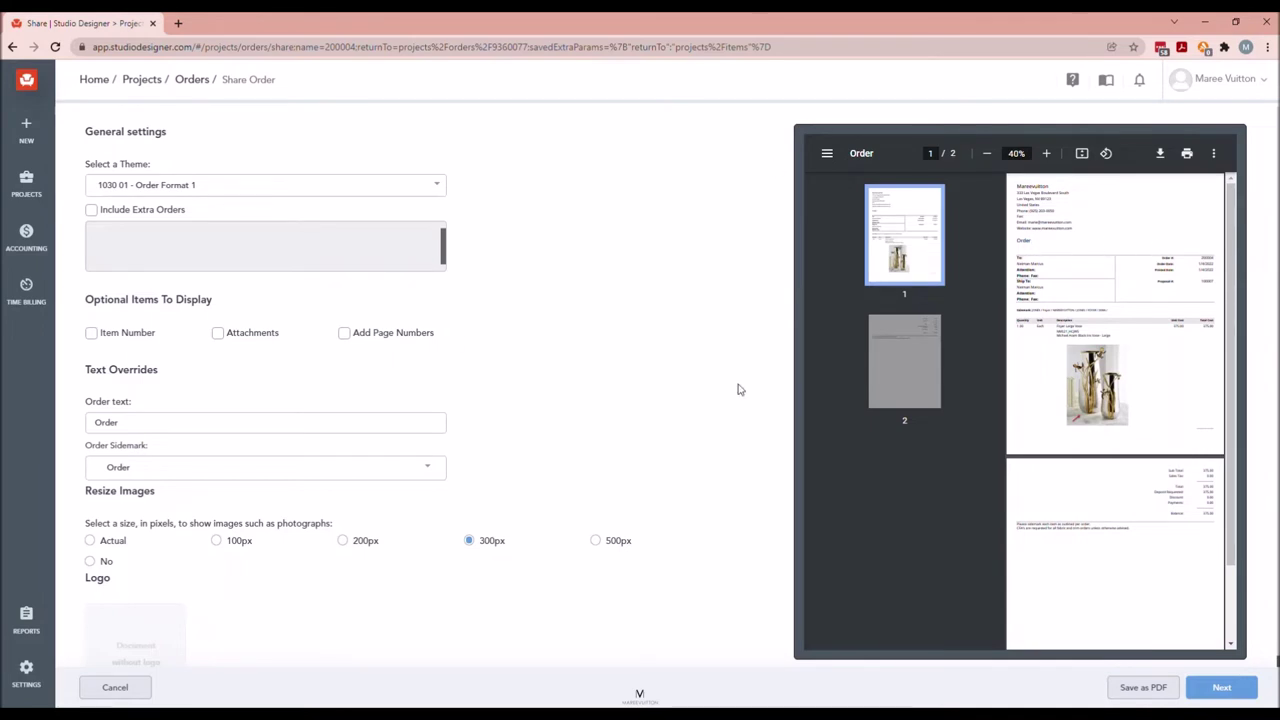
pyautogui.click(100, 696)
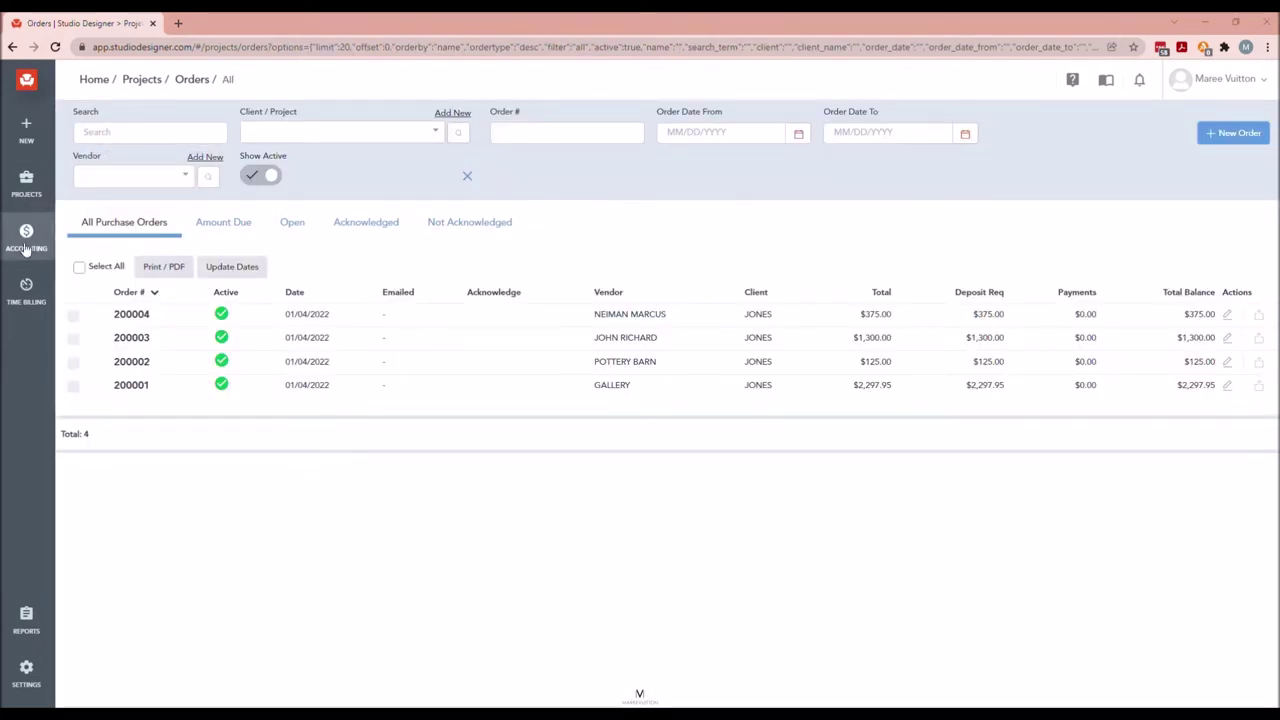
# Open the list of all purchase orders and examine its vendor, search, client and order number filters
pyautogui.click(28, 188)
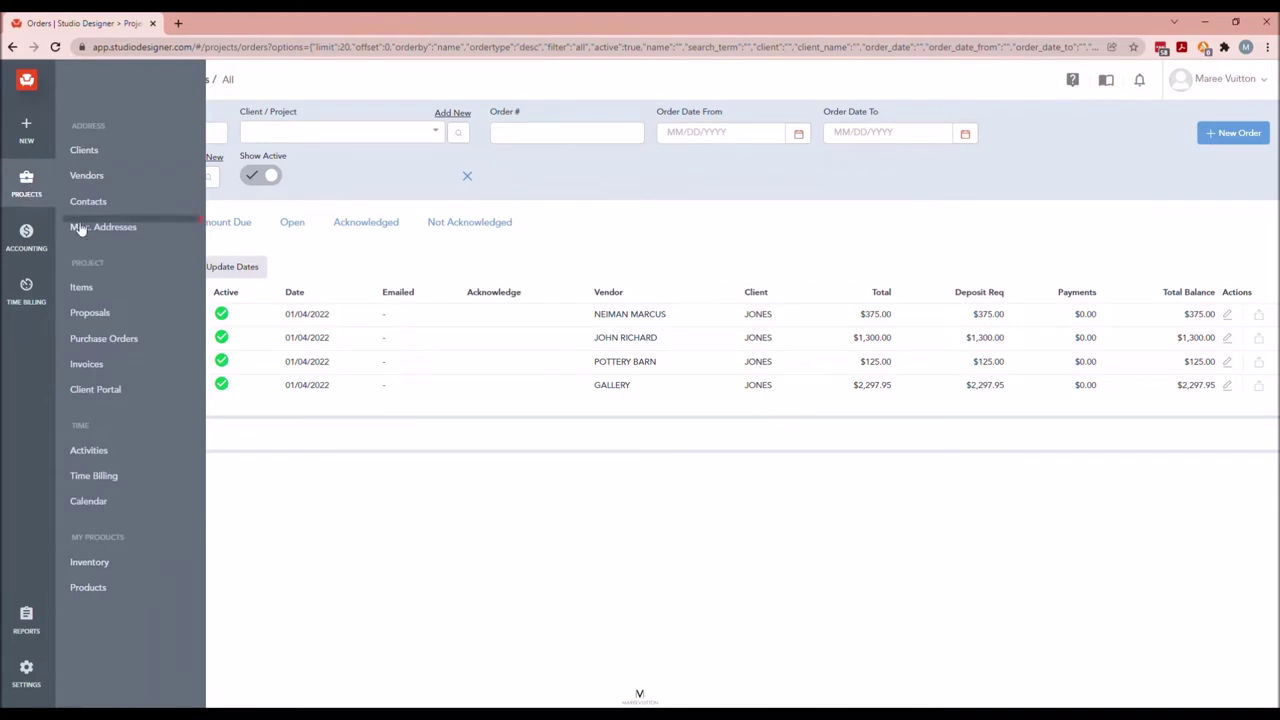
pyautogui.click(120, 340)
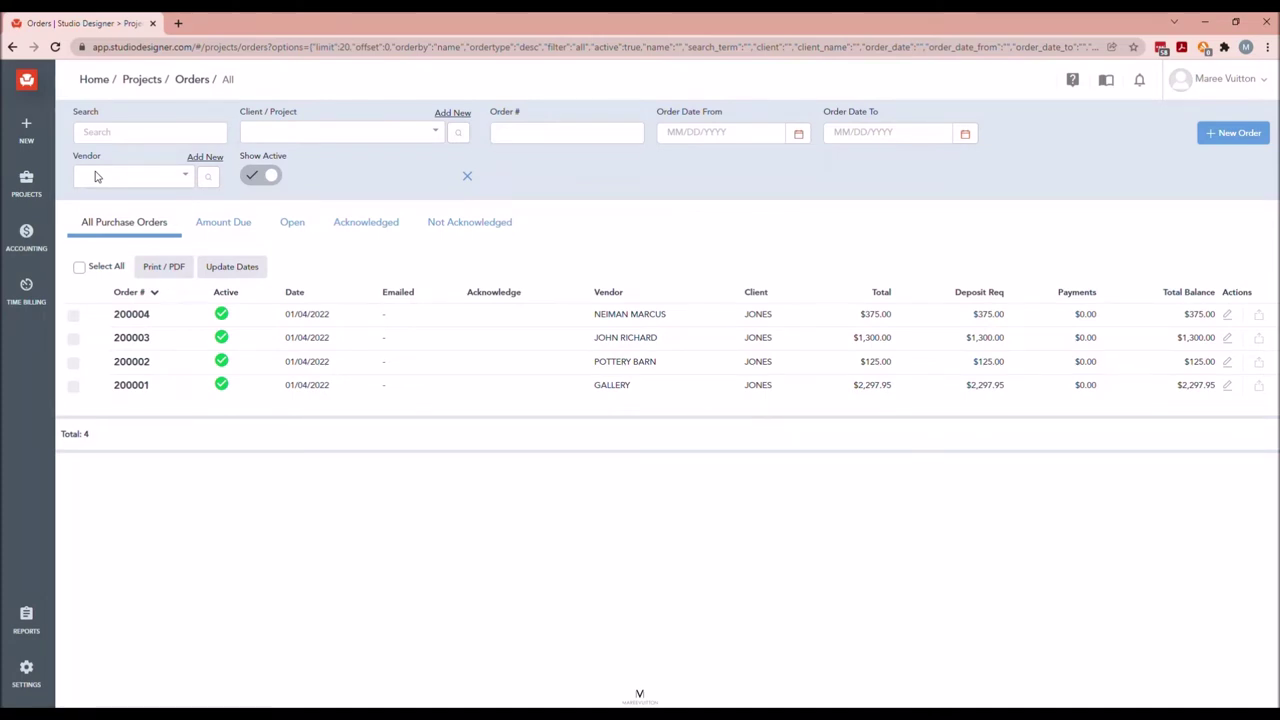
pyautogui.click(95, 177)
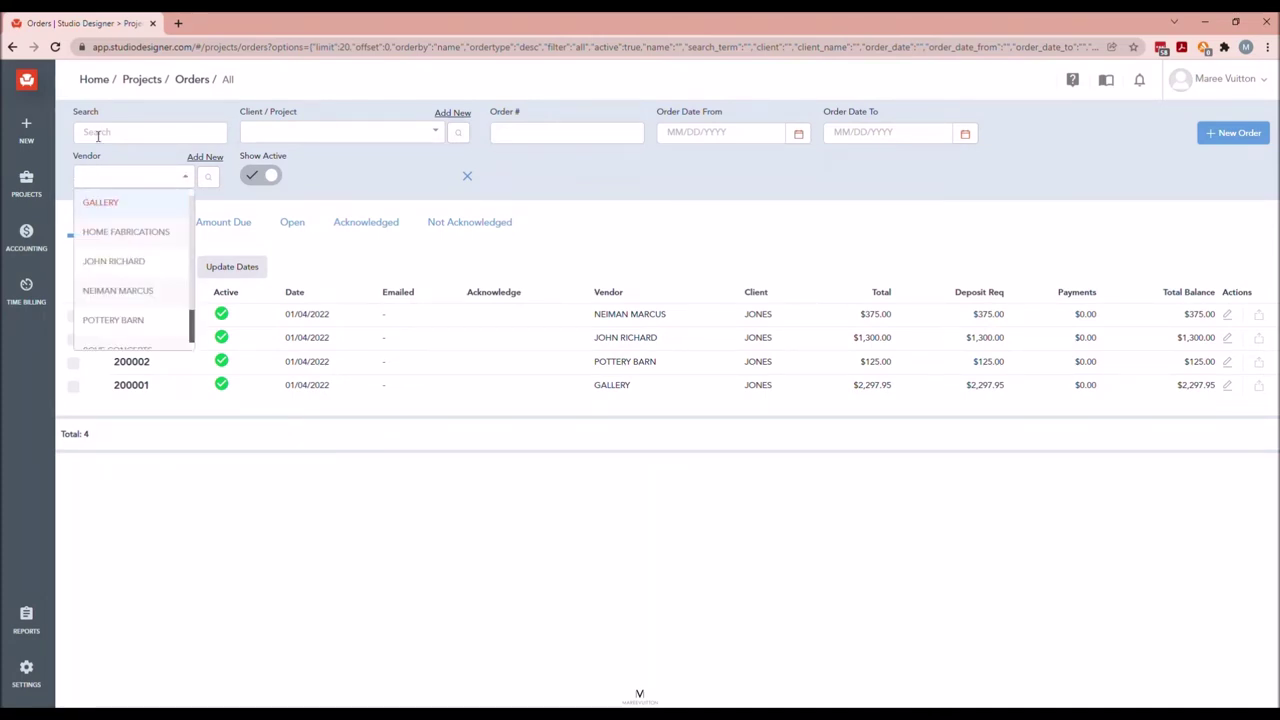
pyautogui.click(155, 131)
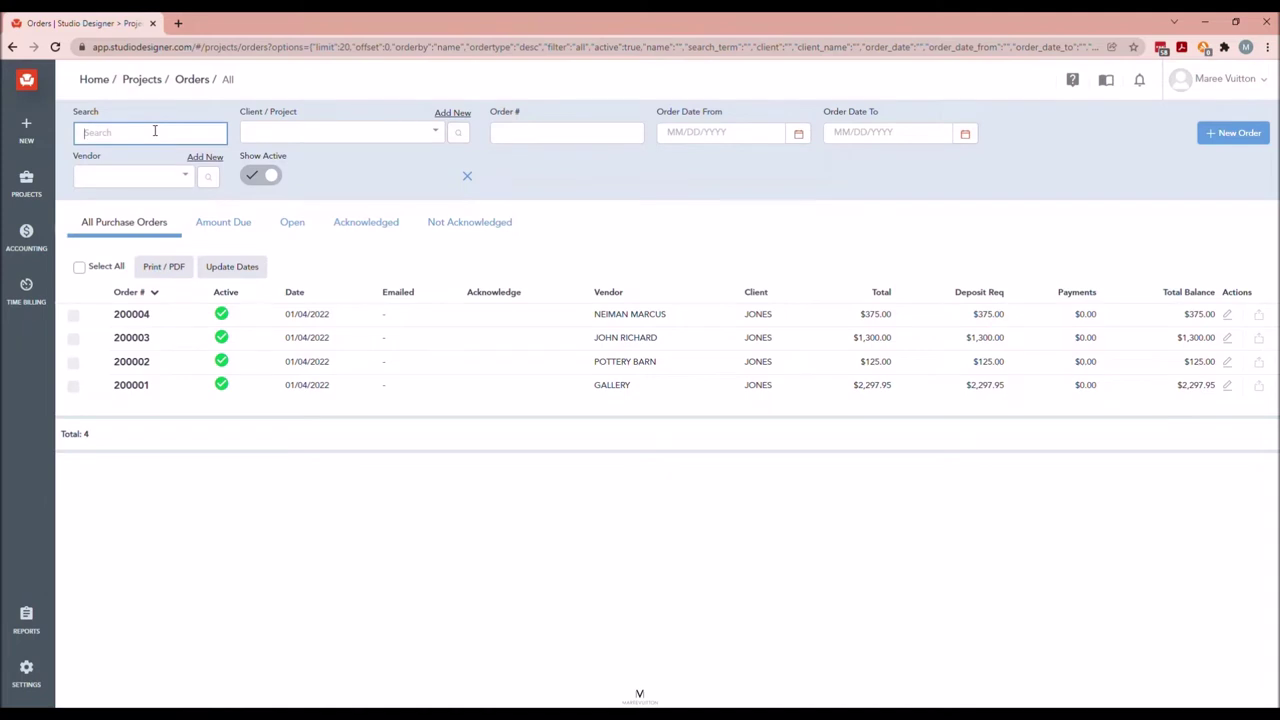
pyautogui.click(376, 136)
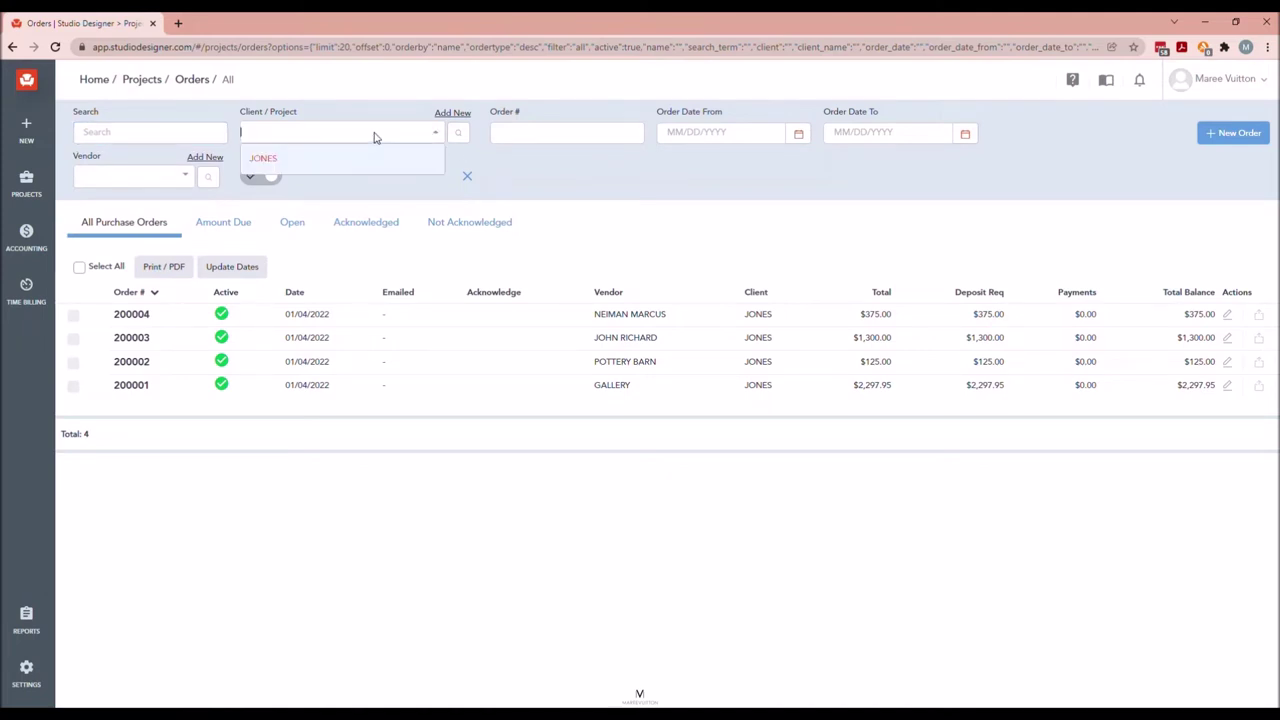
pyautogui.click(548, 140)
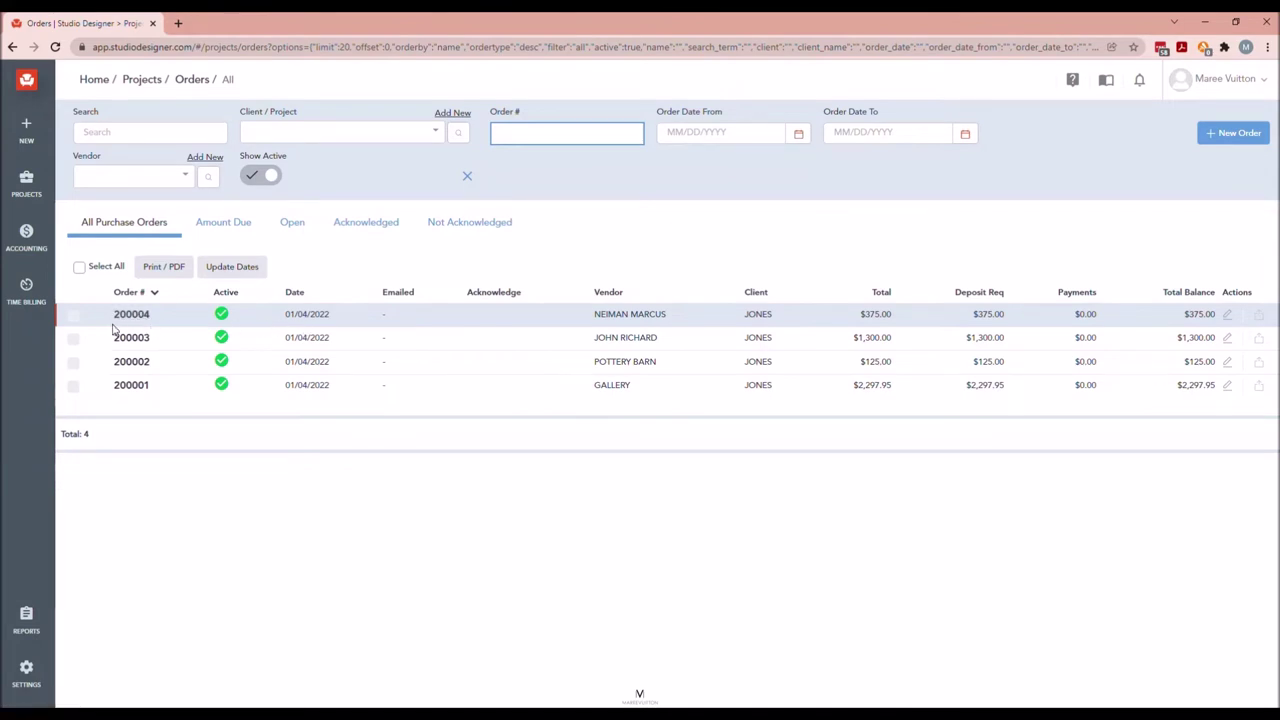
# Open the payment details of the Neiman Marcus purchase order and select the vase's amount to pay
pyautogui.click(131, 315)
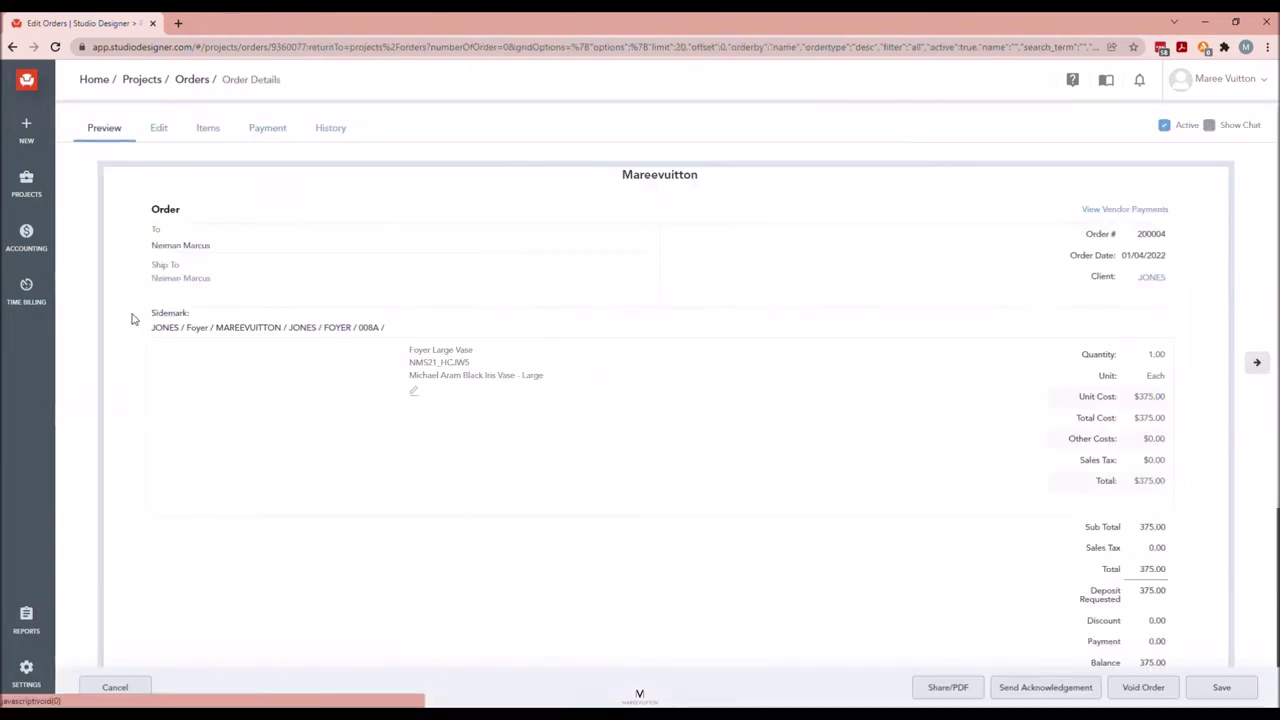
pyautogui.click(270, 132)
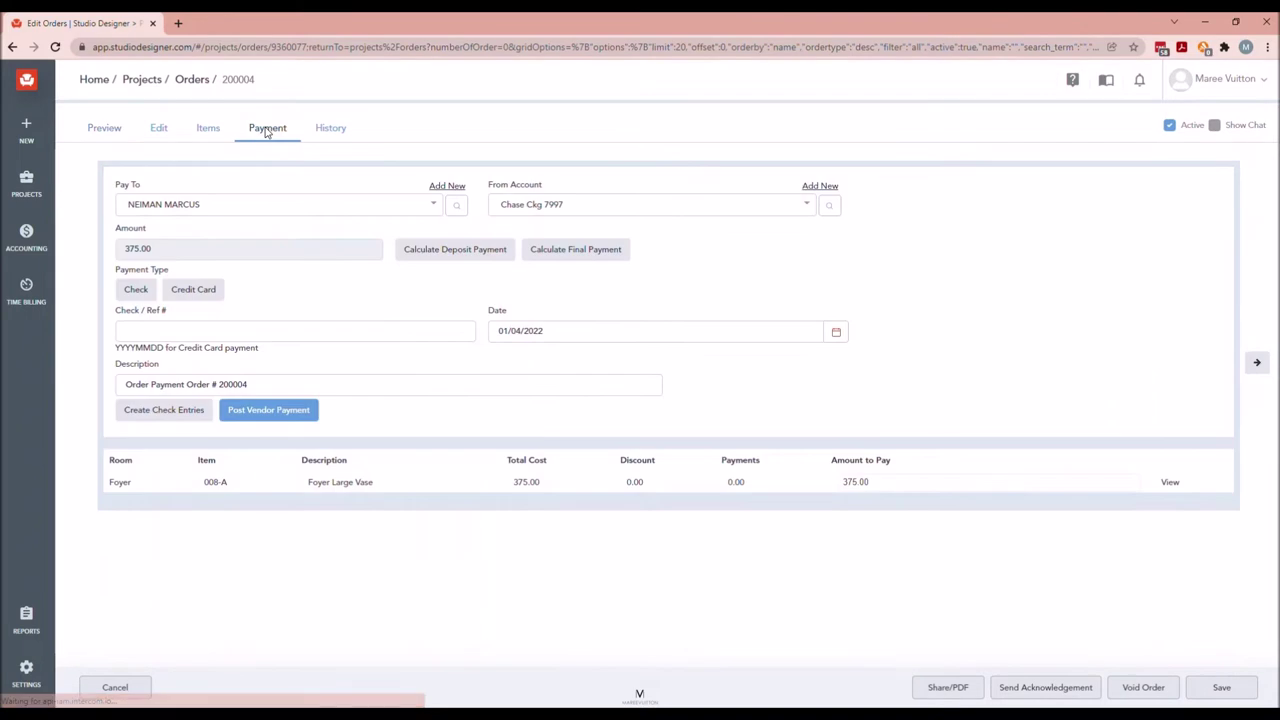
pyautogui.click(890, 490)
pyautogui.moveTo(876, 485); pyautogui.dragTo(840, 485)
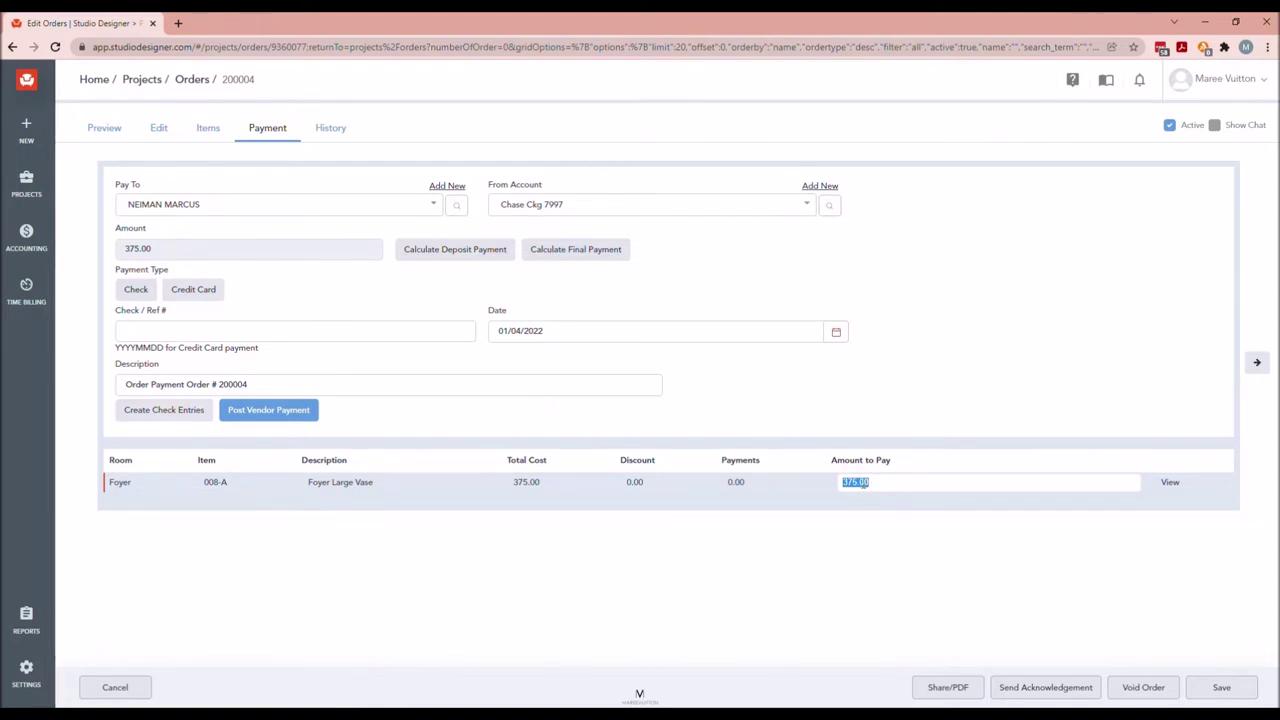
# View the Foyer Large Vase item from the payment details and set its purchase subtotal deposit to 50%
pyautogui.click(1174, 488)
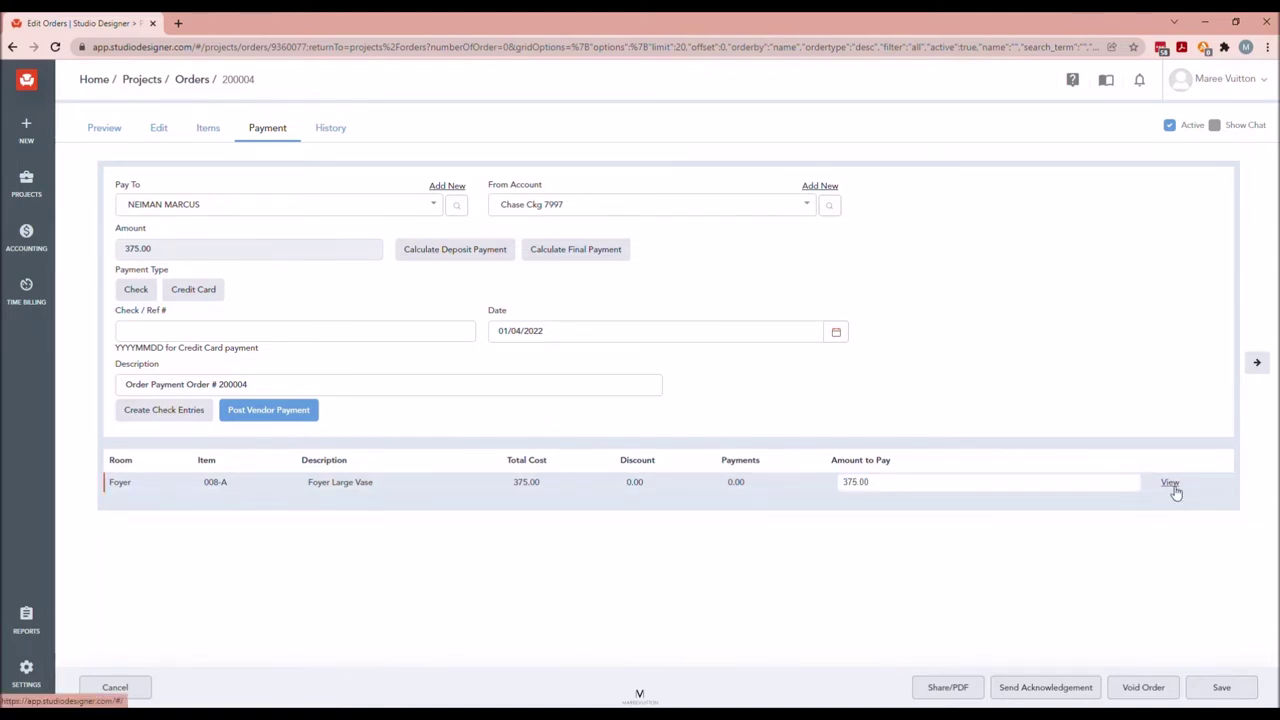
pyautogui.scroll(-4, 643, 371)
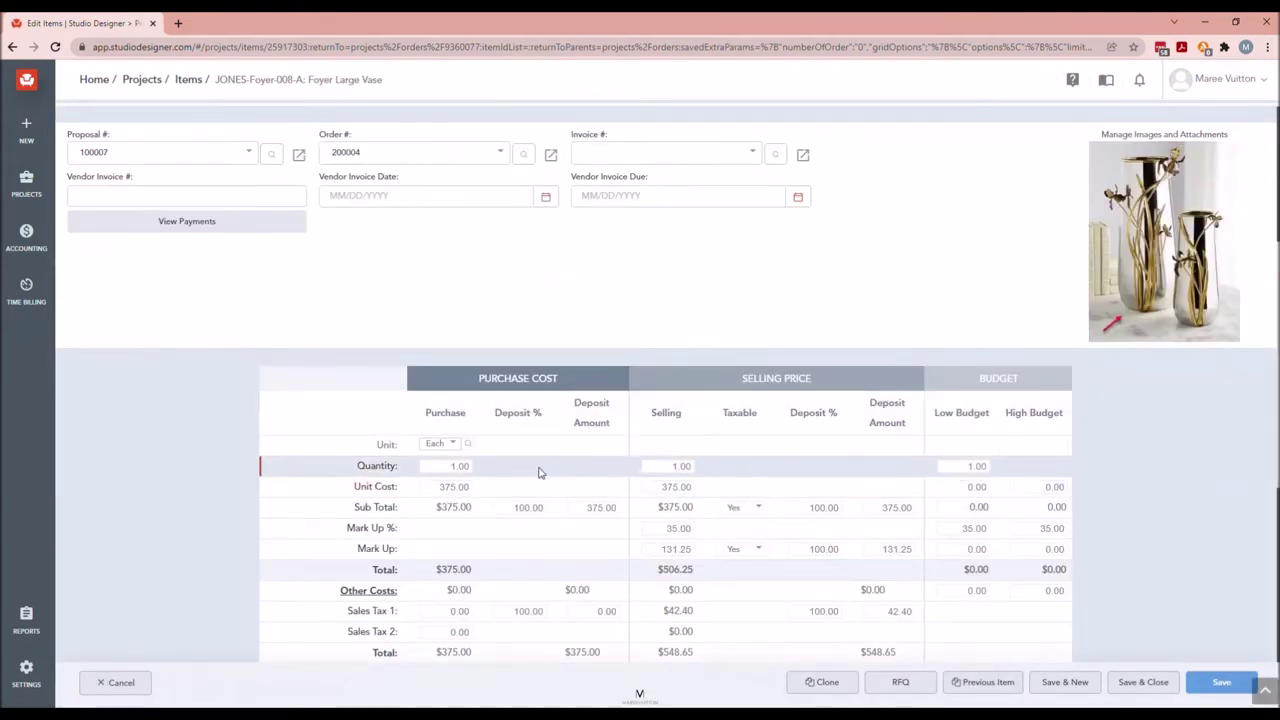
pyautogui.click(540, 508)
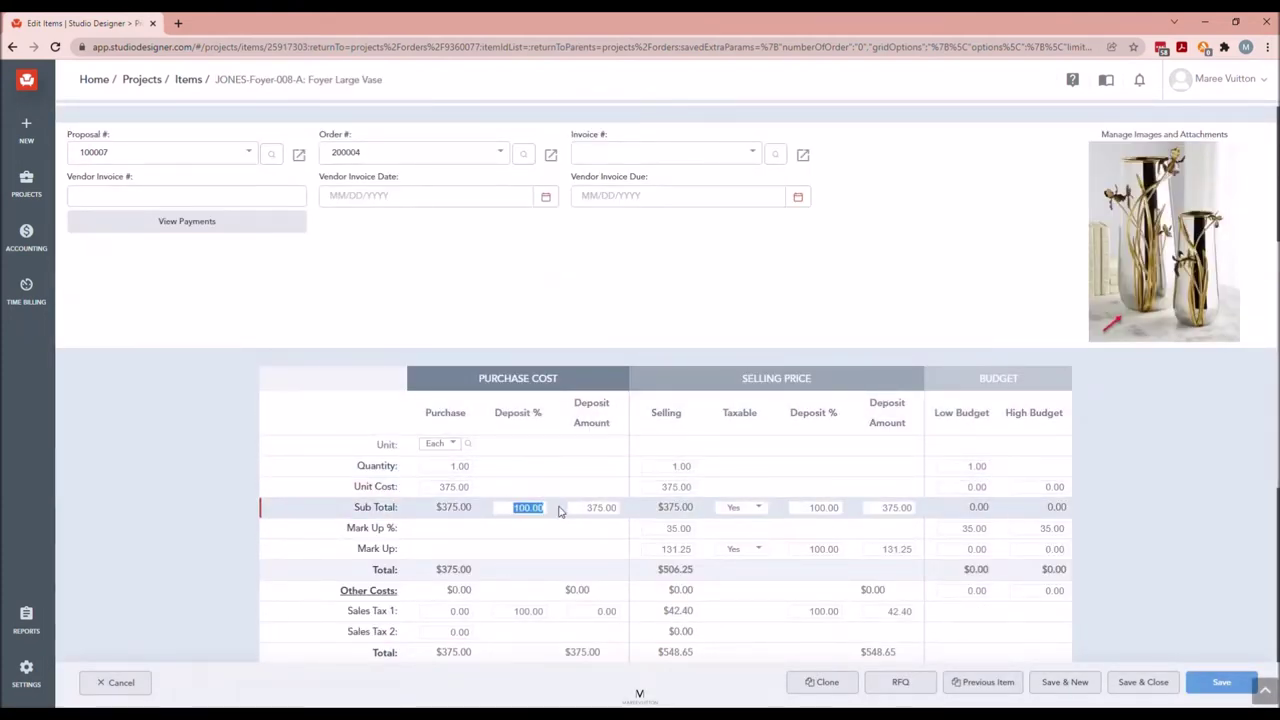
pyautogui.write('50')
pyautogui.press('Tab')
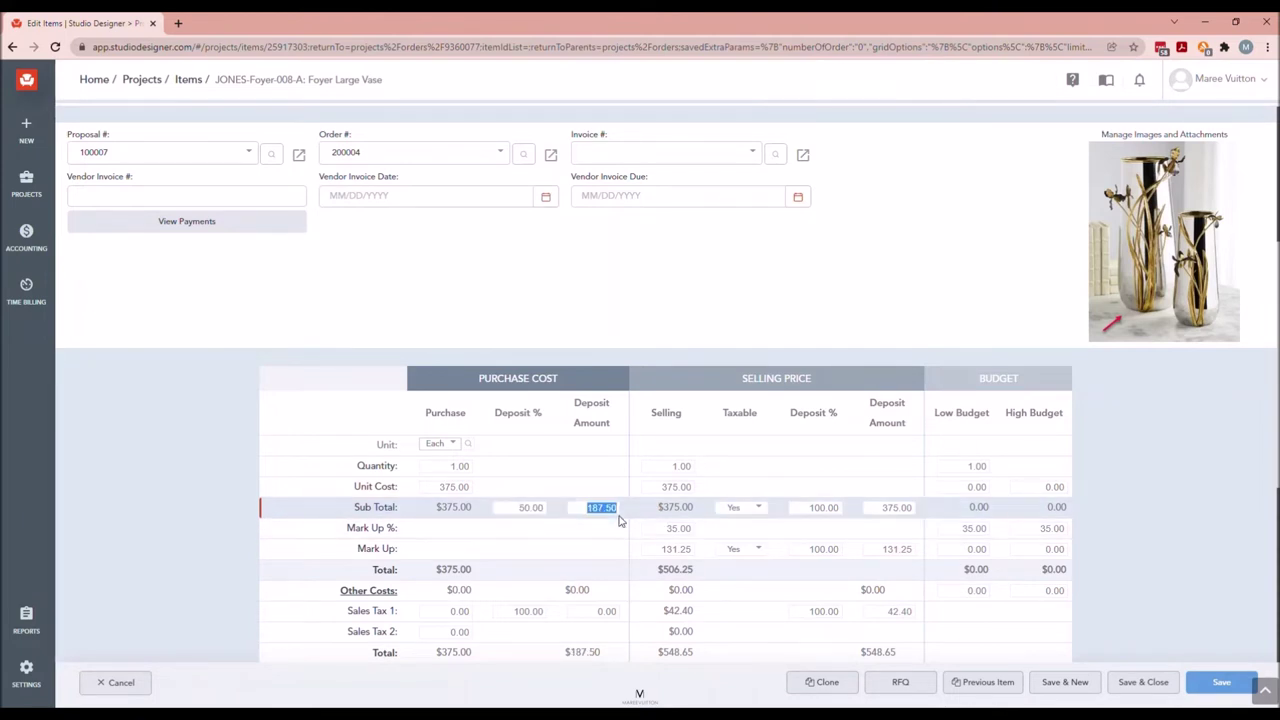
# Set the vase's purchase subtotal deposit to 100%, then save and close the item
pyautogui.click(520, 507)
pyautogui.write('100')
pyautogui.press('Tab')
pyautogui.click(1157, 694)
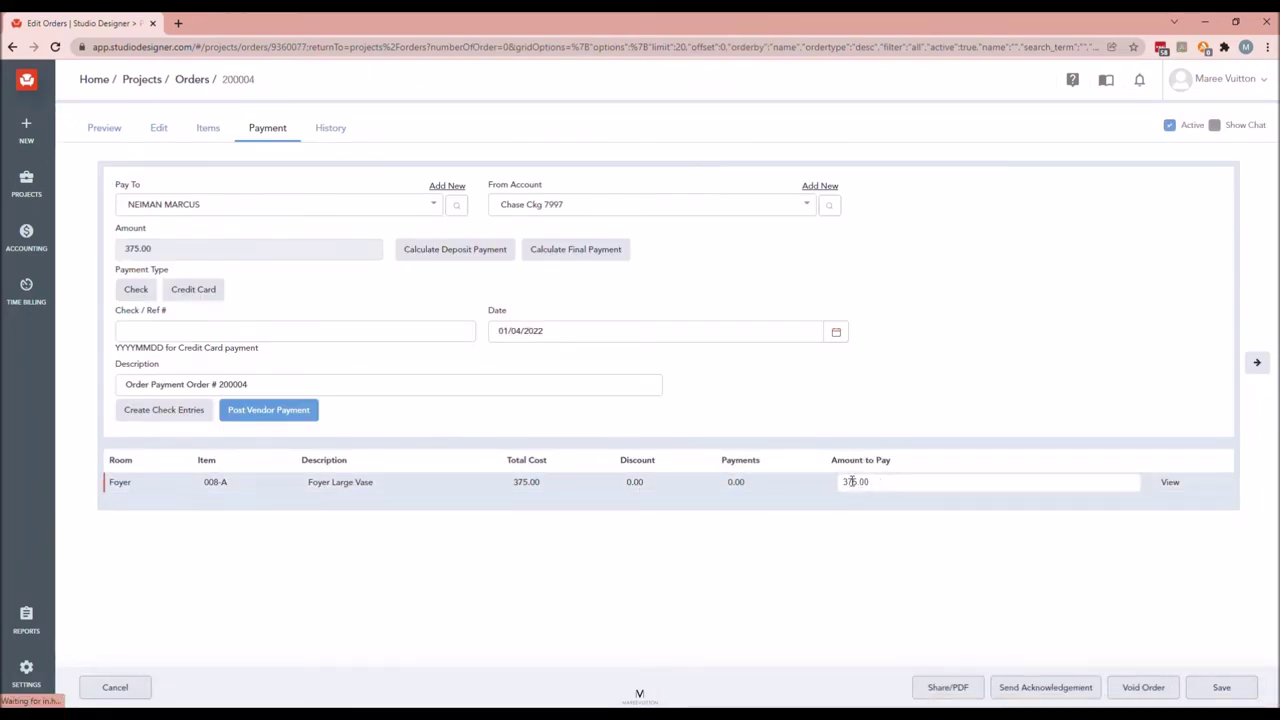
# Set the account that the Neiman Marcus vase payment comes from to the Chase Visa account
pyautogui.click(600, 204)
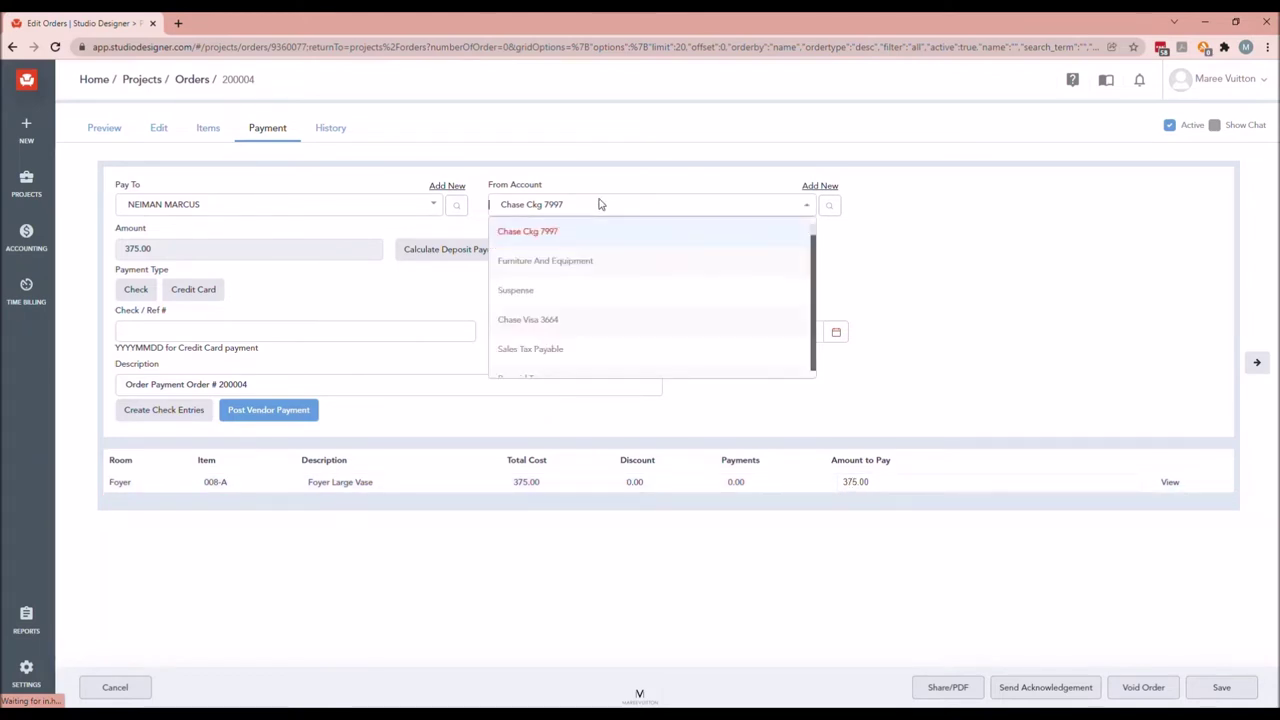
pyautogui.click(540, 322)
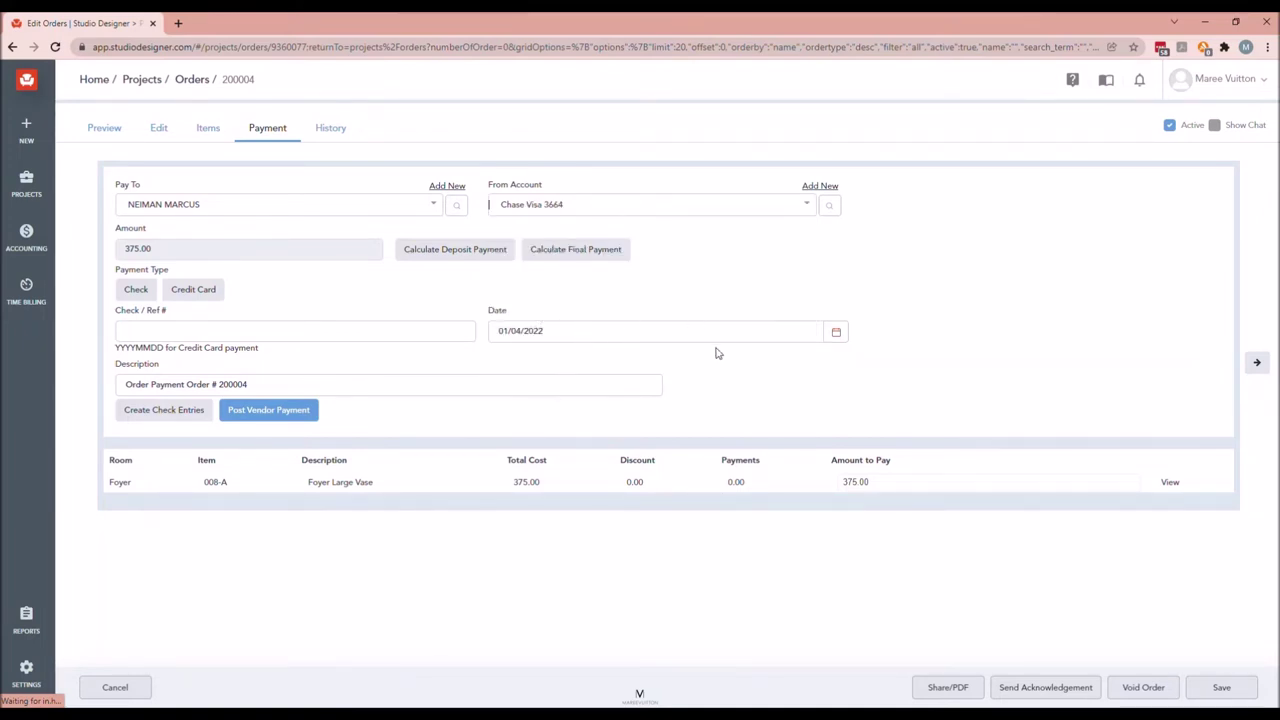
pyautogui.click(868, 481)
# Try 01.04.22 as the check reference of the Neiman Marcus payment
pyautogui.click(273, 329)
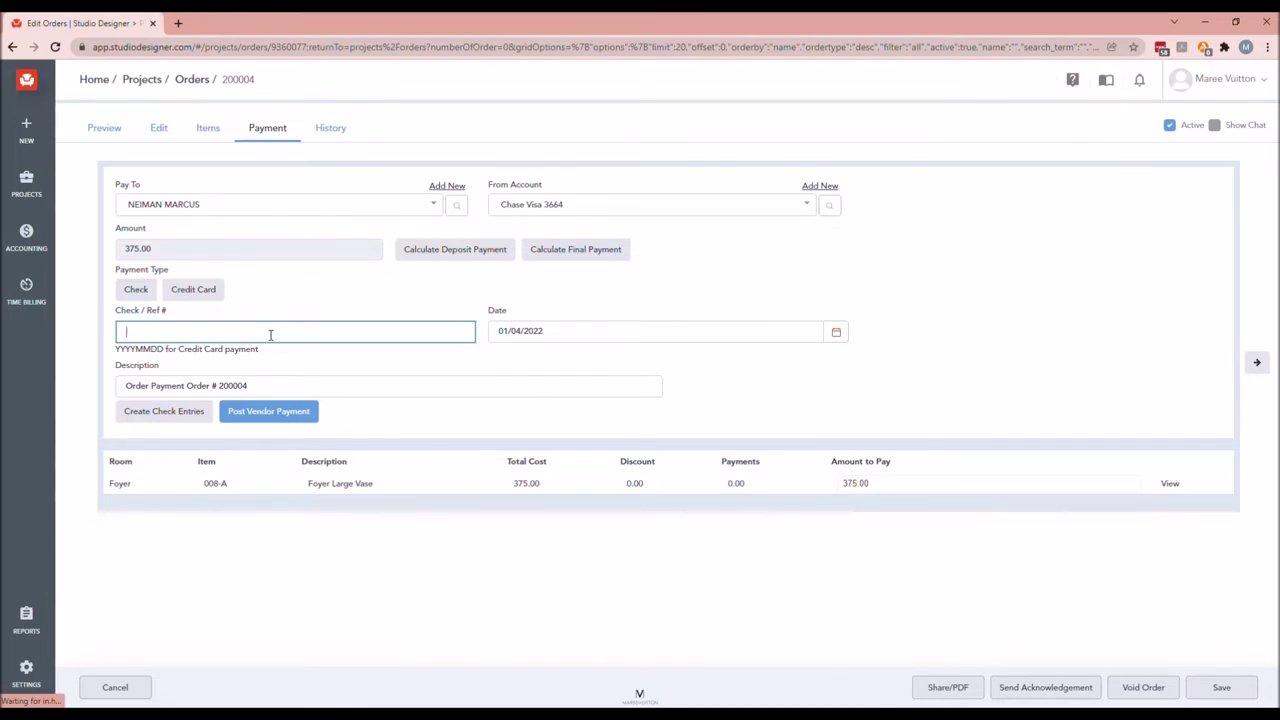
pyautogui.write('a')
pyautogui.moveTo(163, 332); pyautogui.dragTo(115, 334)
pyautogui.click(188, 336)
pyautogui.press('BackSpace')
pyautogui.press('BackSpace')
pyautogui.press('BackSpace')
pyautogui.press('BackSpace')
pyautogui.write('01.04')
pyautogui.write('.22')
# Replace the payment's check reference with visa and post the vendor payment
pyautogui.hotkey('ctrl', 'a')
pyautogui.write('visa')
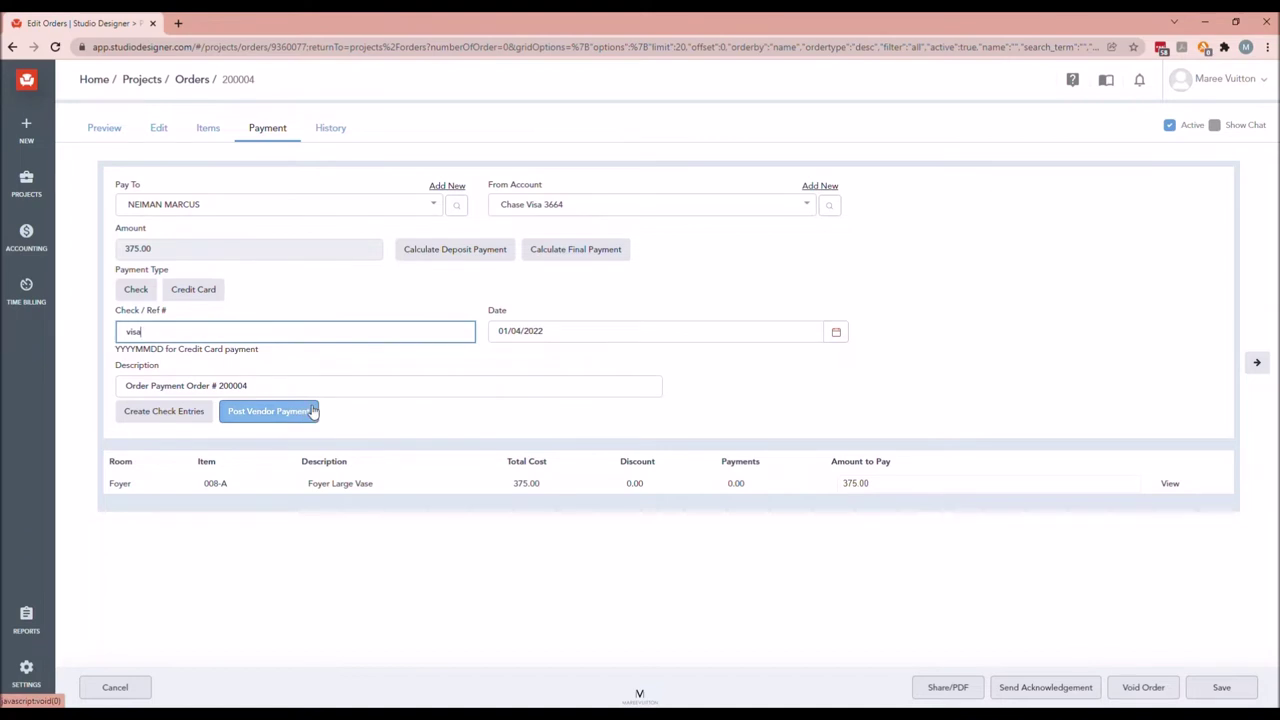
pyautogui.click(310, 411)
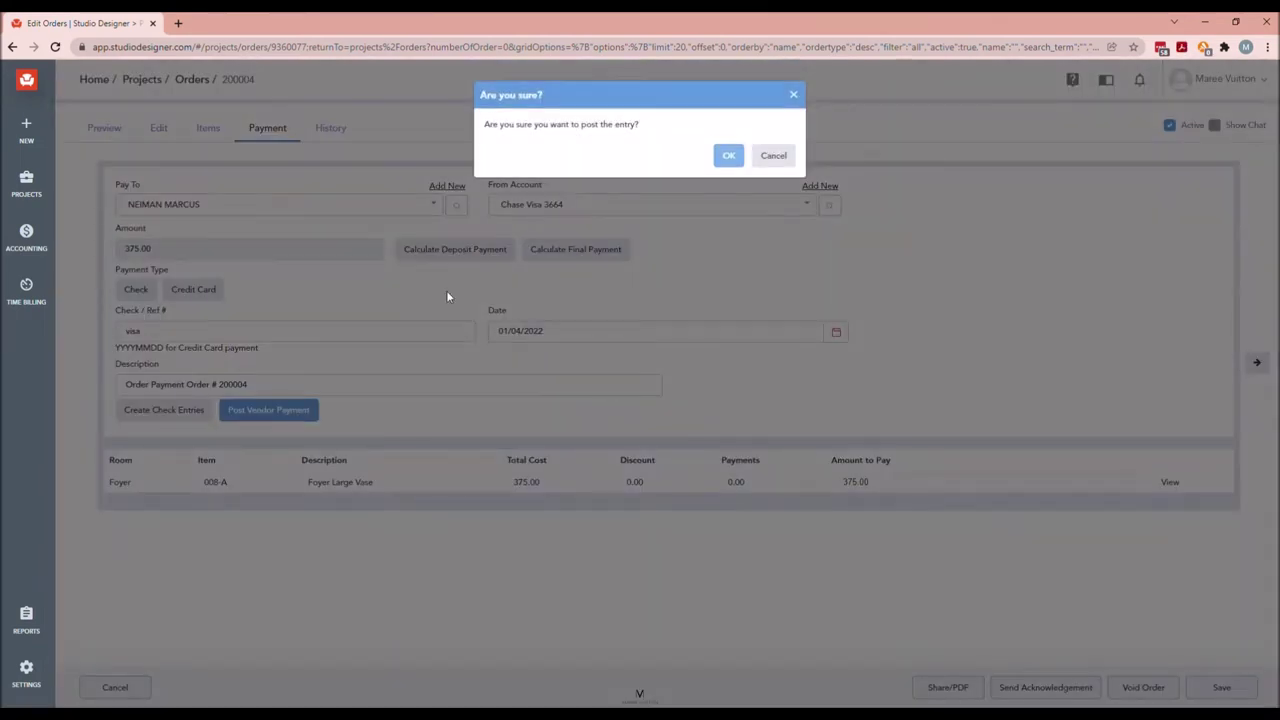
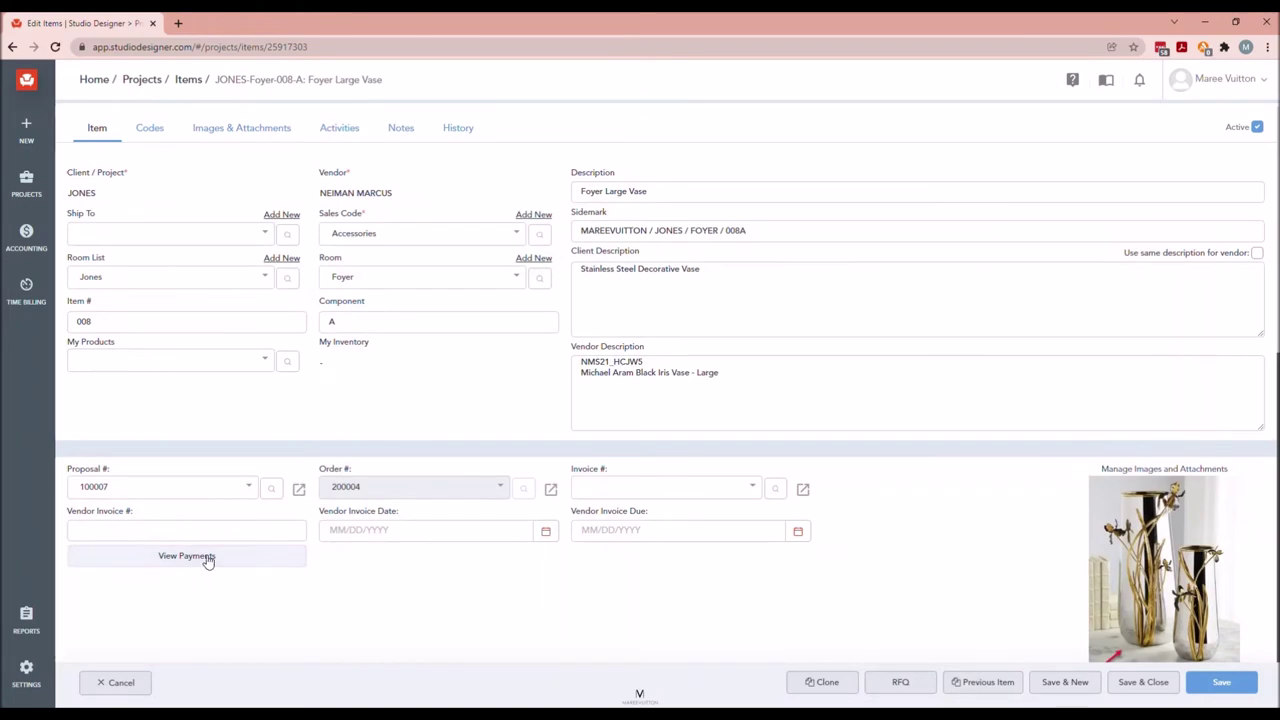
# View the payments recorded on the Foyer Large Vase item, check the vendor deposit's reference, and close the payment overview
pyautogui.click(186, 556)
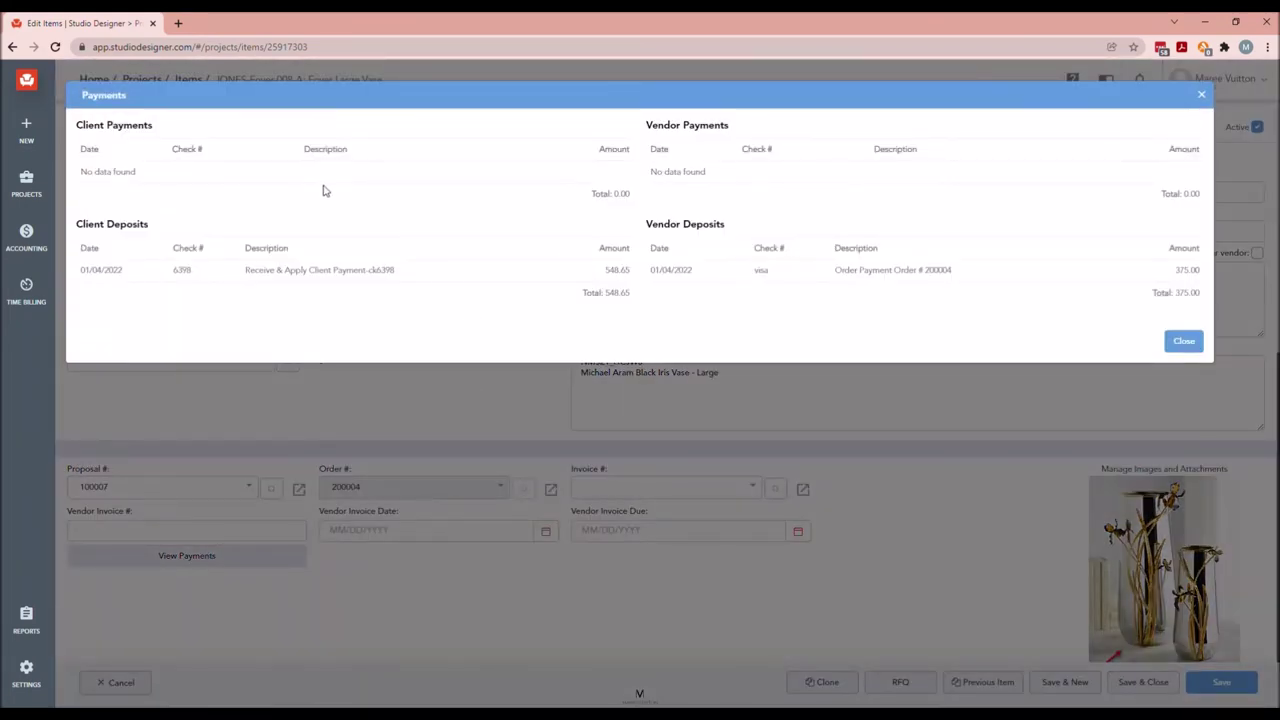
pyautogui.doubleClick(762, 270)
pyautogui.click(1201, 94)
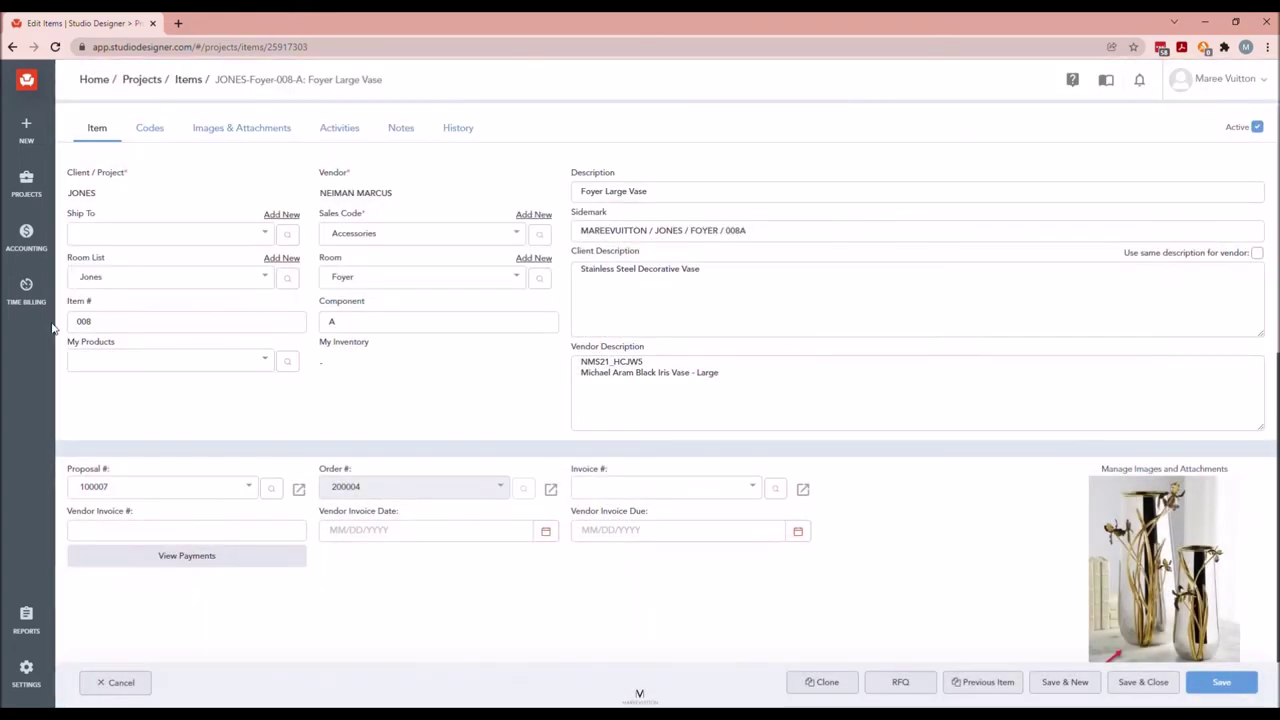
# Filter the general ledger by vendor NEIMAN MARCUS and view the balance detail of the Chase Visa entry
pyautogui.click(26, 238)
pyautogui.click(109, 313)
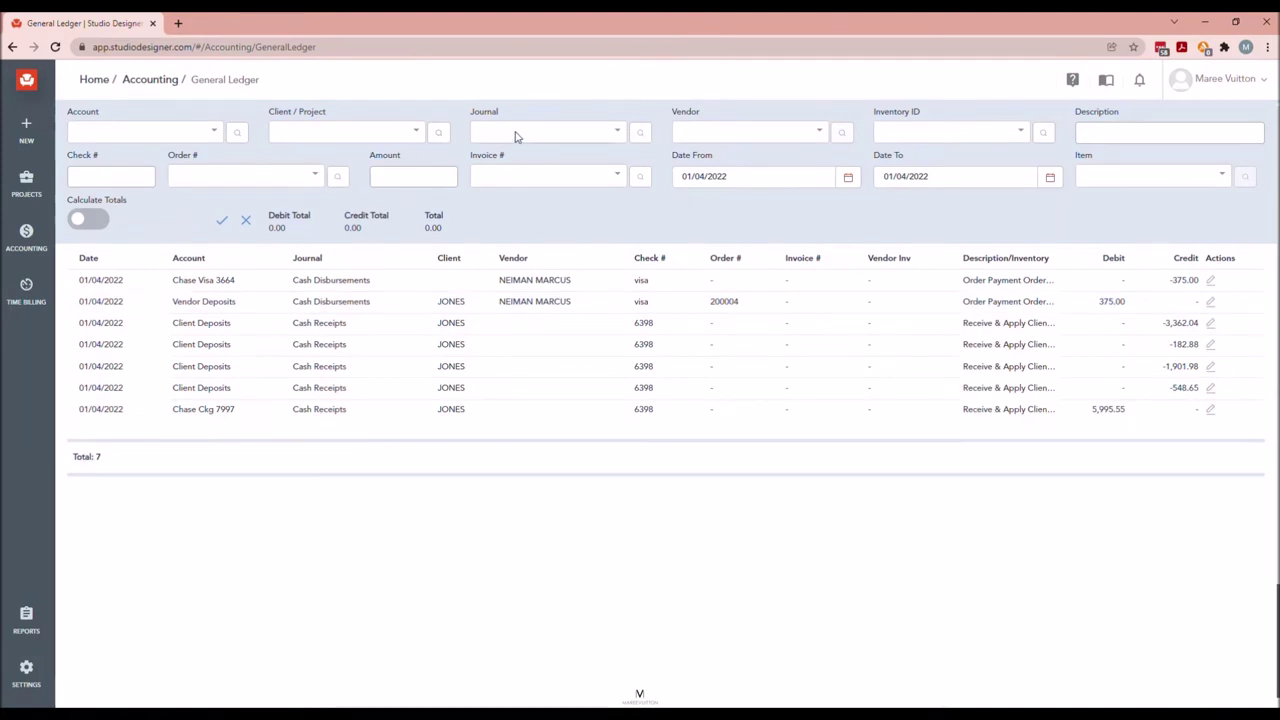
pyautogui.click(750, 132)
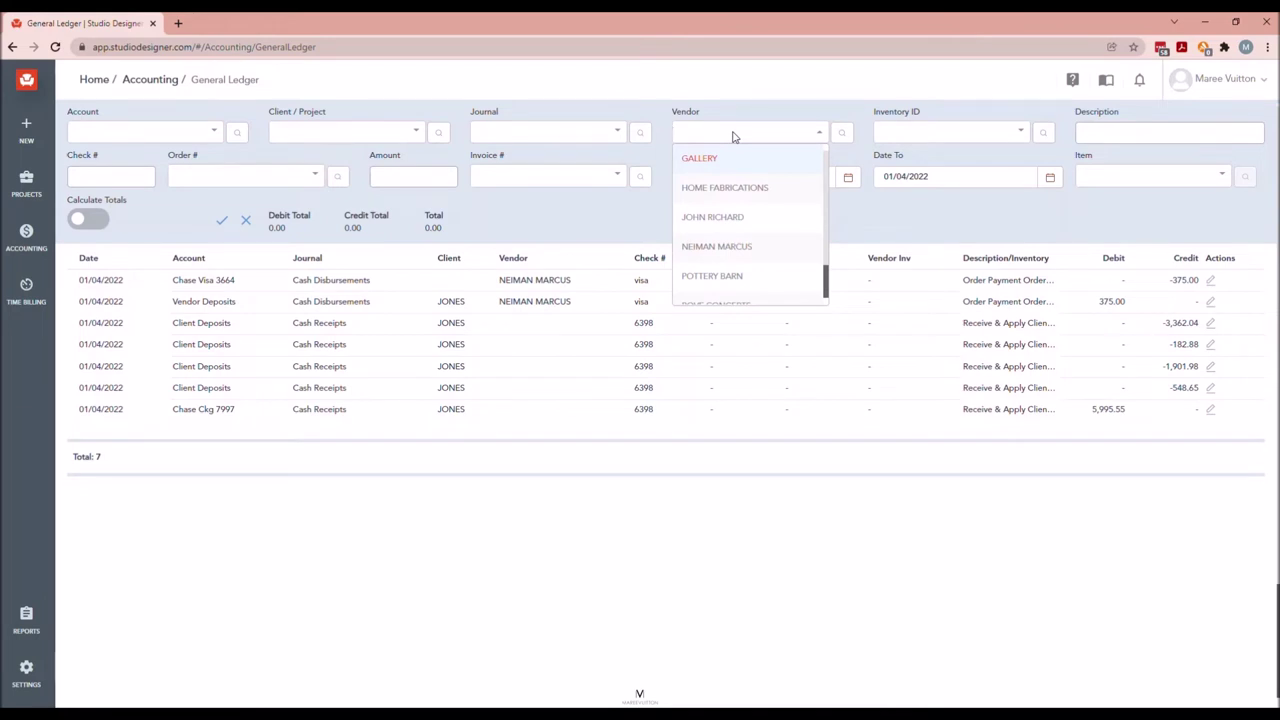
pyautogui.write('nei')
pyautogui.click(745, 170)
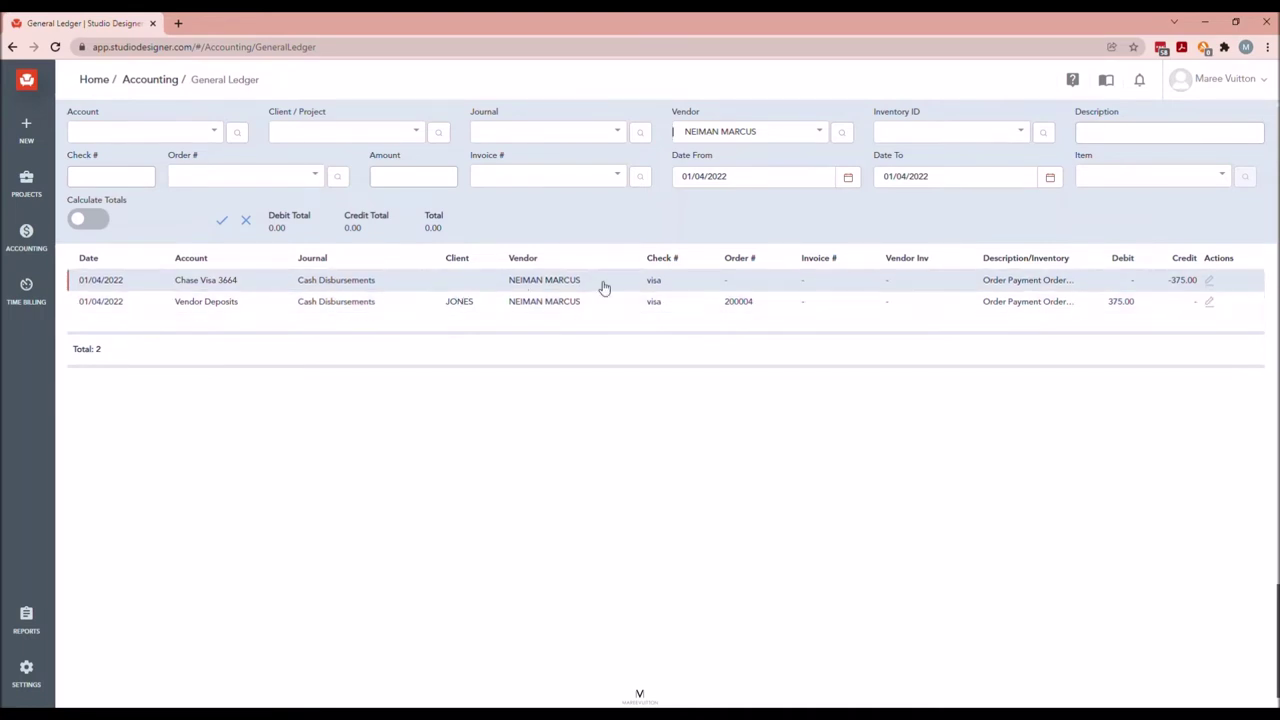
pyautogui.click(1219, 284)
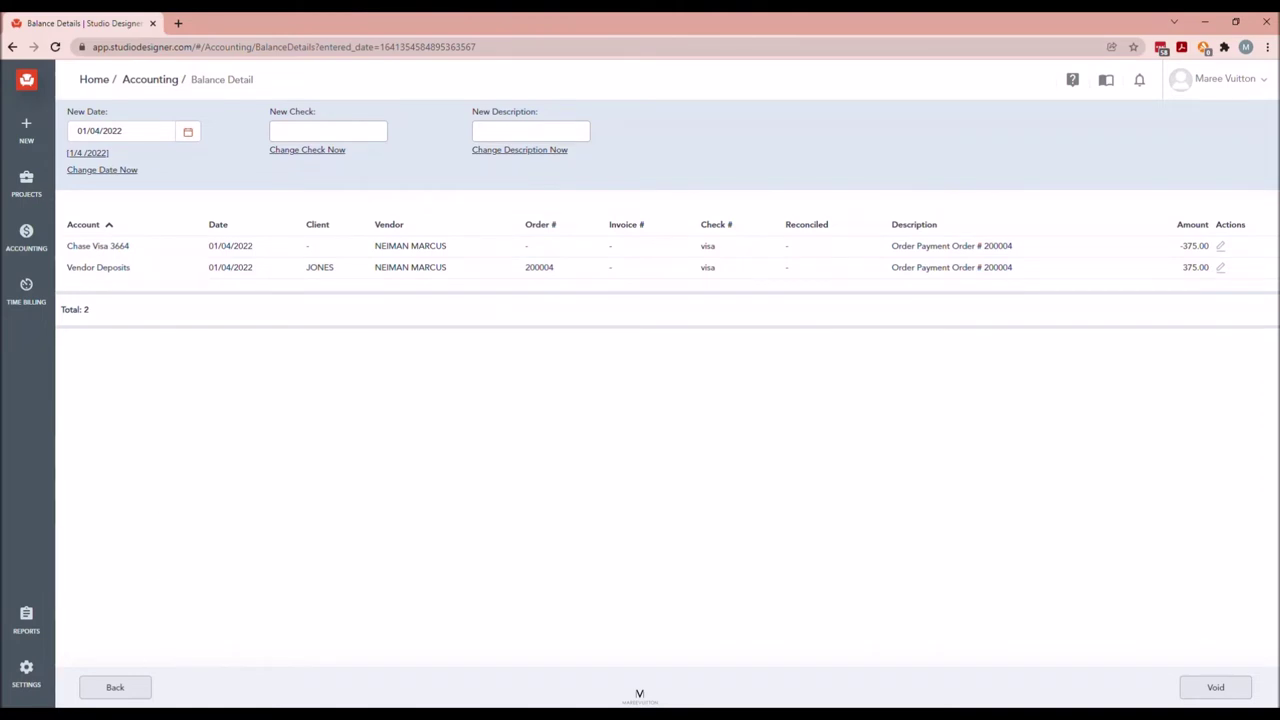
pyautogui.click(141, 687)
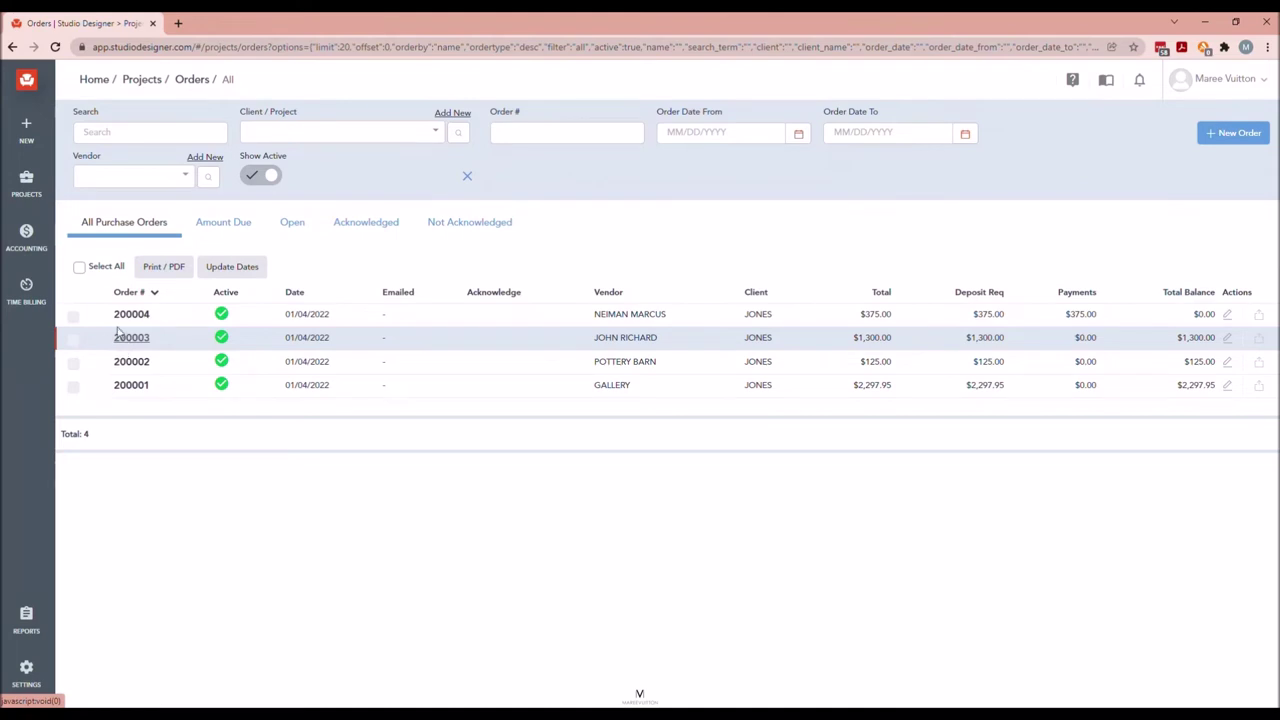
# Open Money Out in accounting and choose the Chase checking account as the cash account
pyautogui.moveTo(16, 244)
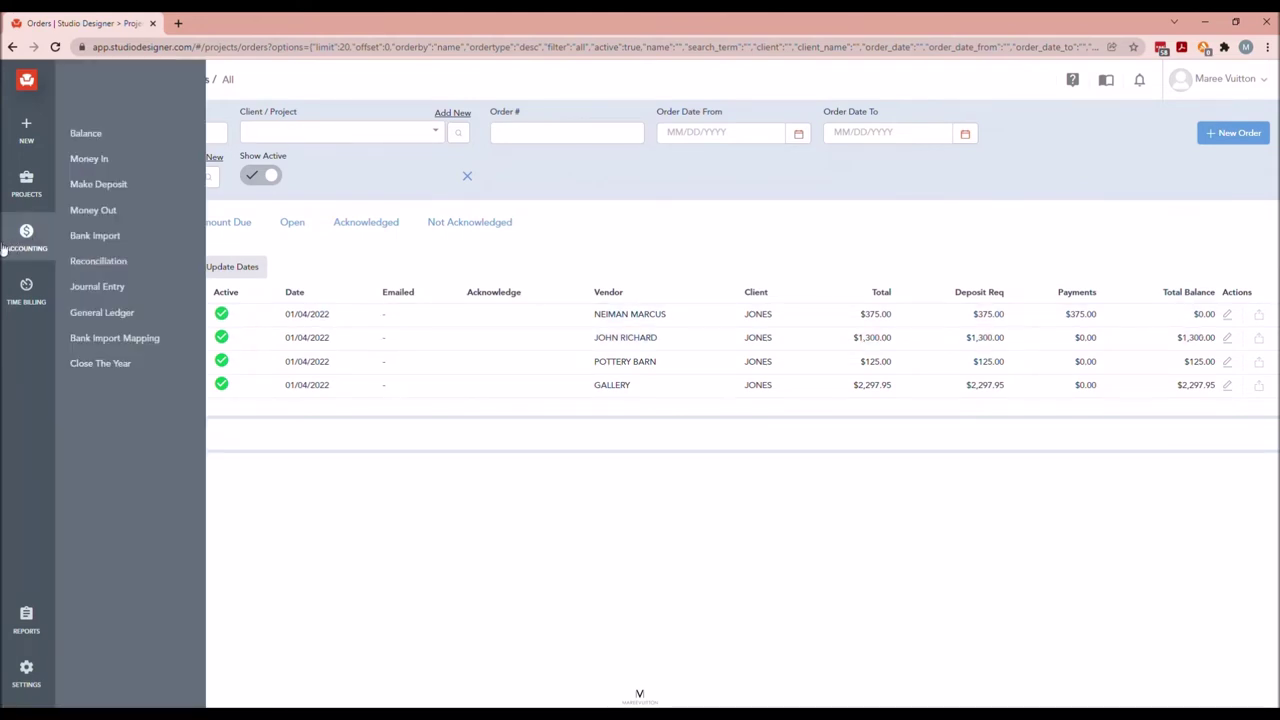
pyautogui.click(102, 212)
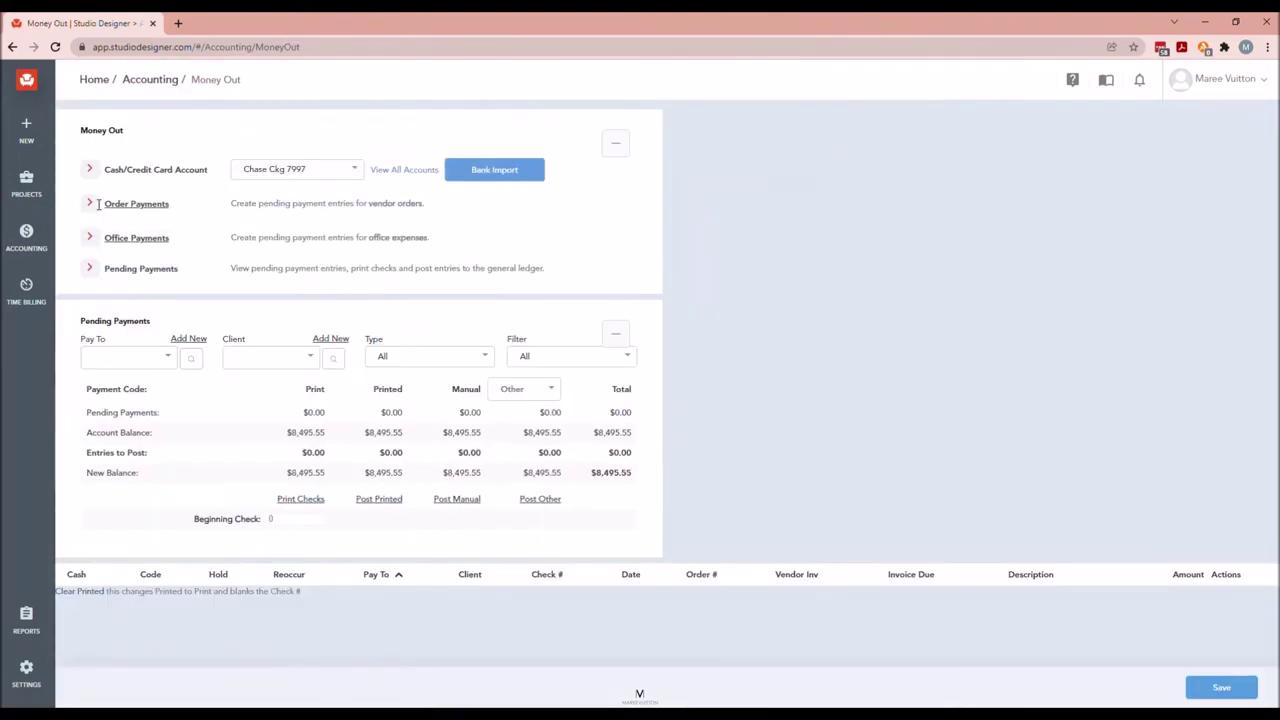
pyautogui.click(308, 170)
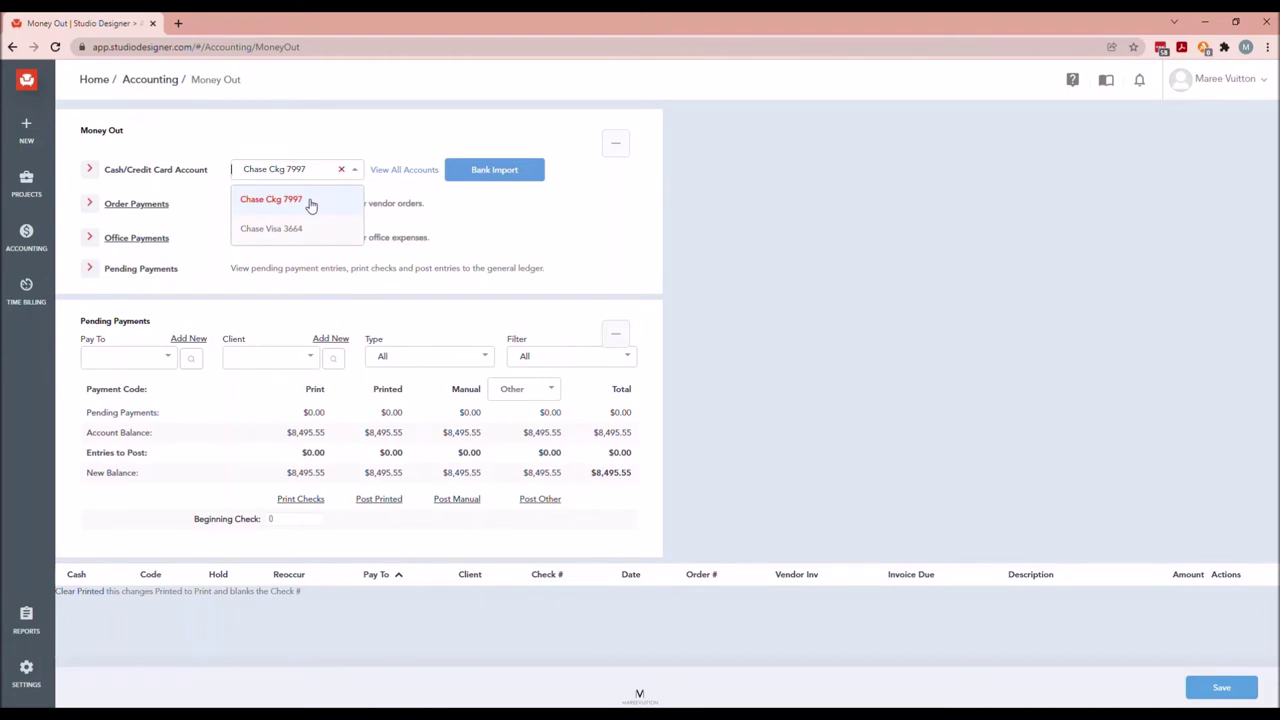
pyautogui.click(310, 200)
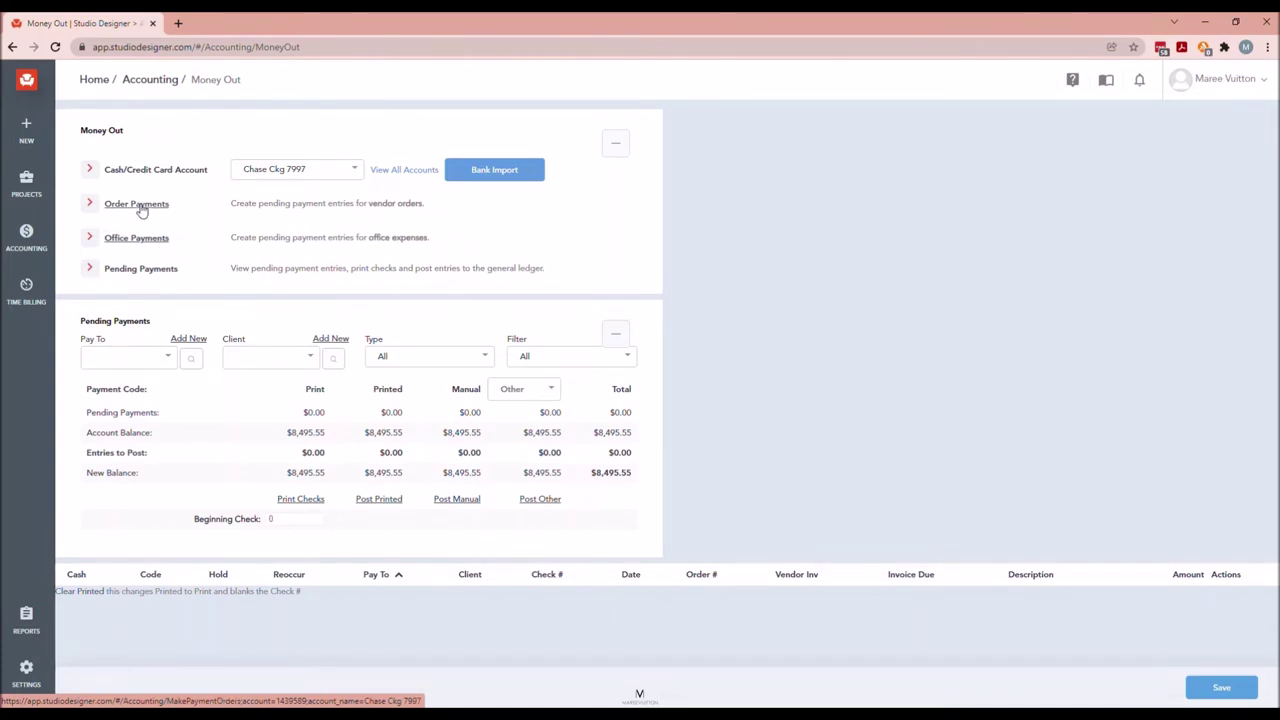
# Open the order payments and filter the items by the foyer project's client and vendor JOHN RICHARD
pyautogui.click(141, 205)
pyautogui.click(140, 217)
pyautogui.click(129, 243)
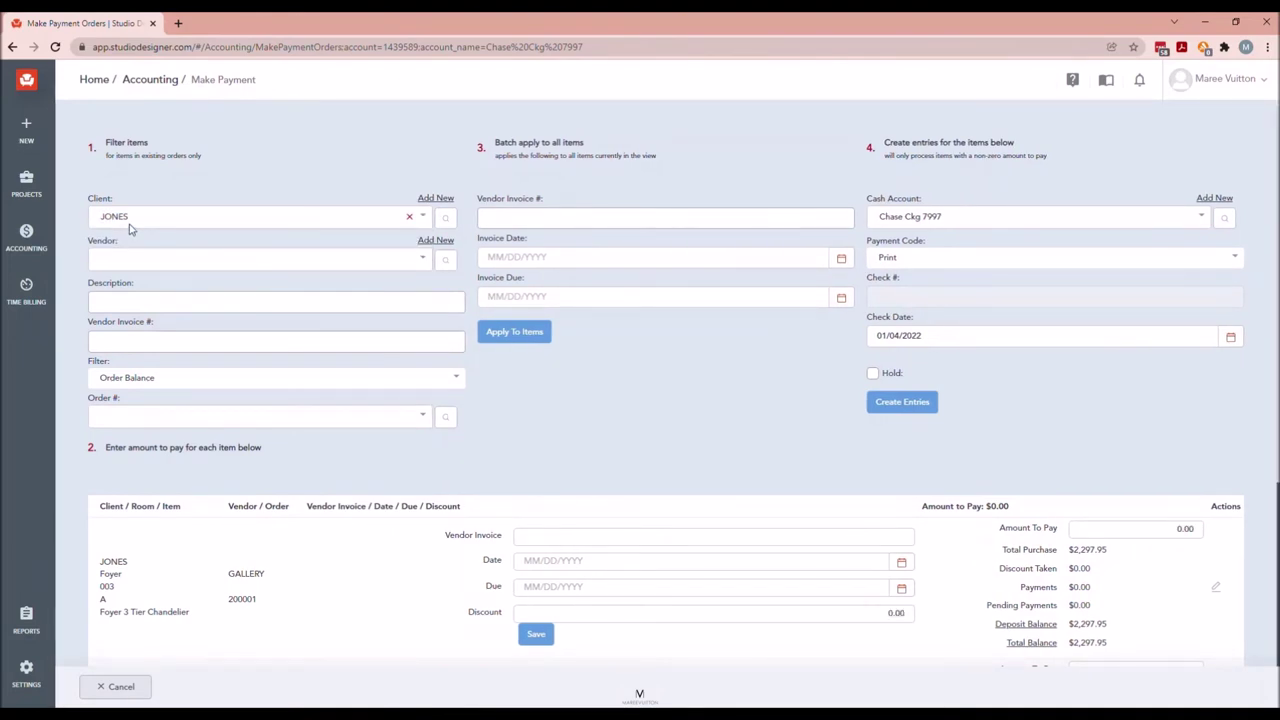
pyautogui.click(172, 261)
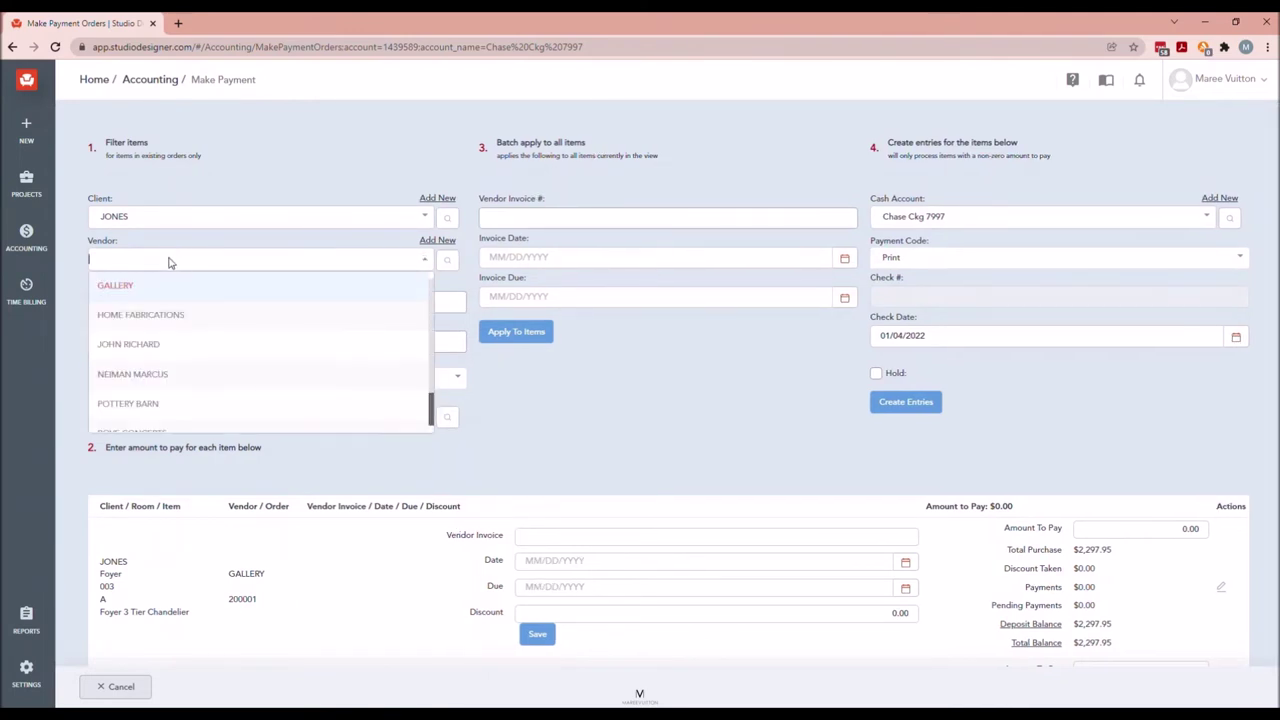
pyautogui.click(169, 349)
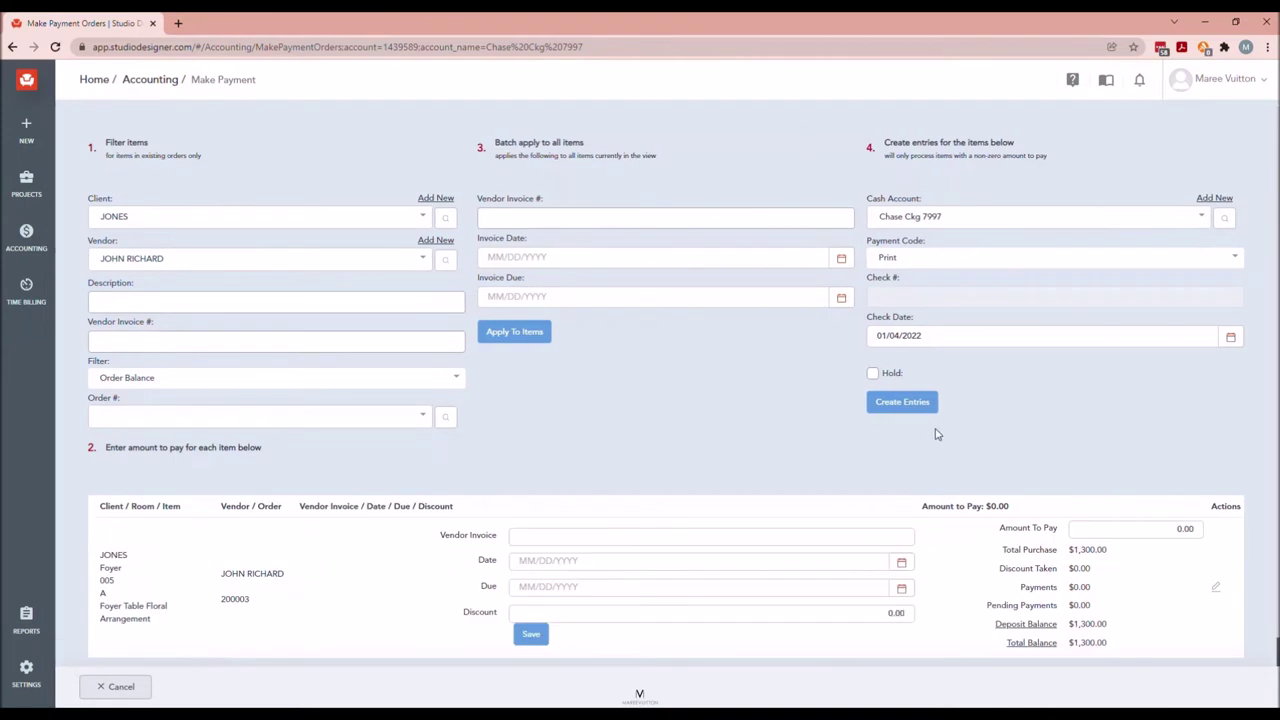
# Fill the Foyer Table Floral Arrangement's amount to pay with its full balance of 1,300.00 and create the pending payment entry
pyautogui.scroll(-1, 1000, 420)
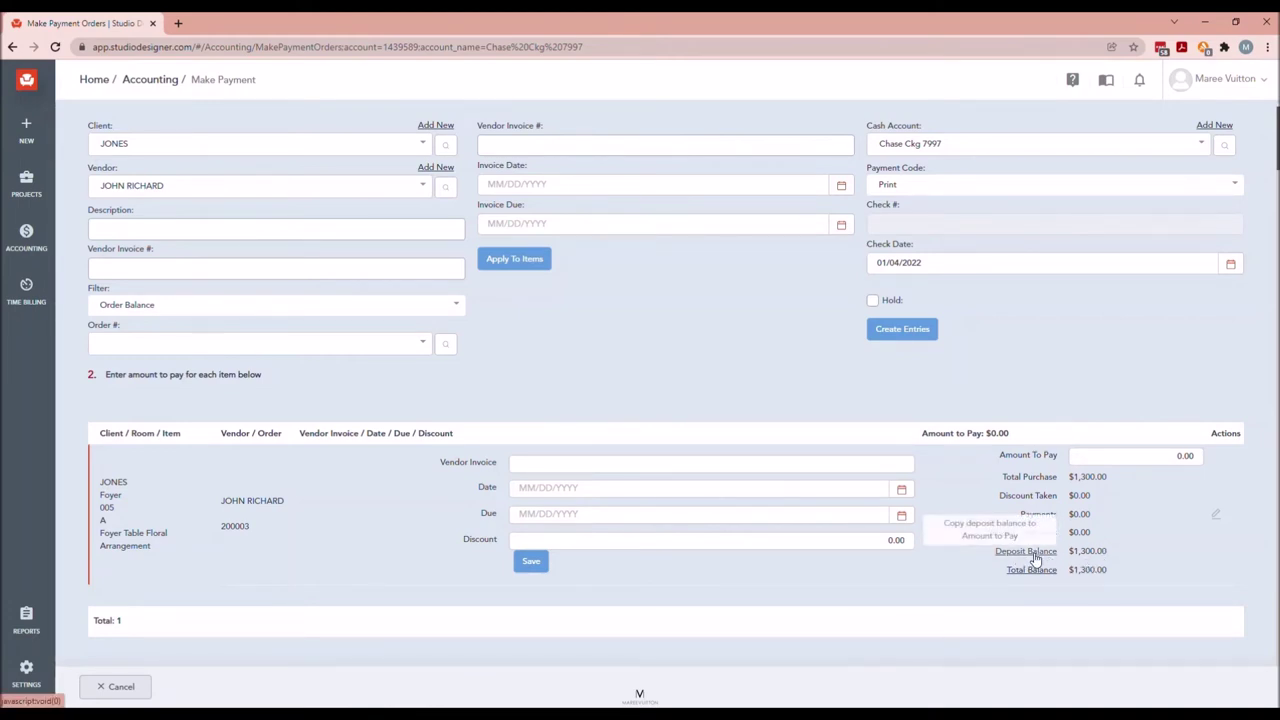
pyautogui.click(1033, 556)
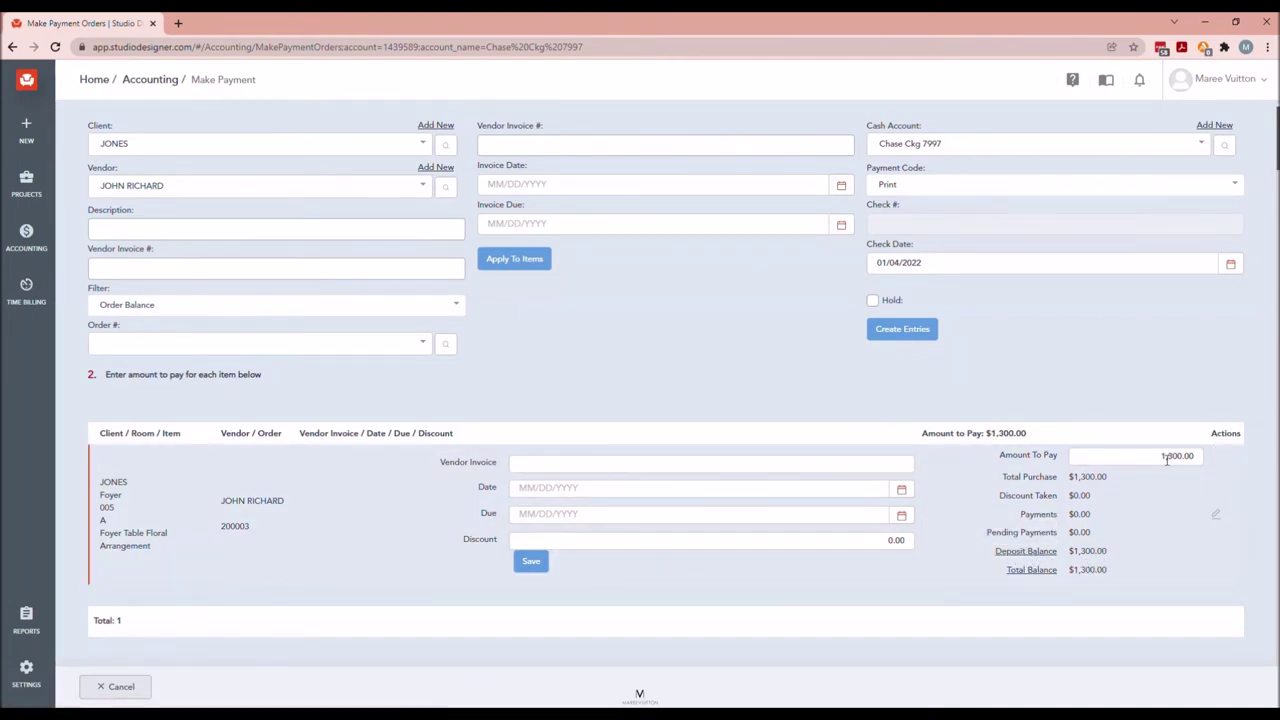
pyautogui.moveTo(1160, 458); pyautogui.dragTo(1206, 461)
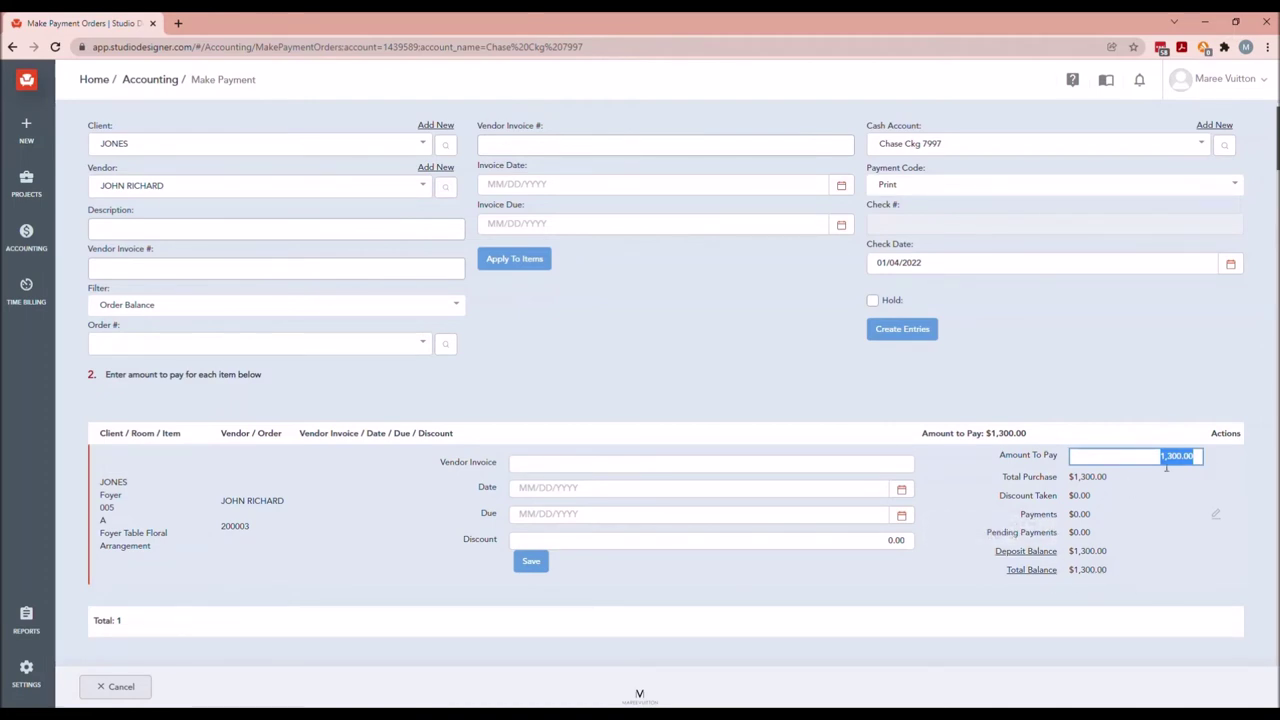
pyautogui.click(1045, 572)
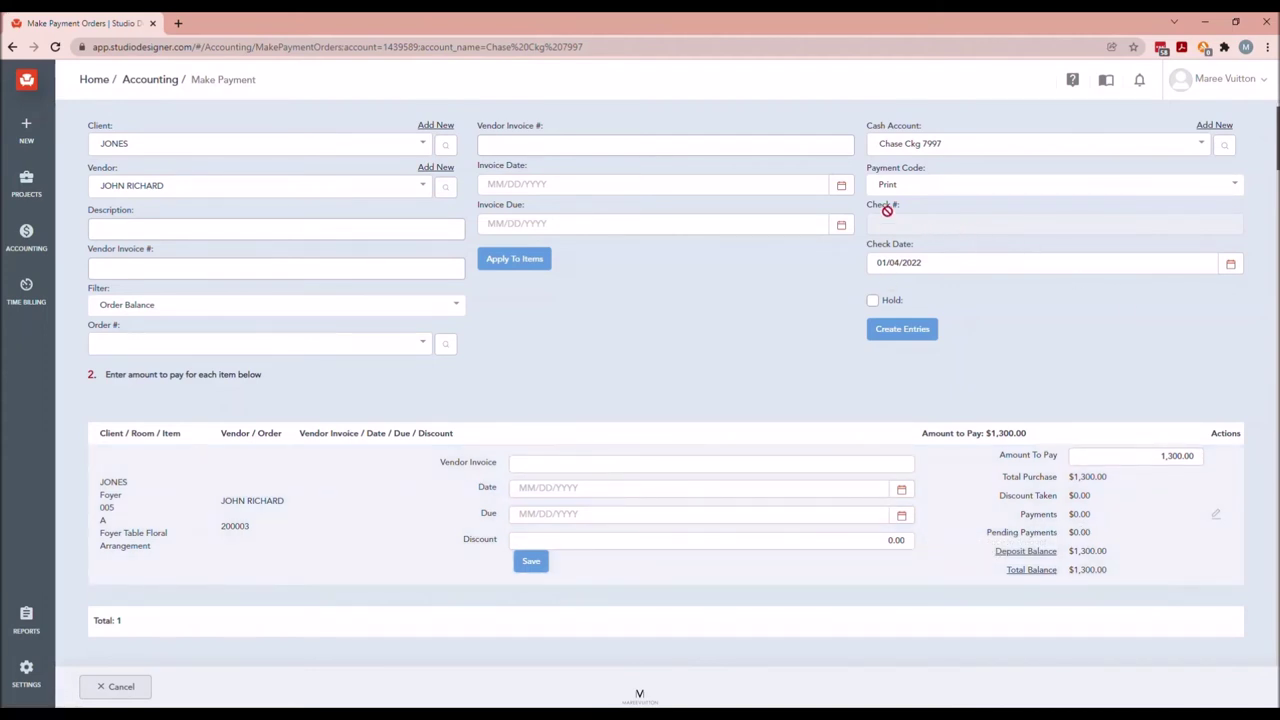
pyautogui.click(904, 333)
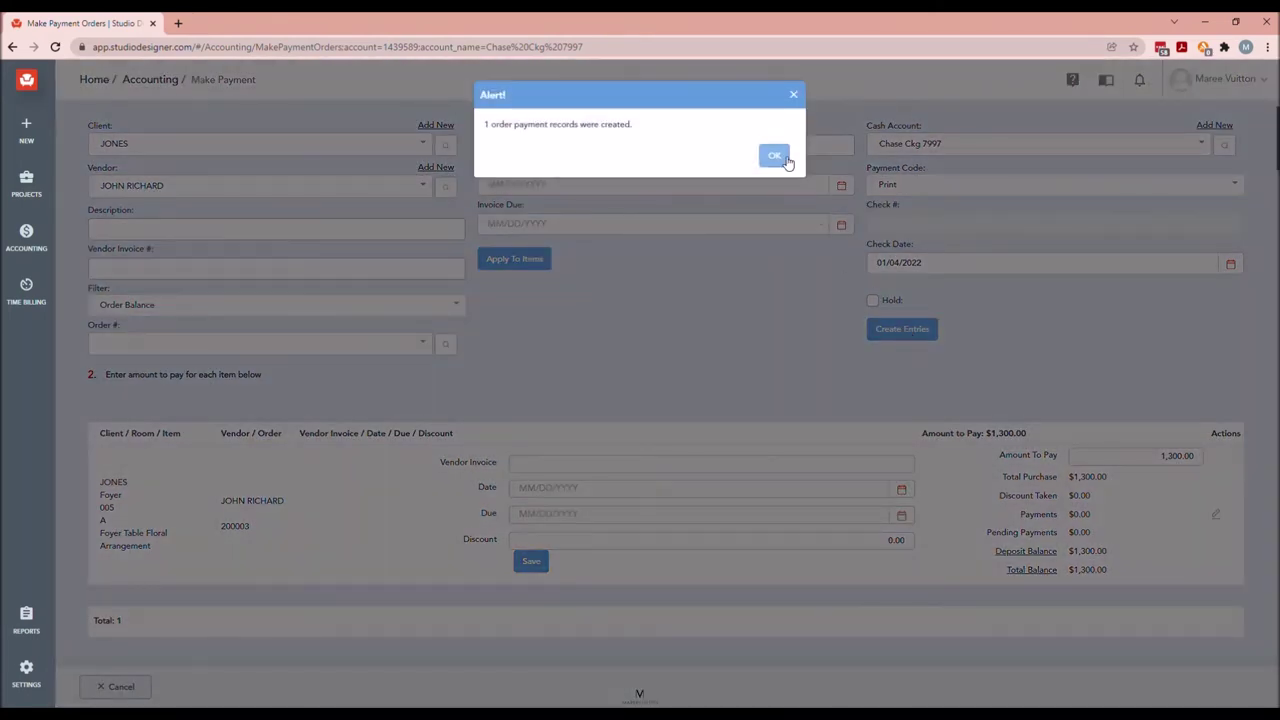
pyautogui.click(786, 160)
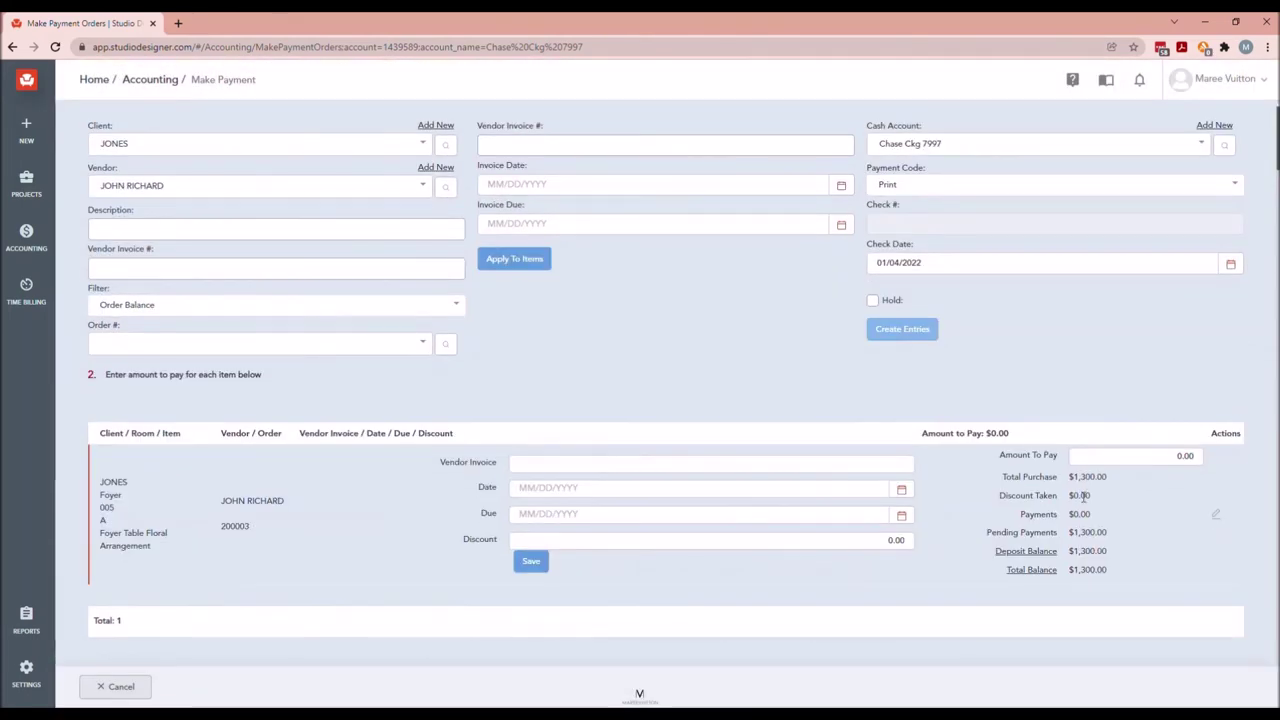
pyautogui.moveTo(1068, 533); pyautogui.dragTo(1110, 537)
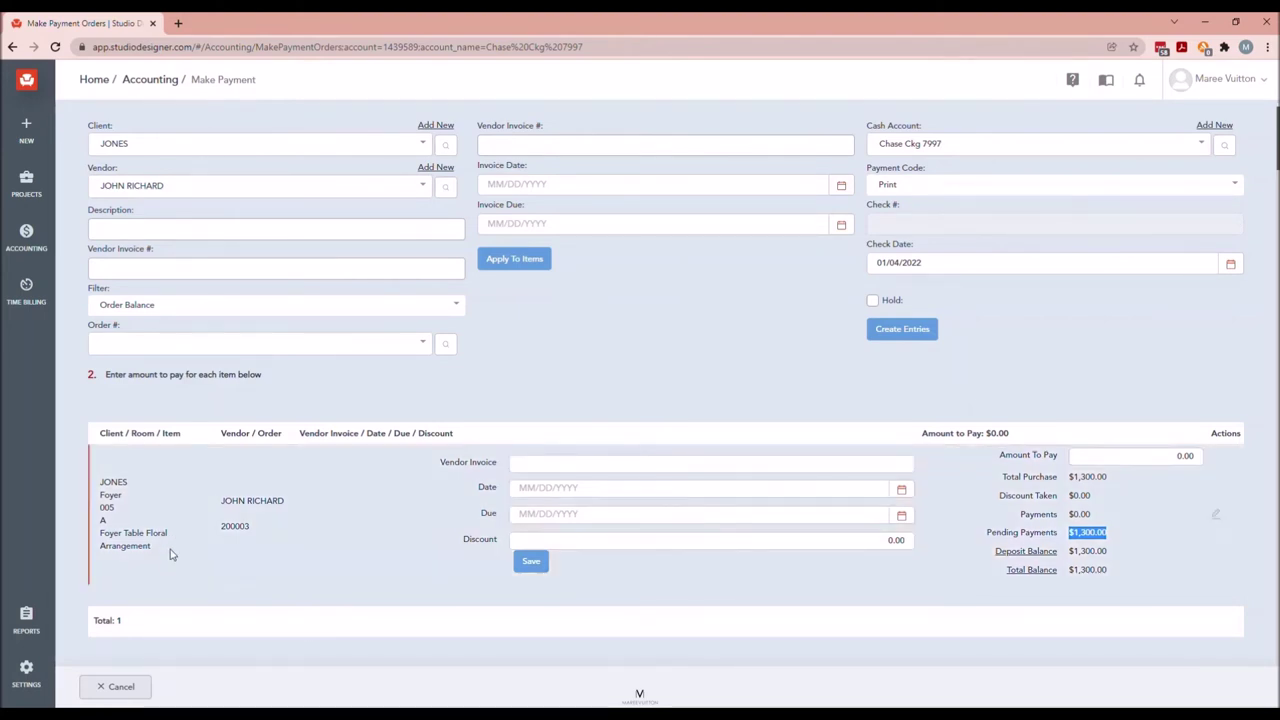
# Return to Money Out, set the beginning check to 0122 and start printing the pending check
pyautogui.click(138, 690)
pyautogui.scroll(-1, 452, 388)
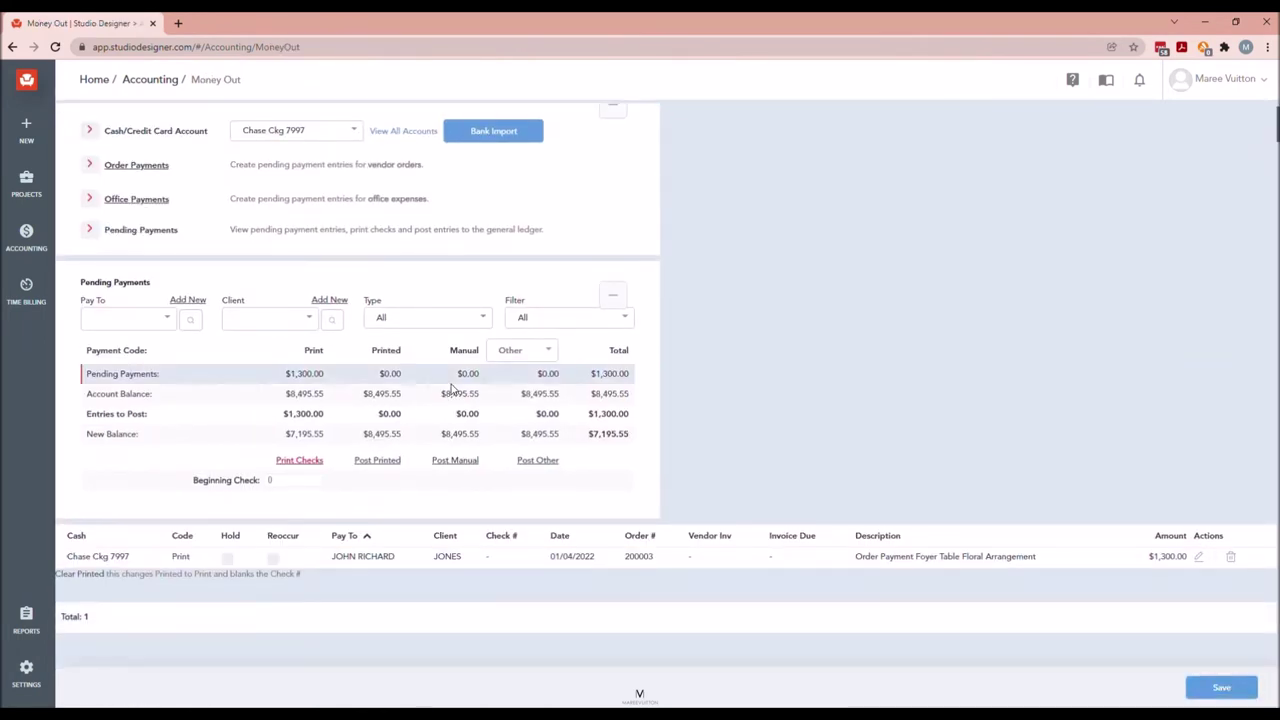
pyautogui.click(283, 484)
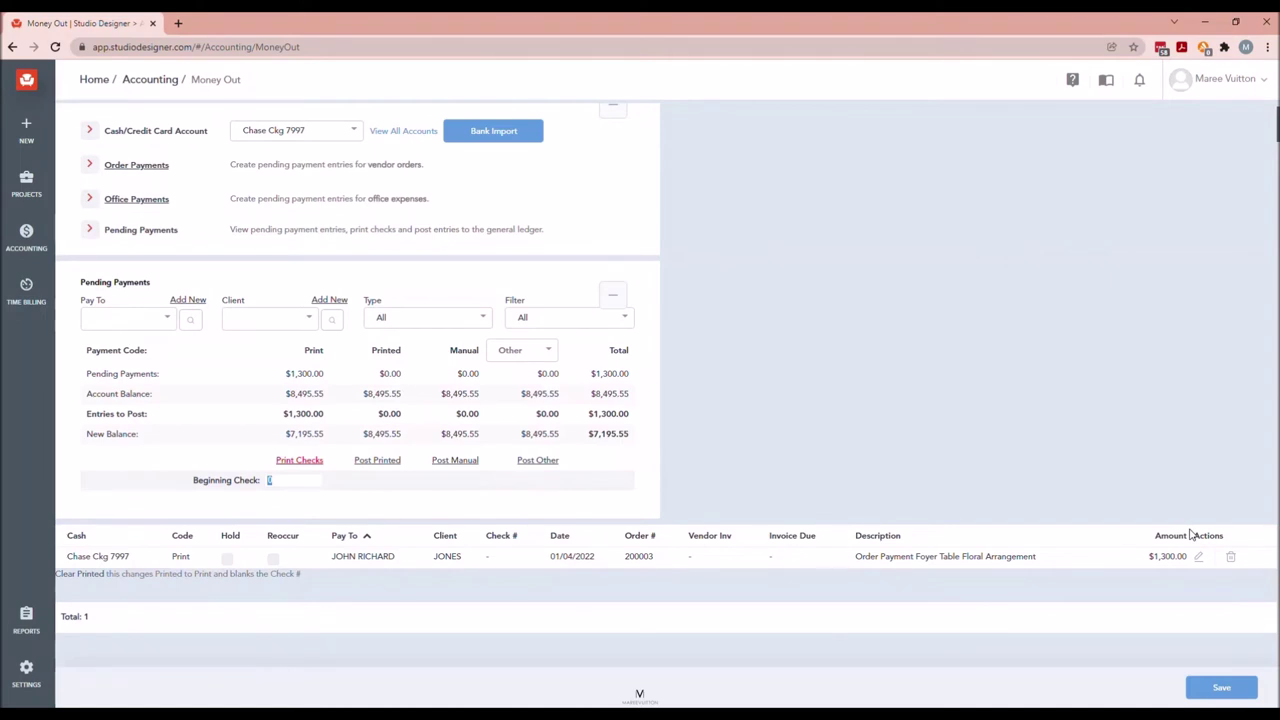
pyautogui.write('22')
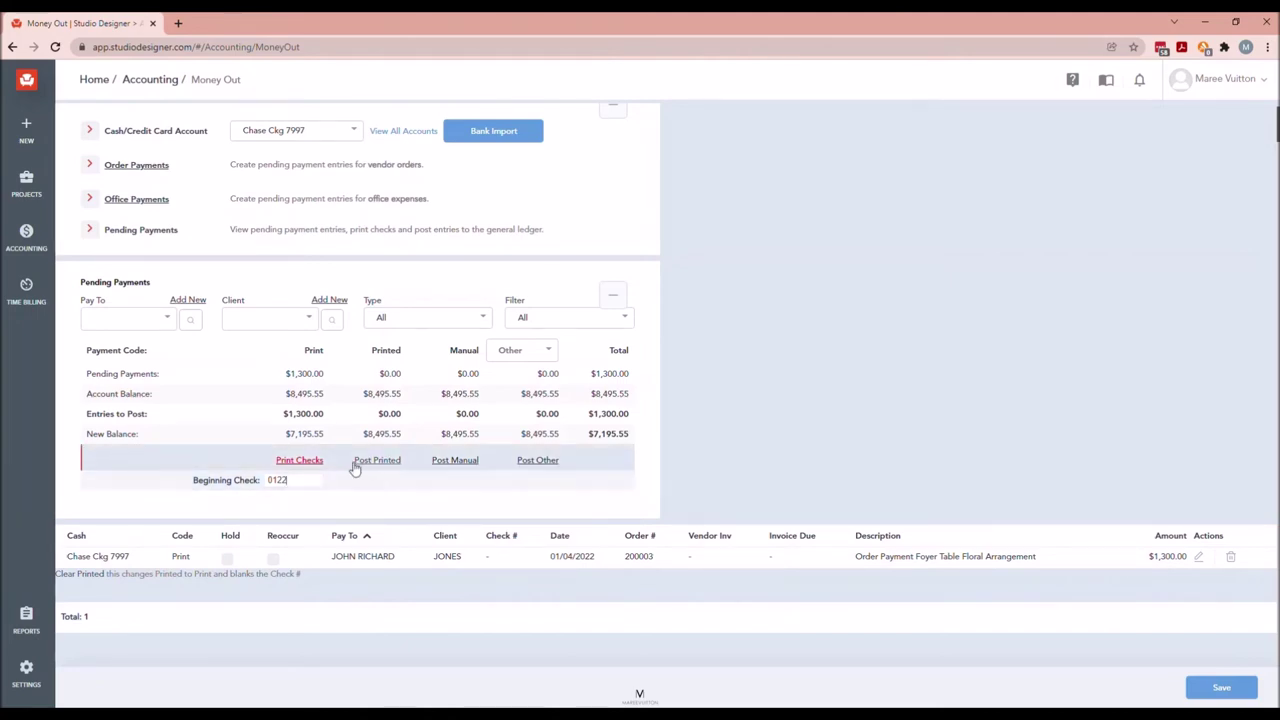
pyautogui.click(300, 462)
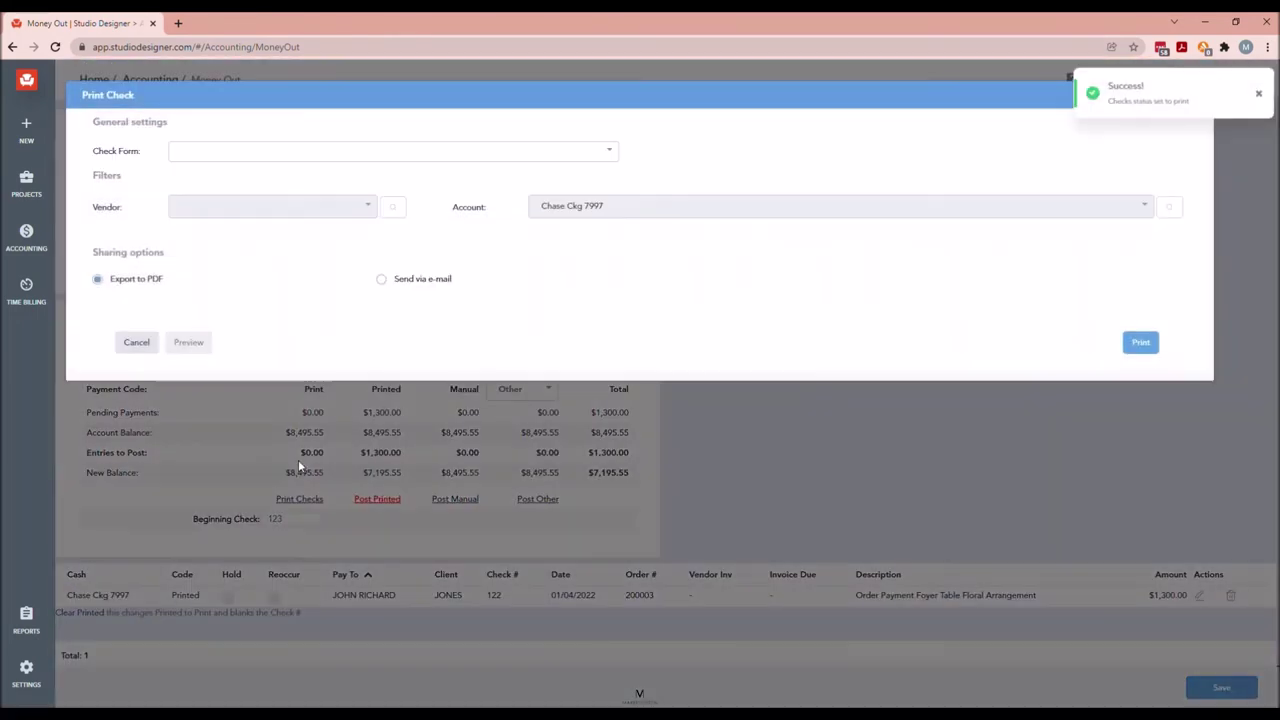
# Choose 25 Check Form 25 as the check form and preview the check layout at full window size
pyautogui.click(292, 152)
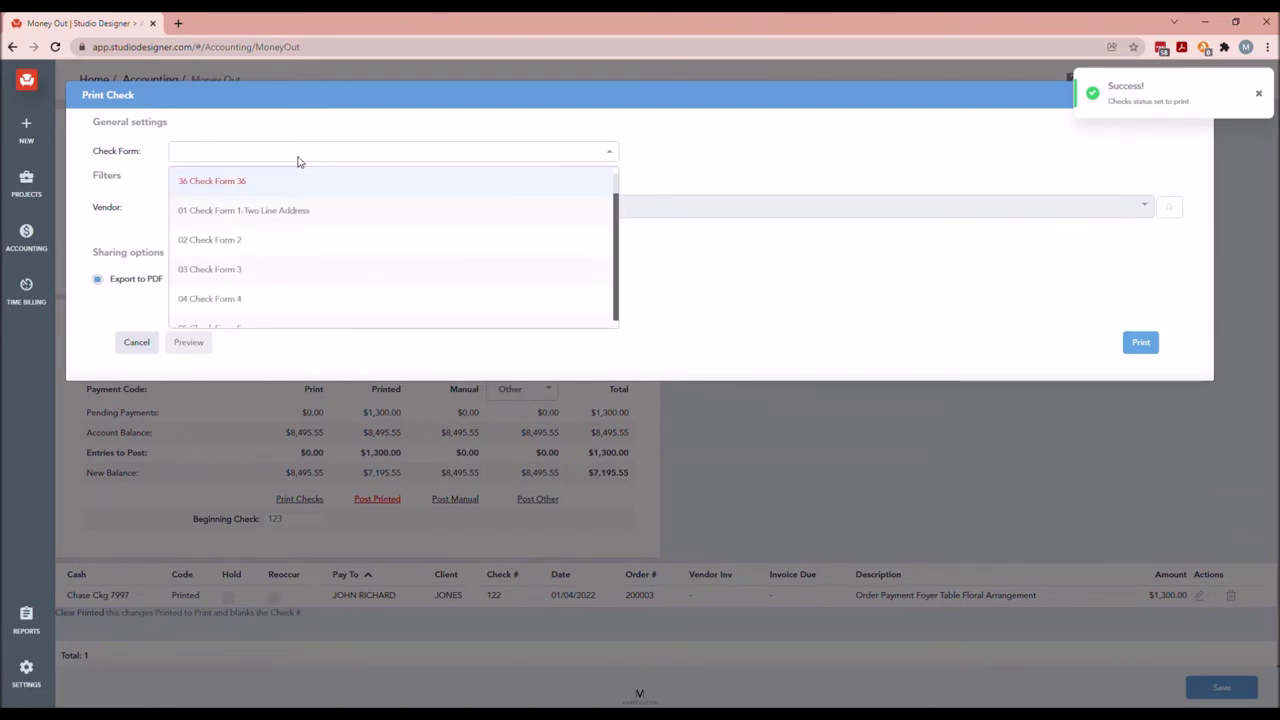
pyautogui.scroll(-2, 323, 215)
pyautogui.scroll(-6, 323, 215)
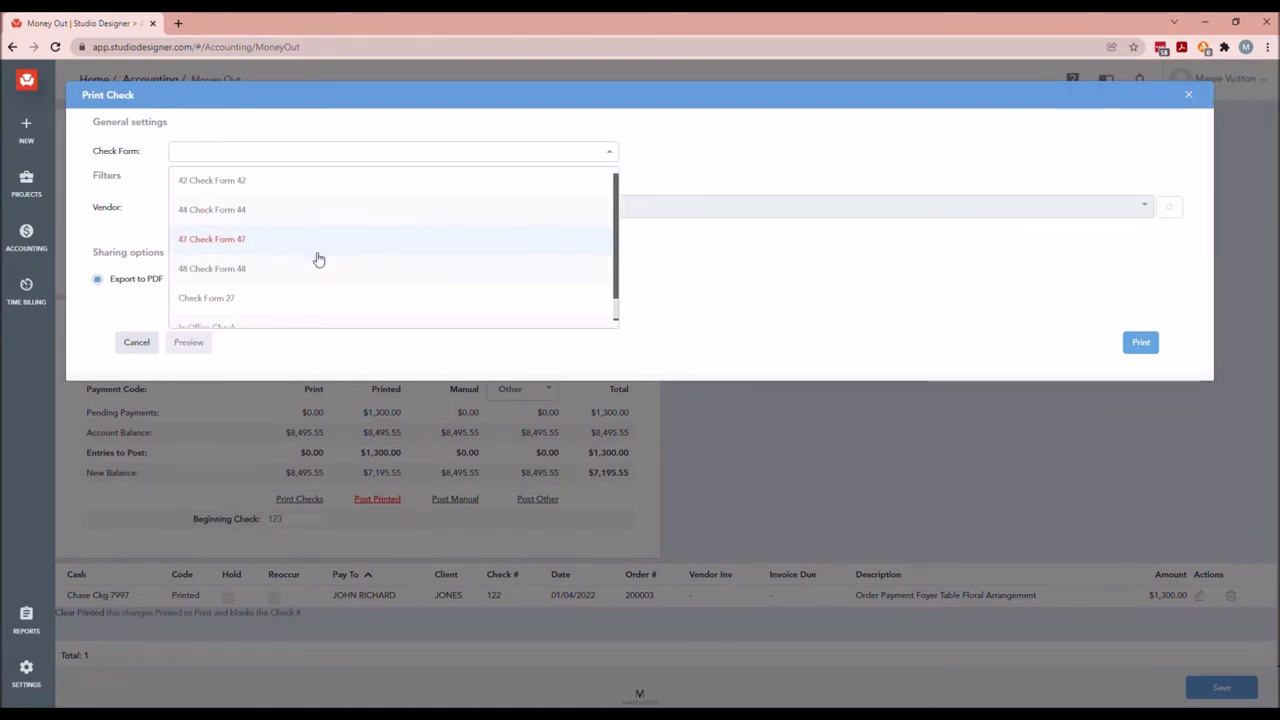
pyautogui.scroll(8, 323, 275)
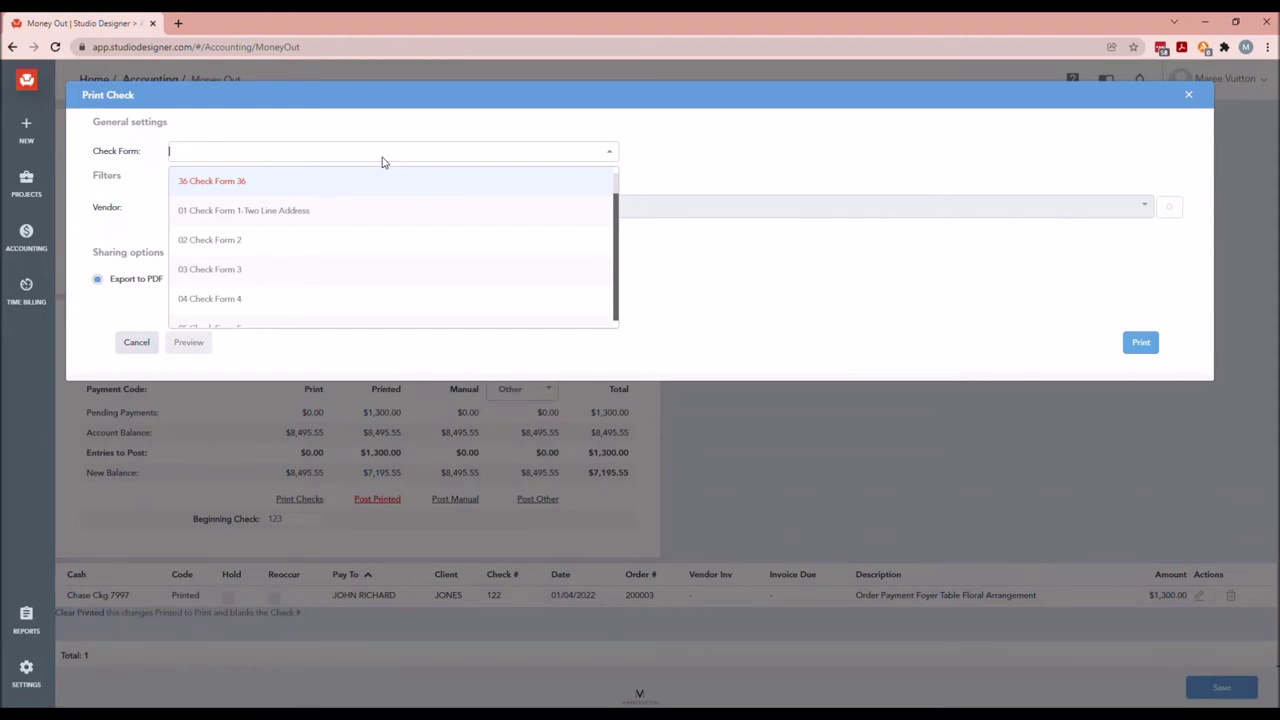
pyautogui.scroll(-3, 311, 187)
pyautogui.scroll(-2, 309, 188)
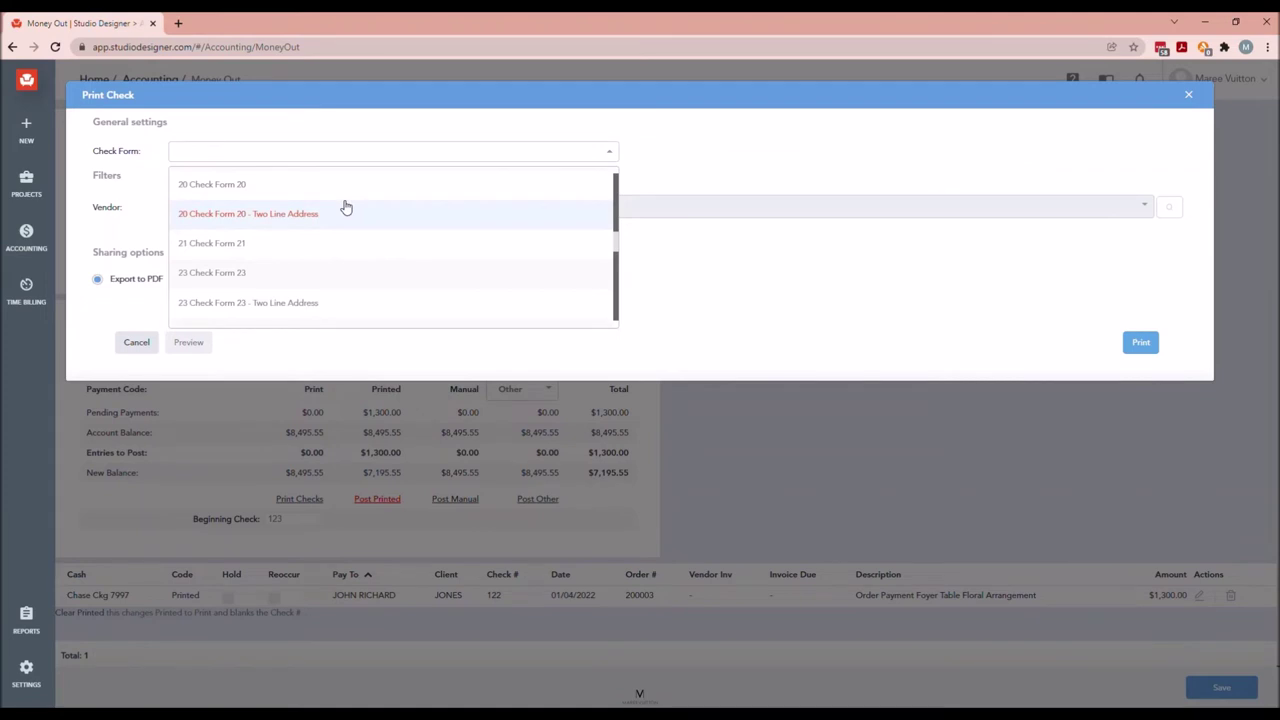
pyautogui.scroll(-1, 346, 206)
pyautogui.click(242, 296)
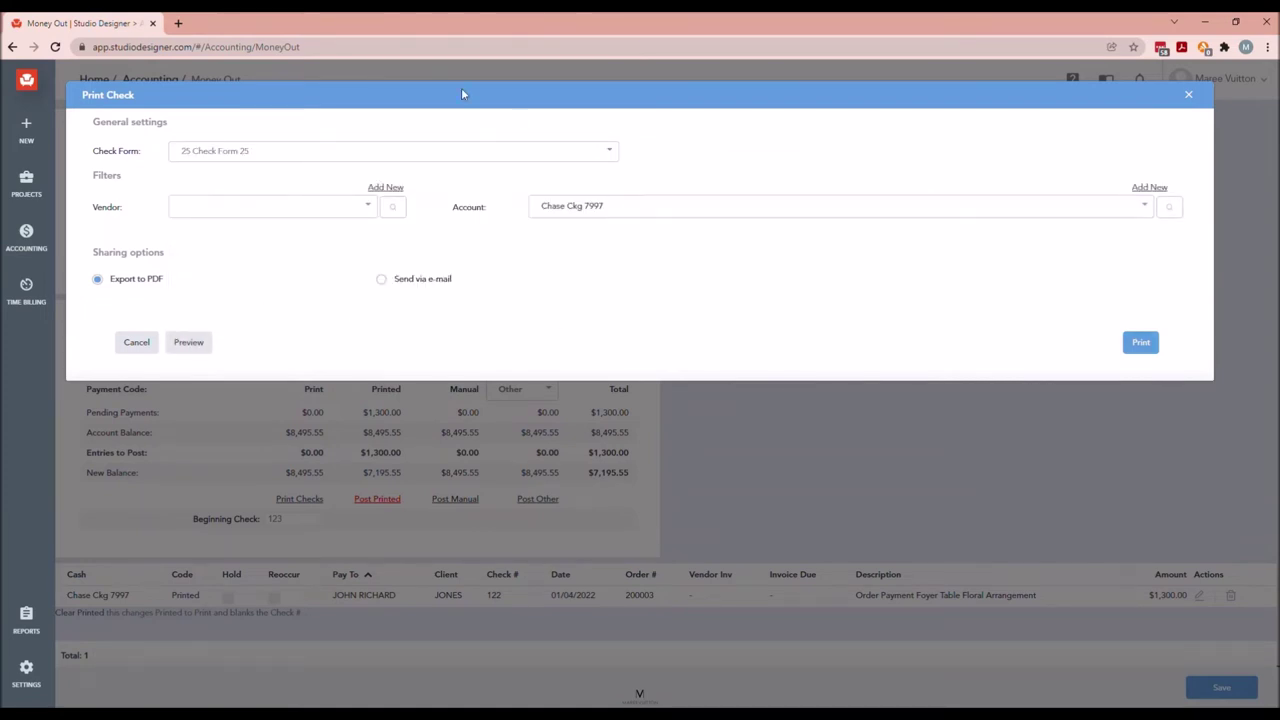
pyautogui.click(190, 345)
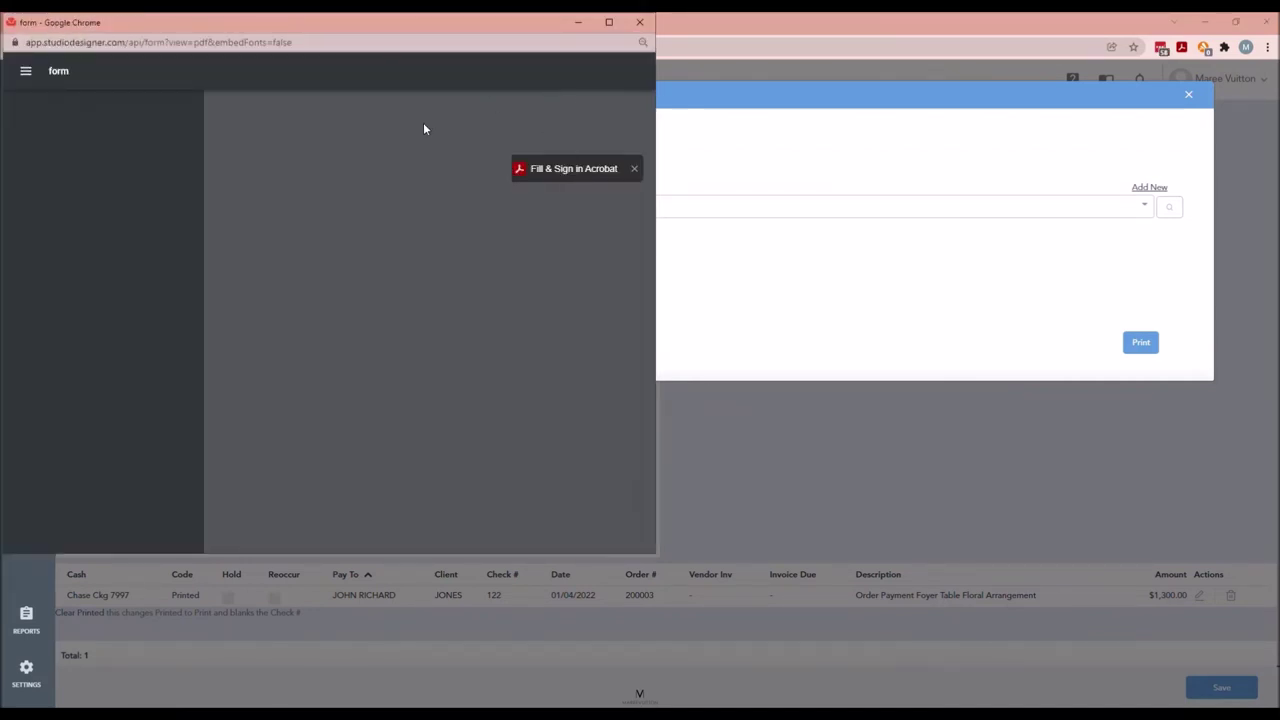
pyautogui.click(609, 22)
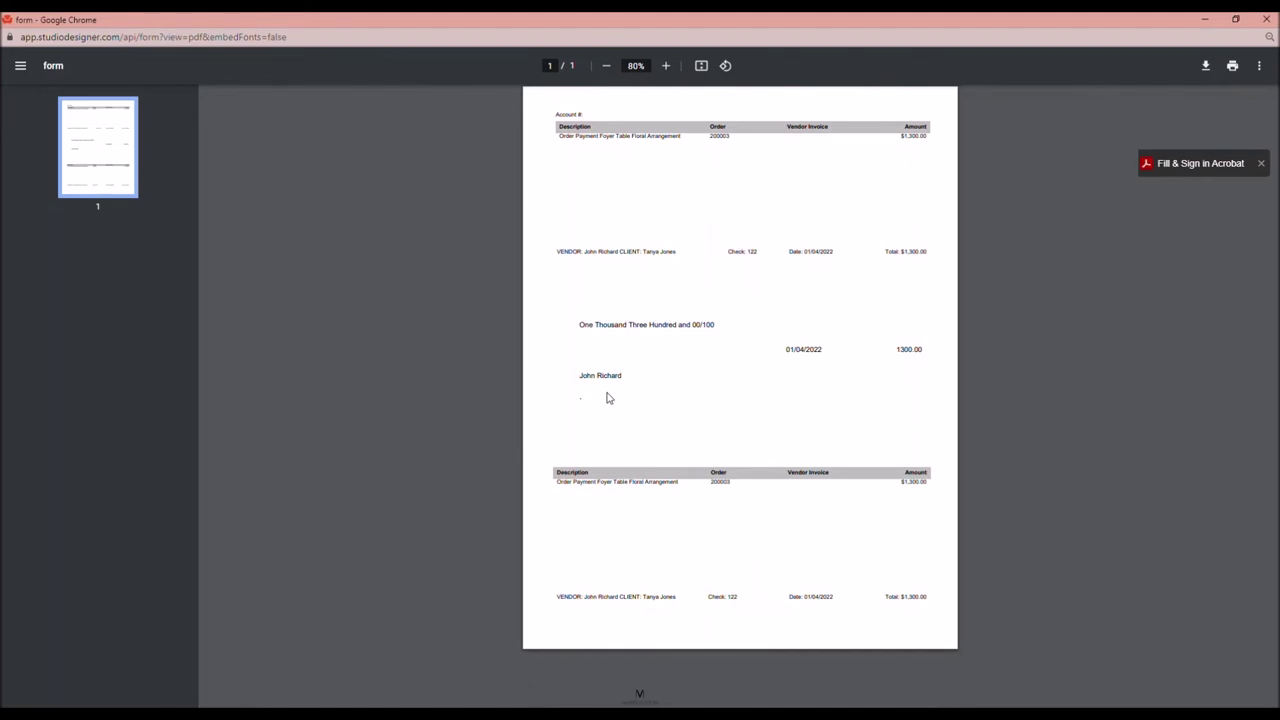
pyautogui.click(1266, 20)
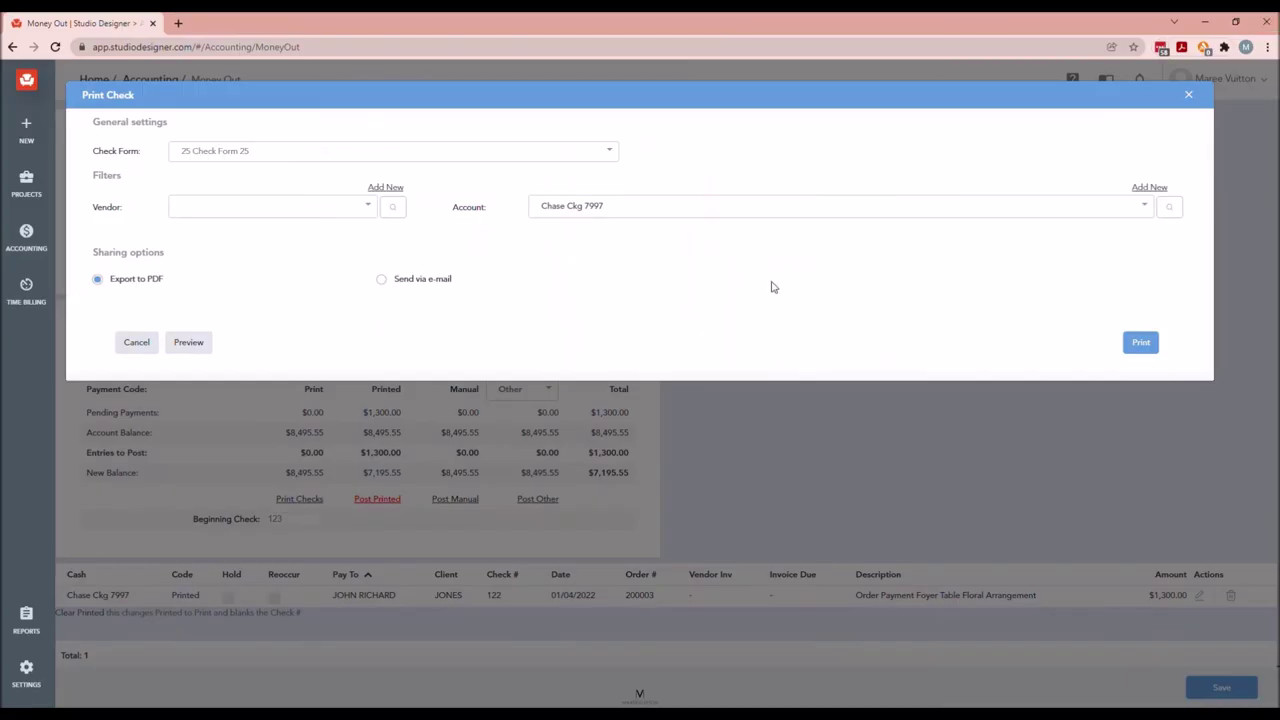
# Preview the check with 26 Check Form 26, and close the check printing without printing
pyautogui.click(318, 157)
pyautogui.click(240, 212)
pyautogui.click(181, 344)
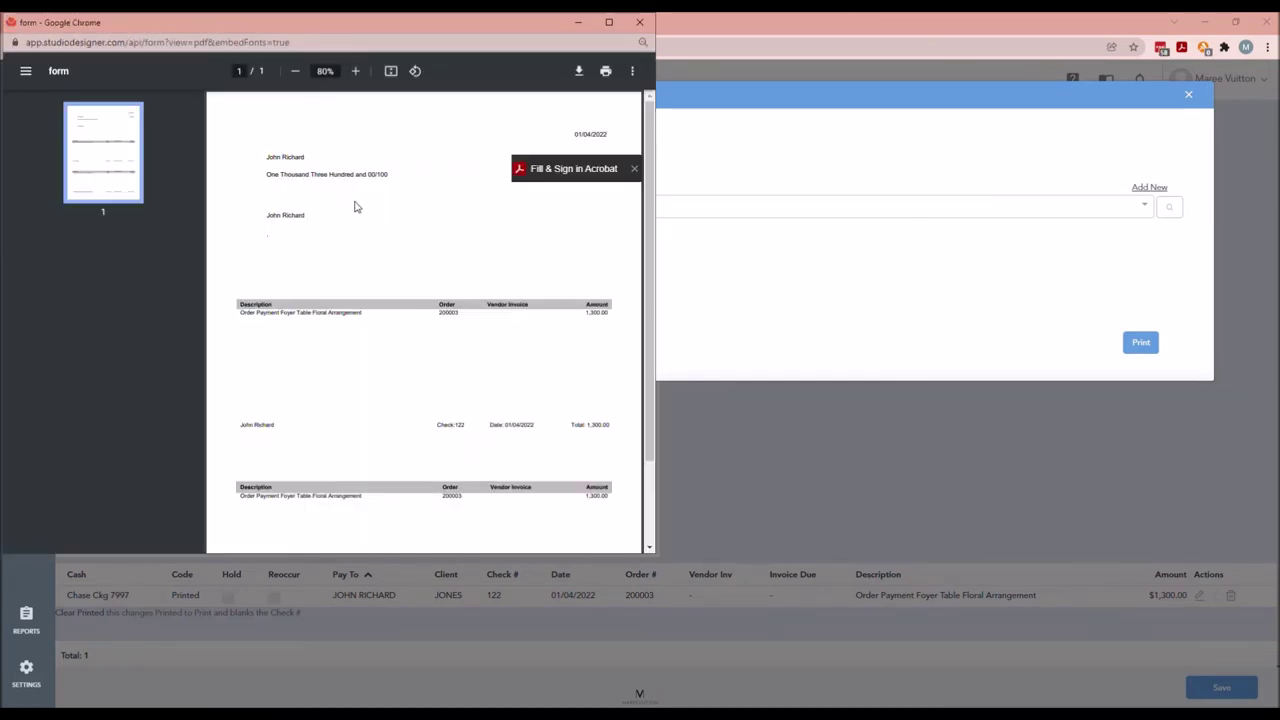
pyautogui.click(608, 22)
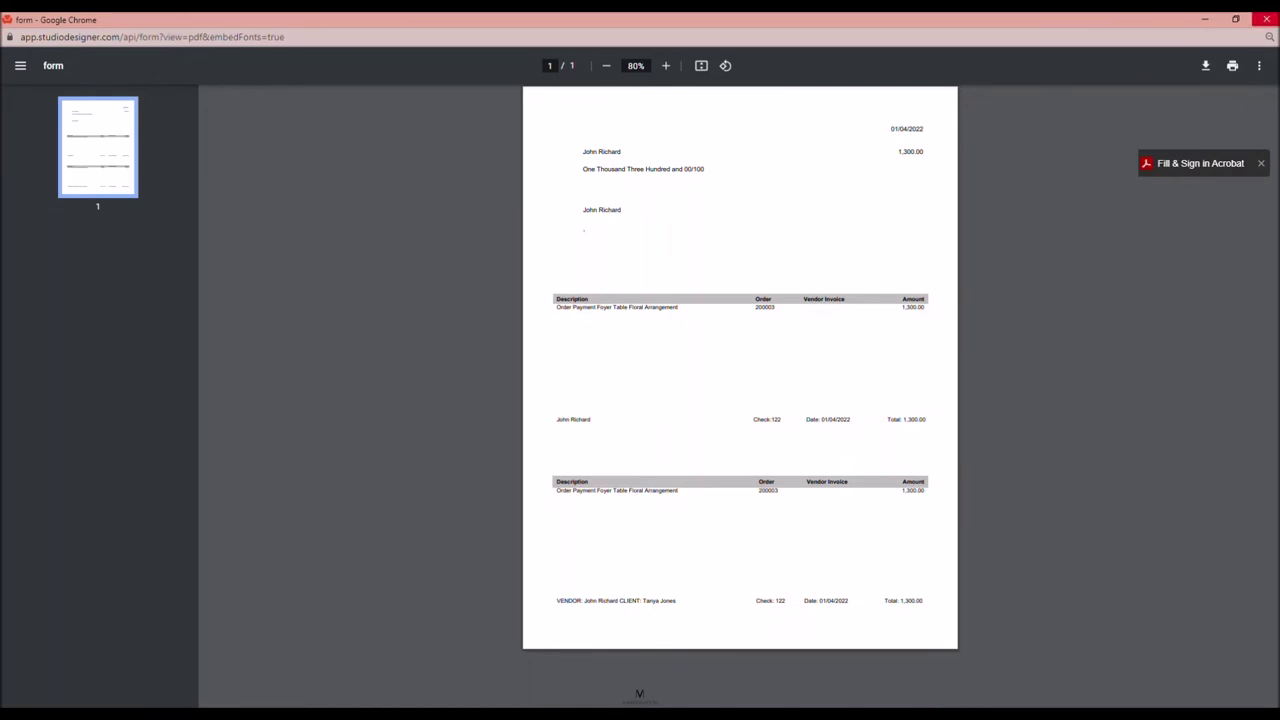
pyautogui.click(1260, 20)
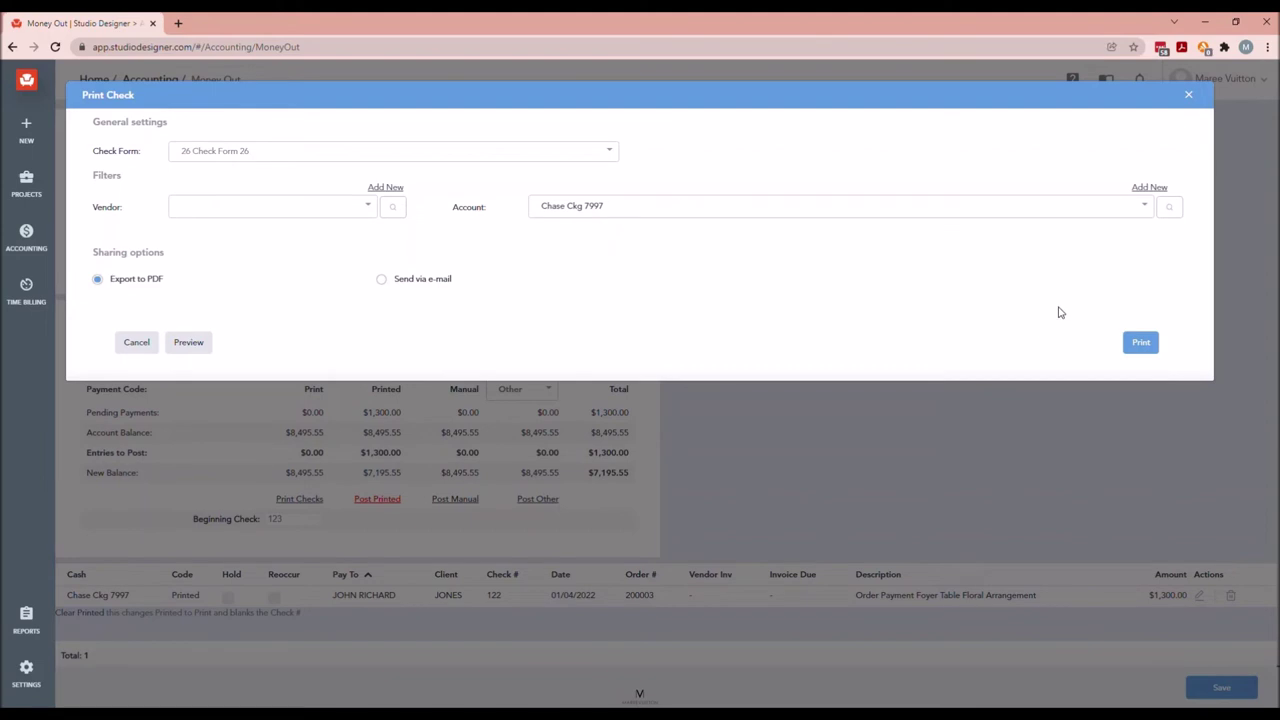
pyautogui.click(1187, 99)
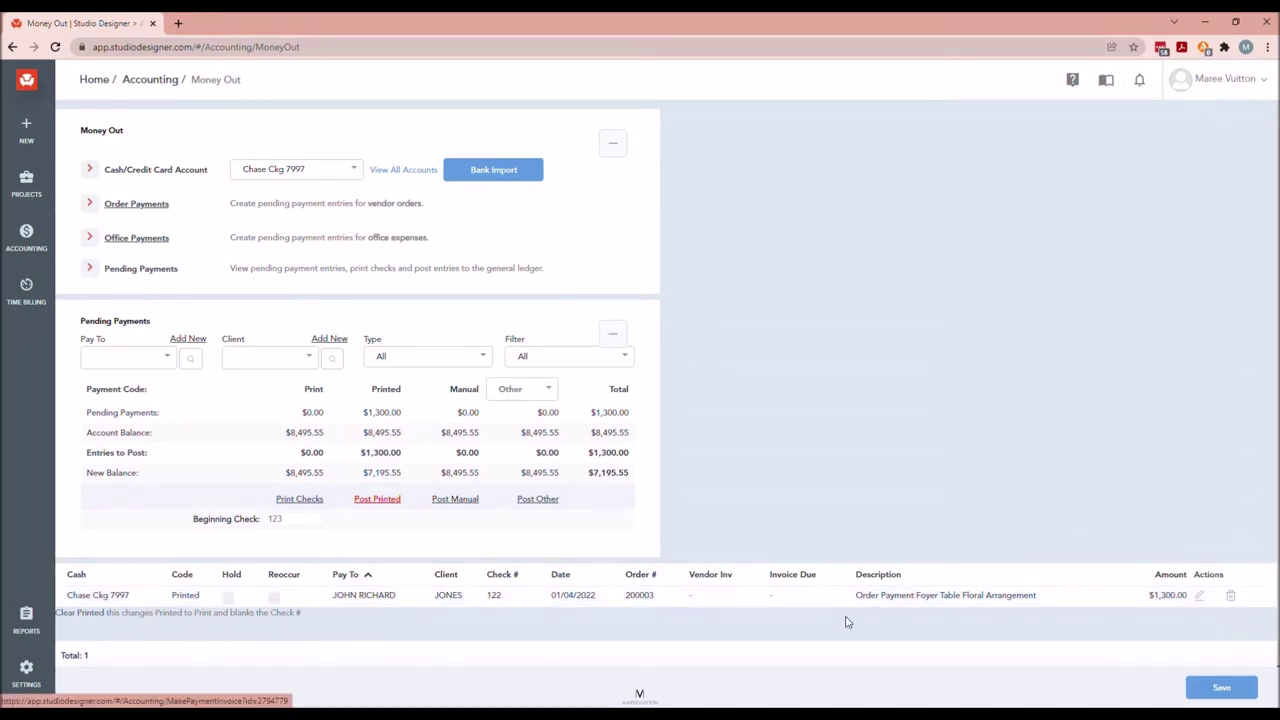
pyautogui.click(372, 596)
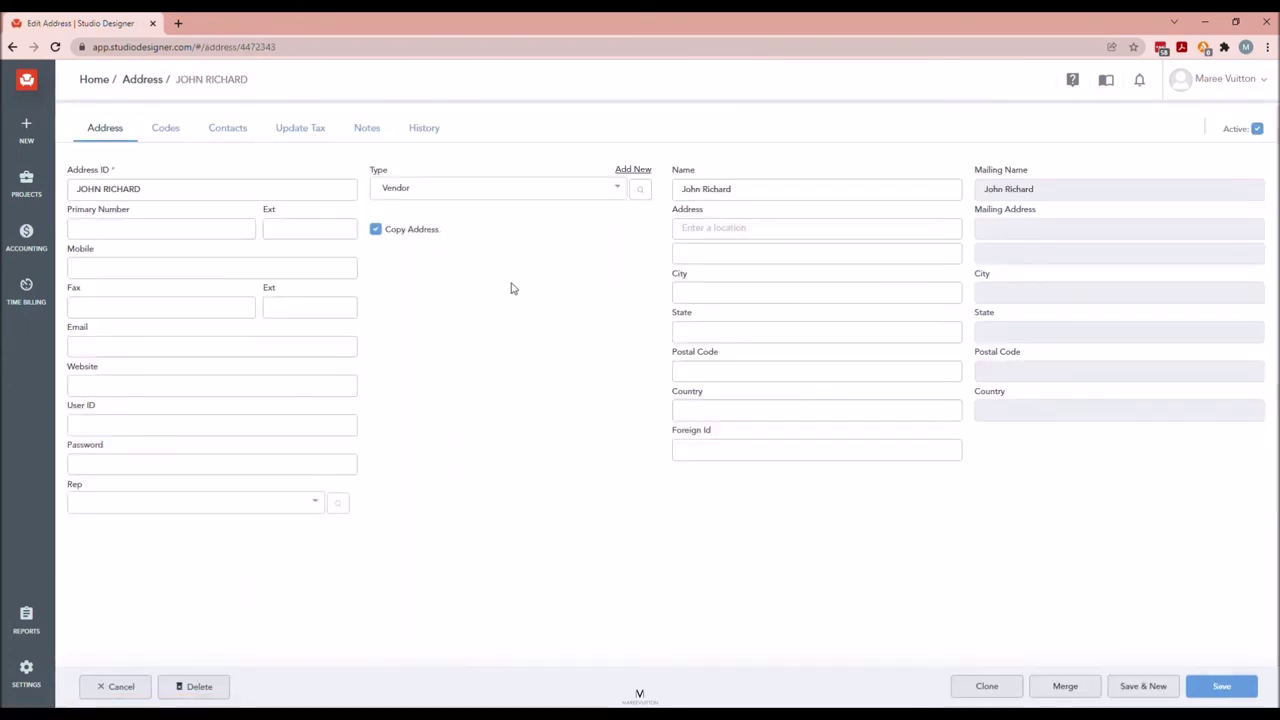
pyautogui.click(715, 227)
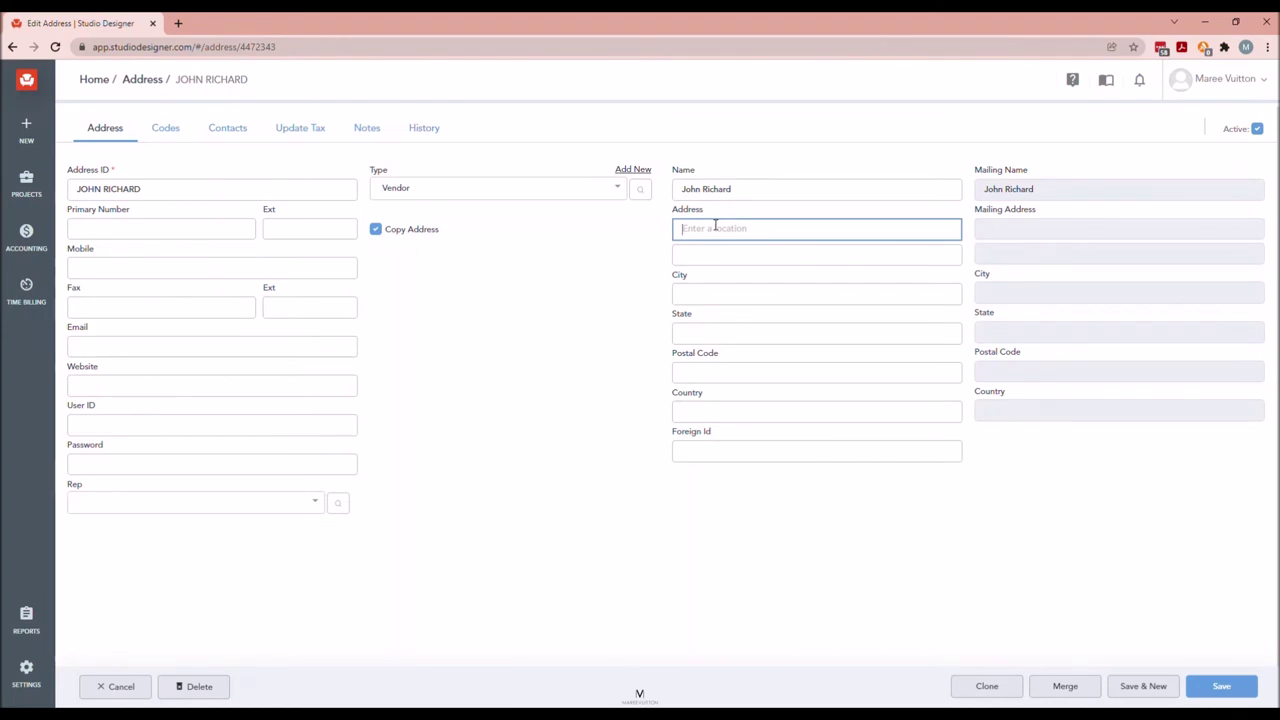
pyautogui.write('123 Bryant Way')
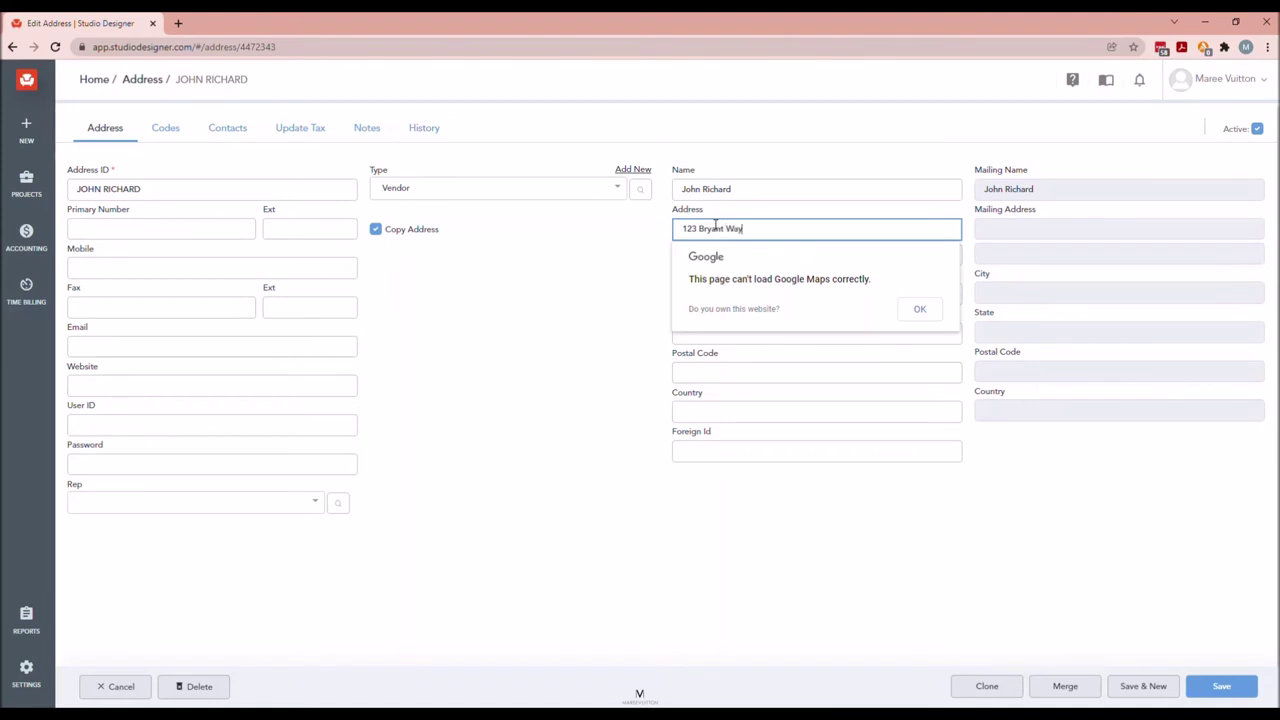
pyautogui.press('Tab')
pyautogui.press('Tab')
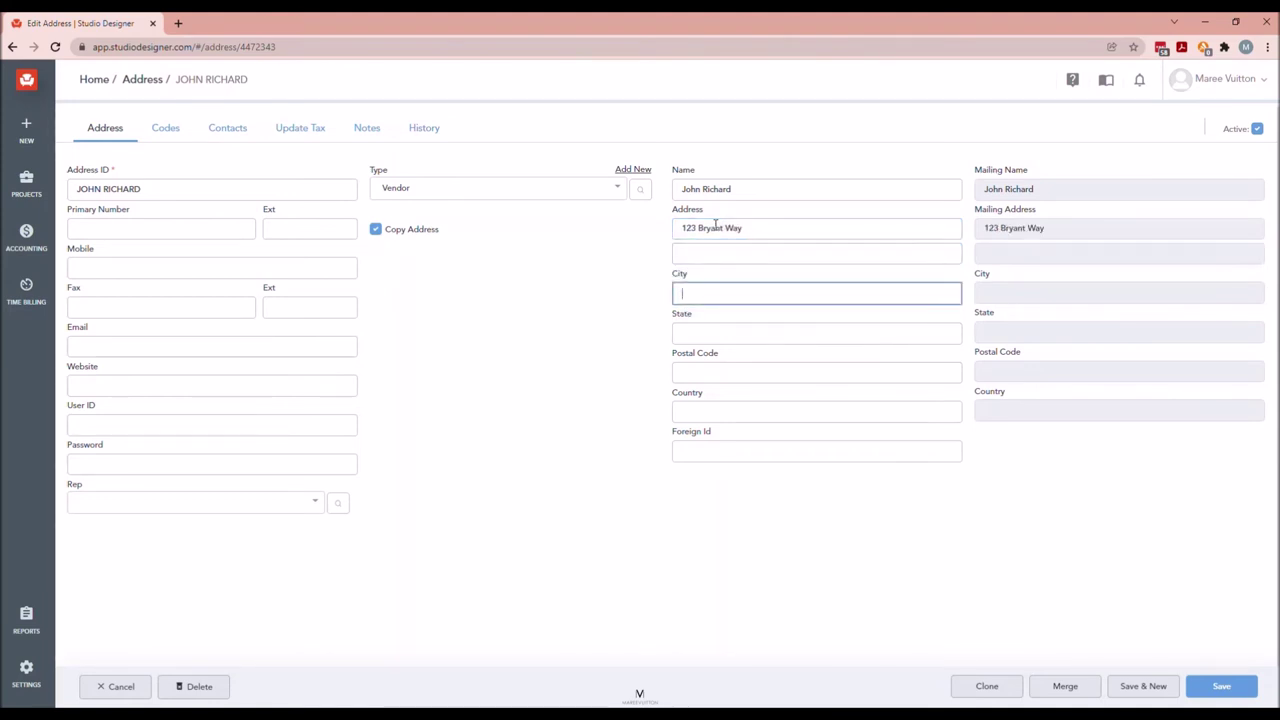
pyautogui.write('San Francisco')
pyautogui.press('Tab')
pyautogui.write('CA')
pyautogui.press('Tab')
pyautogui.write('94')
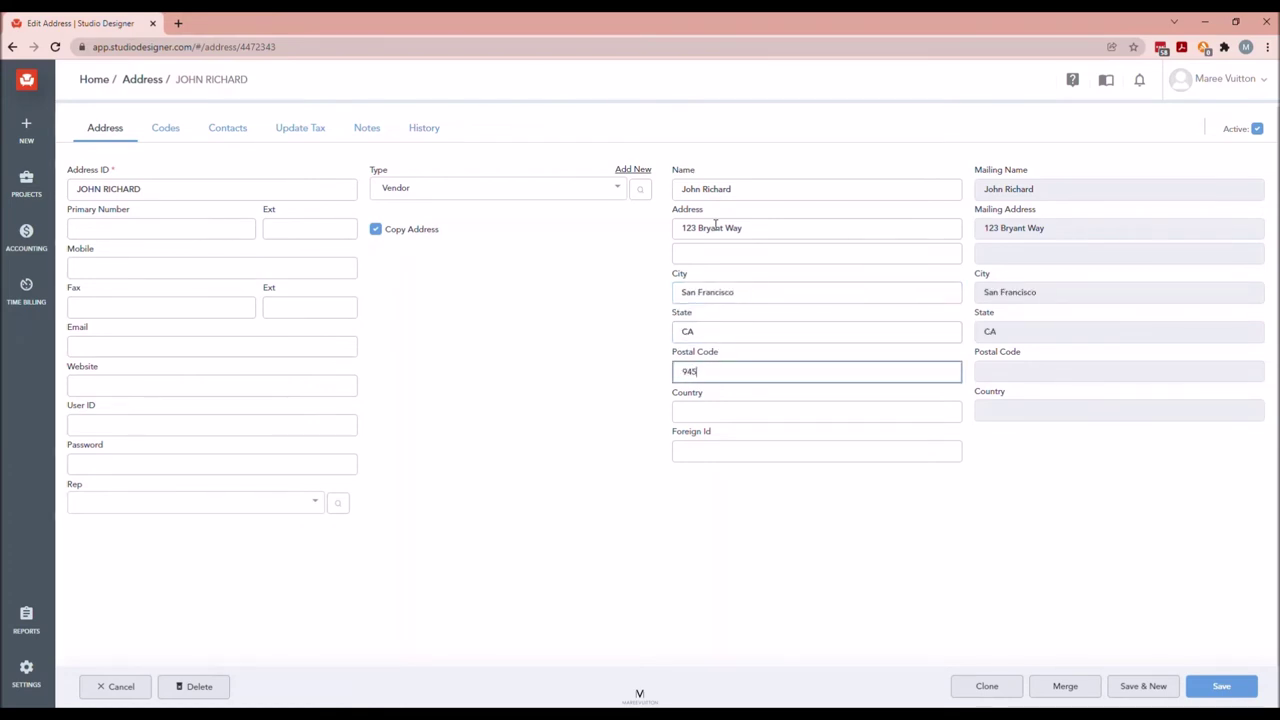
pyautogui.write('044')
pyautogui.press('Tab')
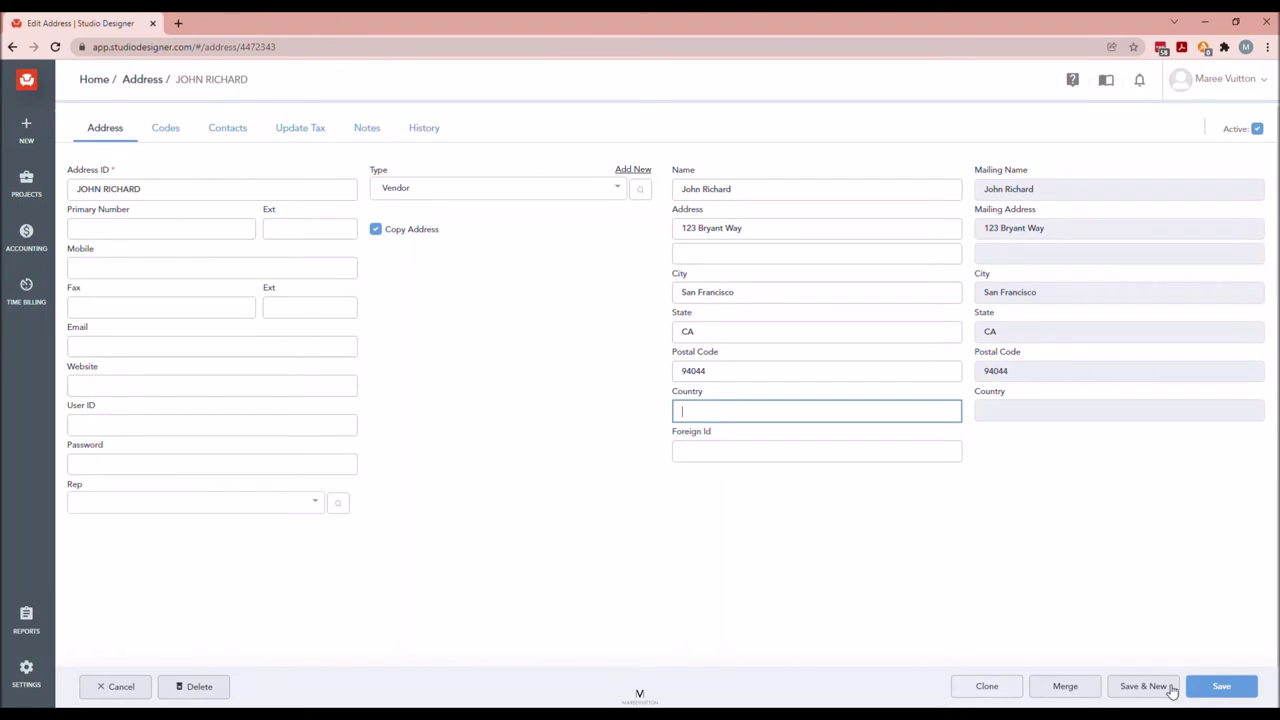
pyautogui.click(1222, 686)
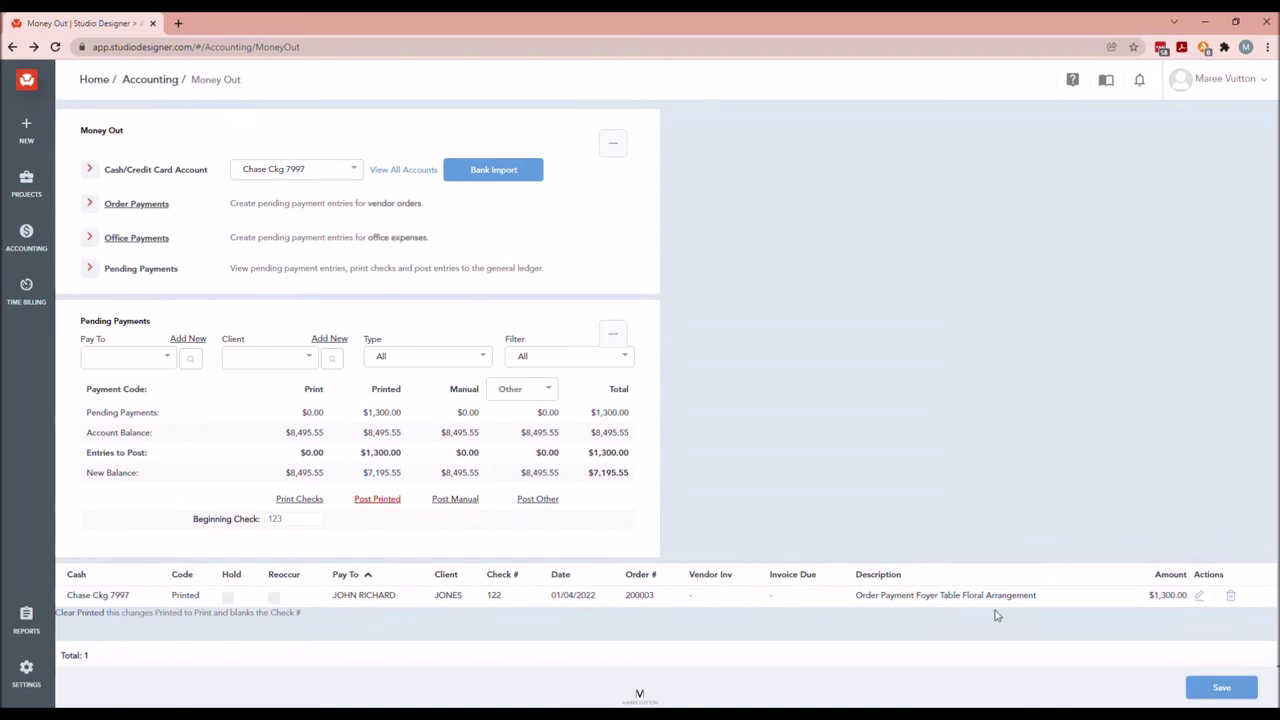
pyautogui.click(1200, 597)
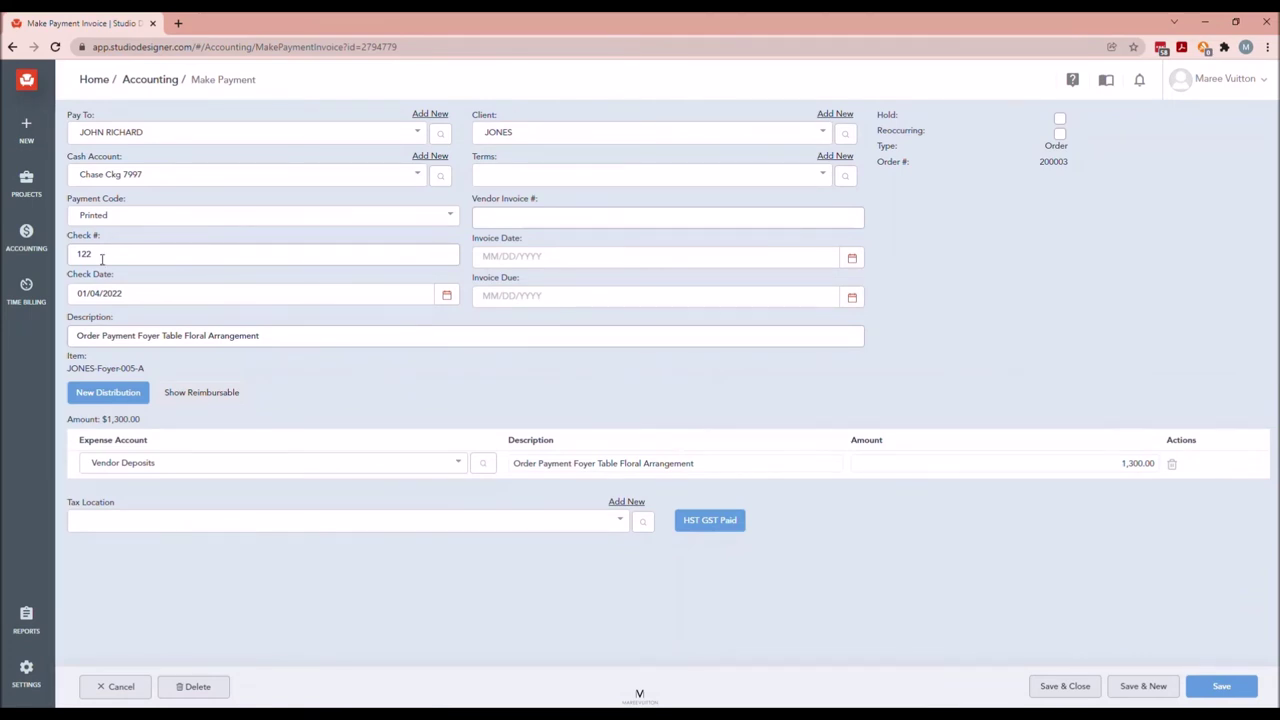
pyautogui.click(130, 216)
pyautogui.scroll(2, 140, 320)
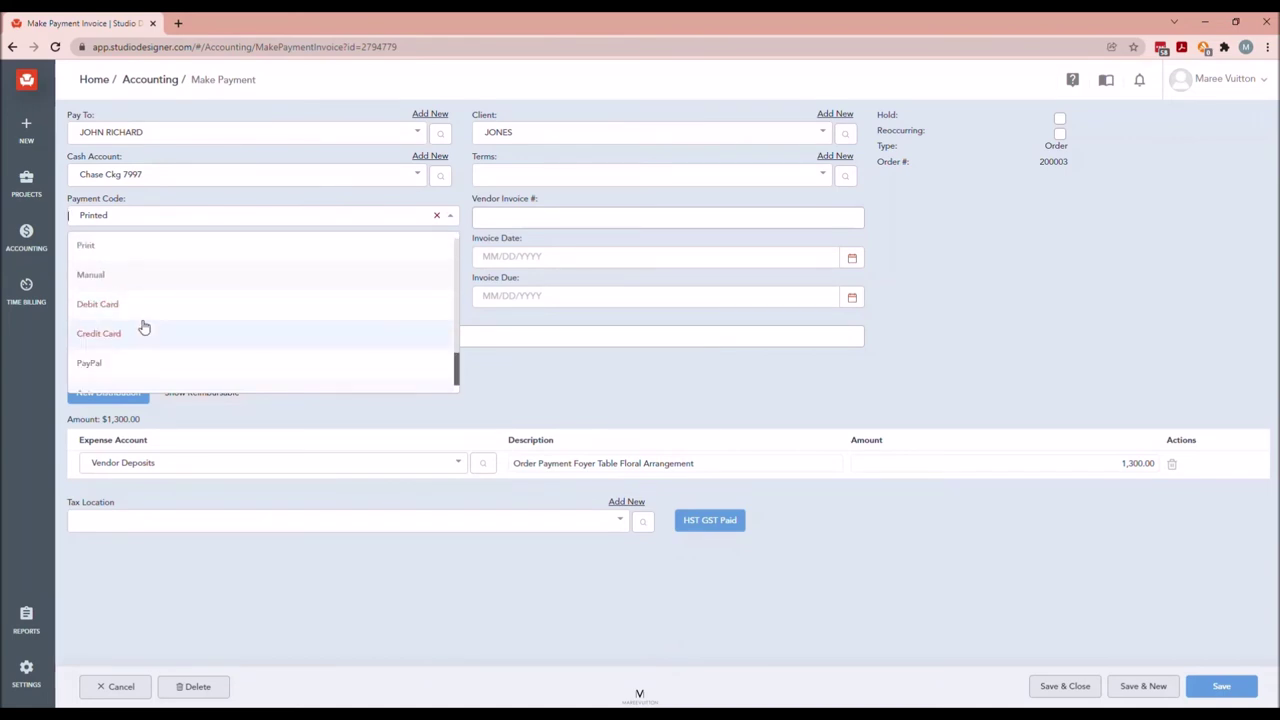
pyautogui.click(128, 246)
pyautogui.click(123, 257)
pyautogui.press('BackSpace')
pyautogui.click(1062, 686)
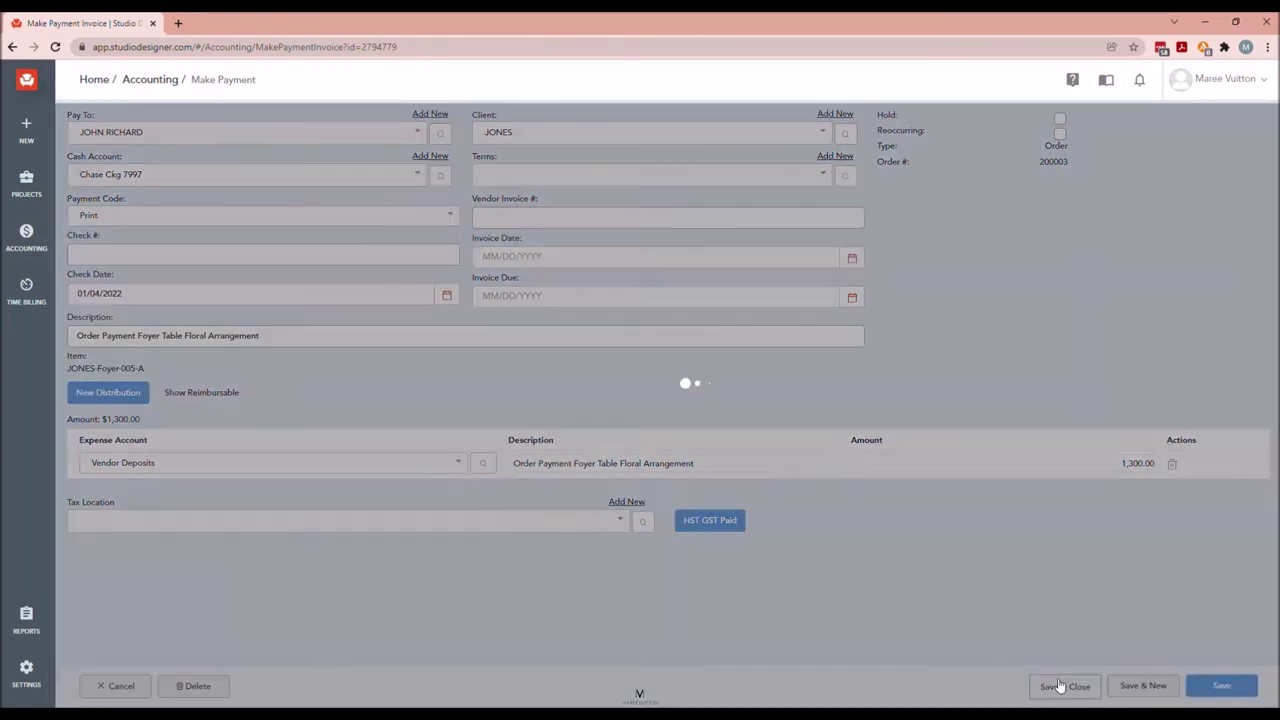
# Set the beginning check to 0122 and start printing the pending check again
pyautogui.moveTo(285, 521); pyautogui.dragTo(213, 529)
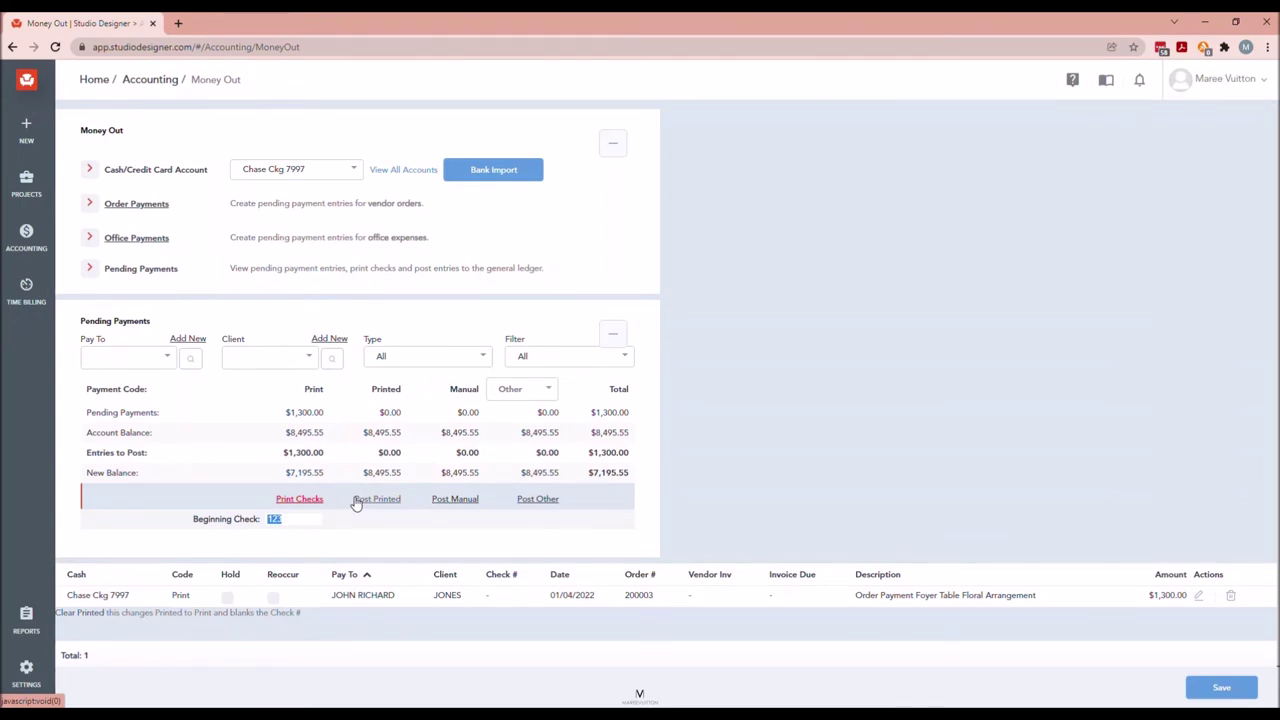
pyautogui.write('2')
pyautogui.press('Tab')
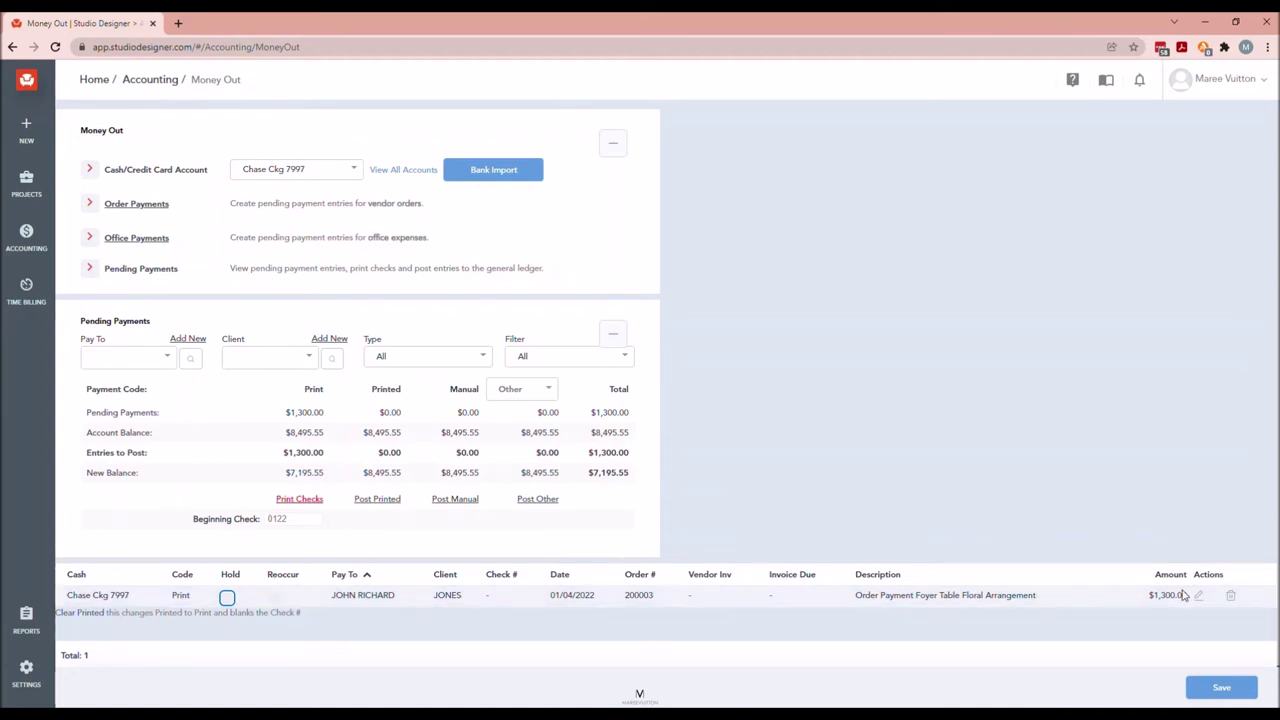
pyautogui.click(299, 499)
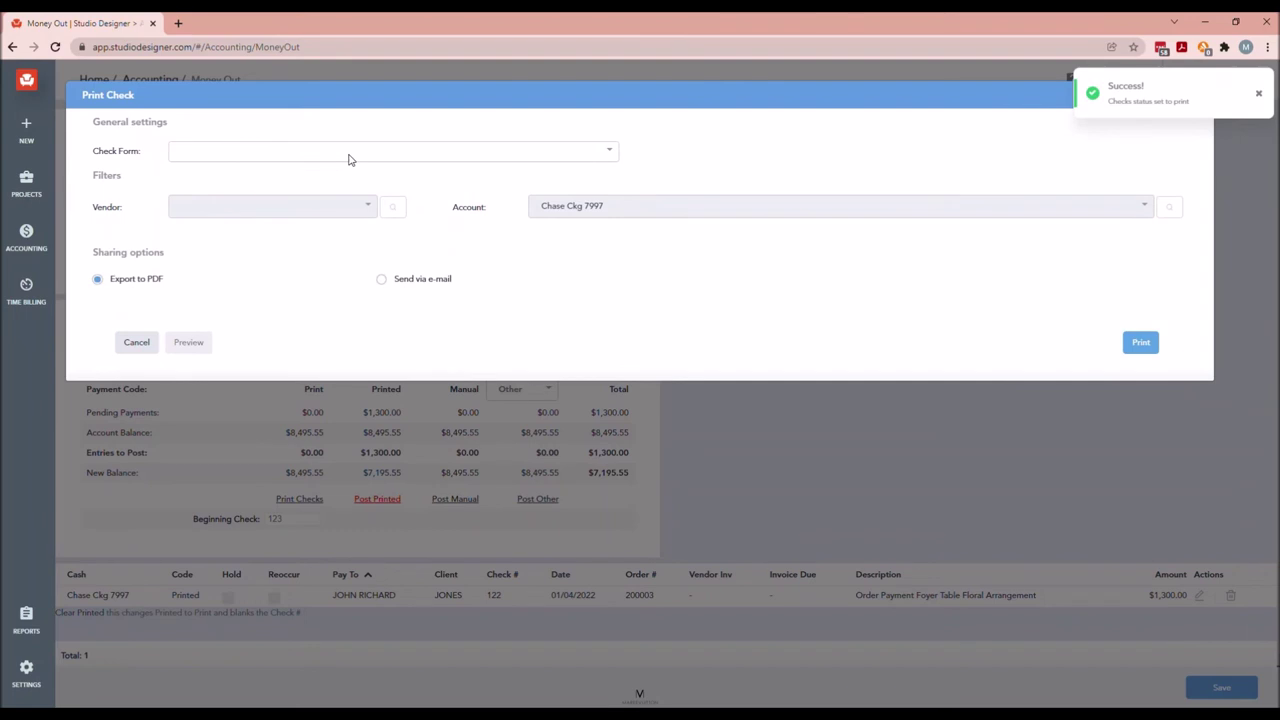
# Choose 27 Check Form 27 as the check form, preview the check down to its lower stub, and close the preview
pyautogui.click(349, 155)
pyautogui.scroll(-2, 365, 207)
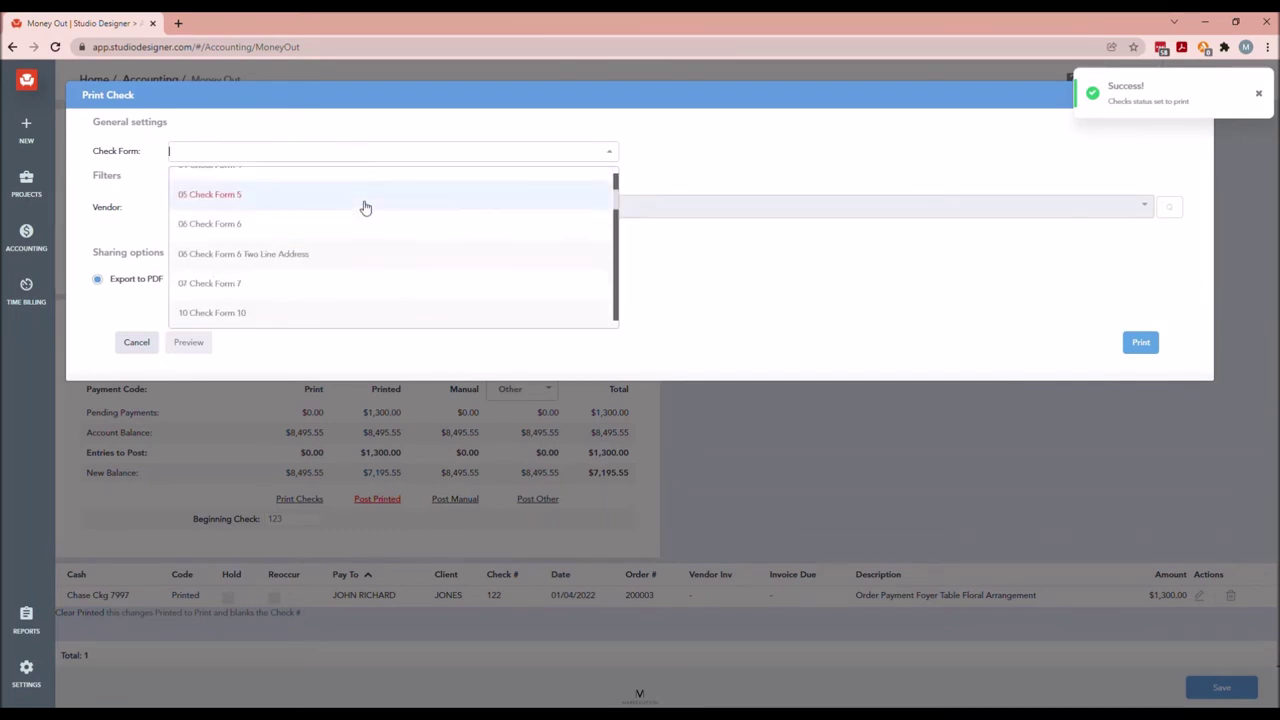
pyautogui.scroll(-5, 363, 208)
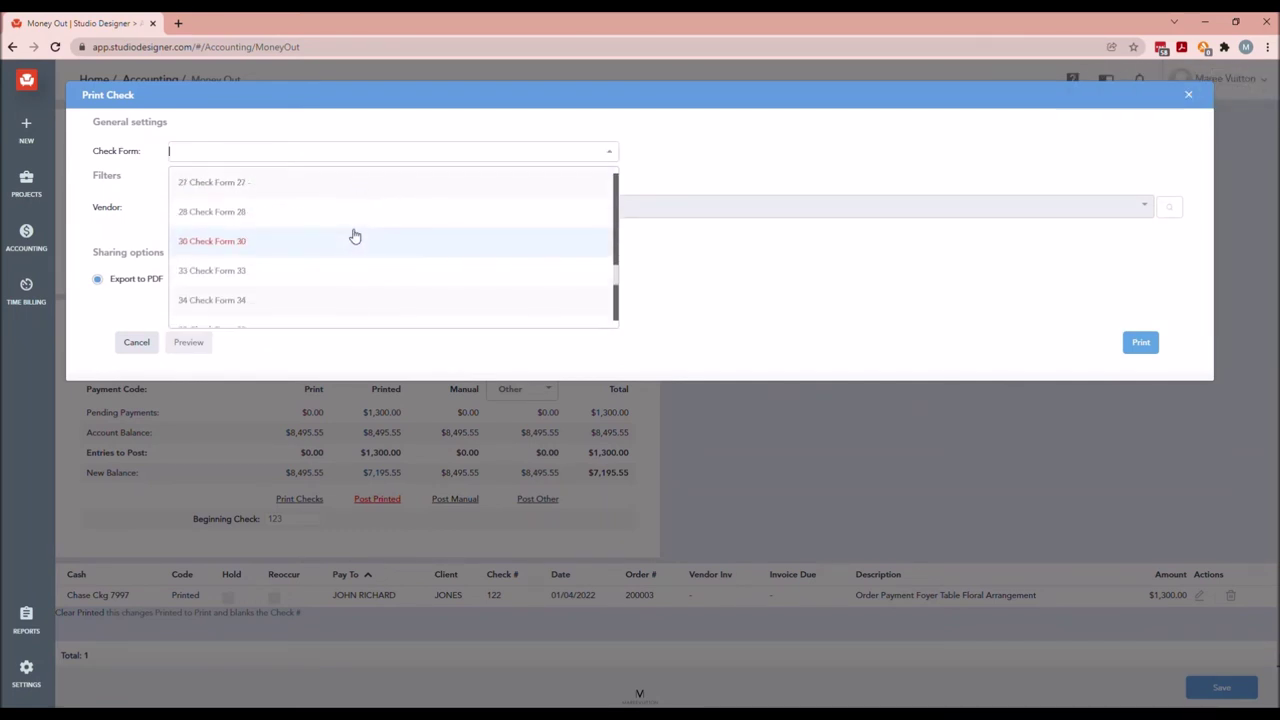
pyautogui.click(251, 184)
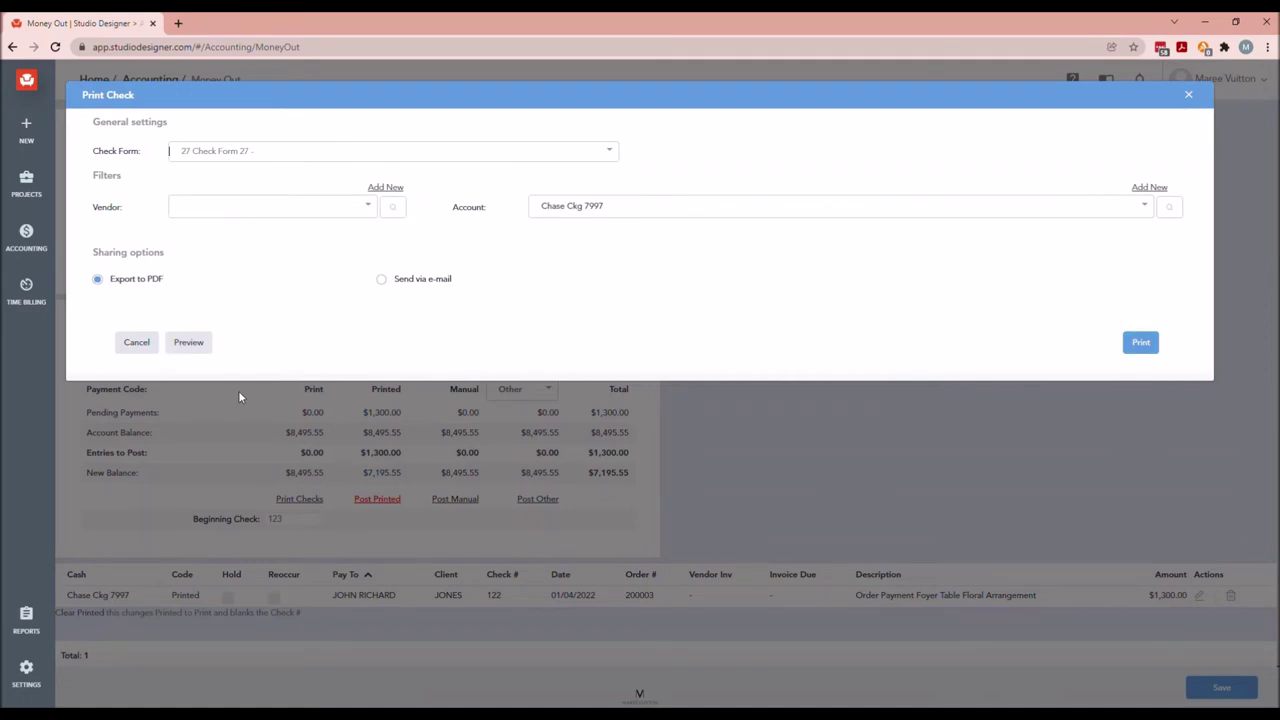
pyautogui.click(196, 347)
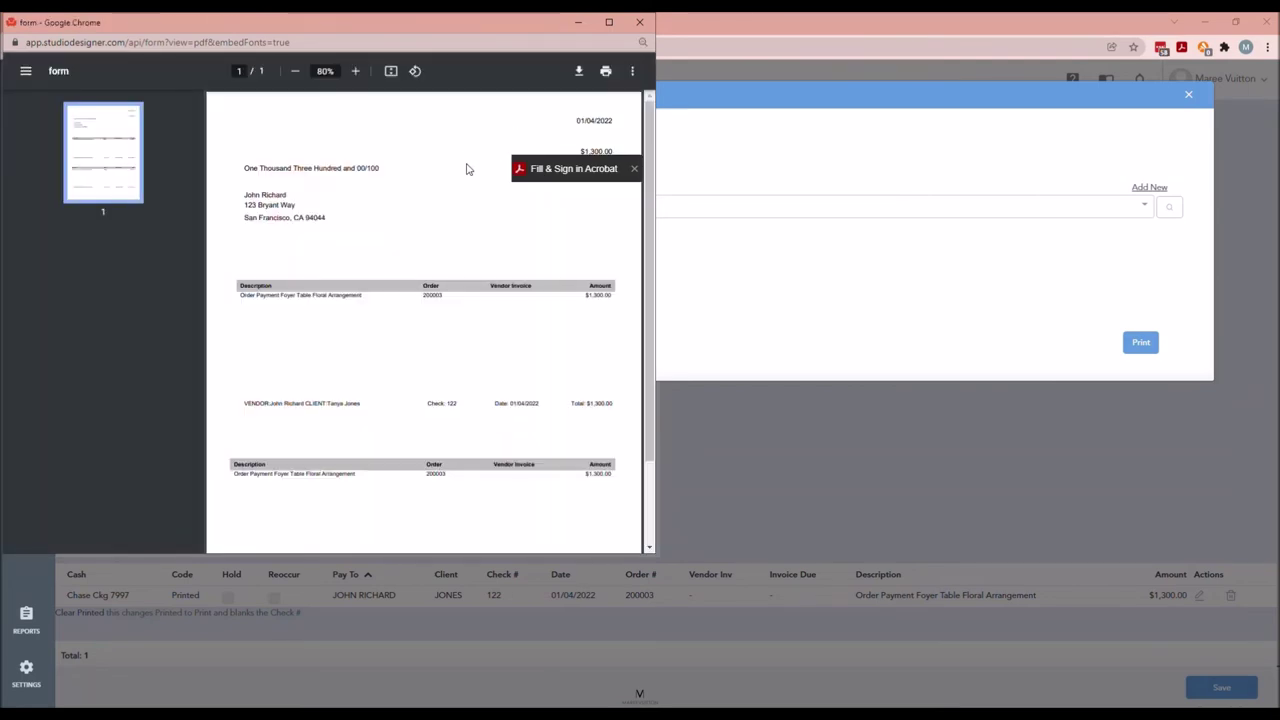
pyautogui.scroll(-1, 400, 220)
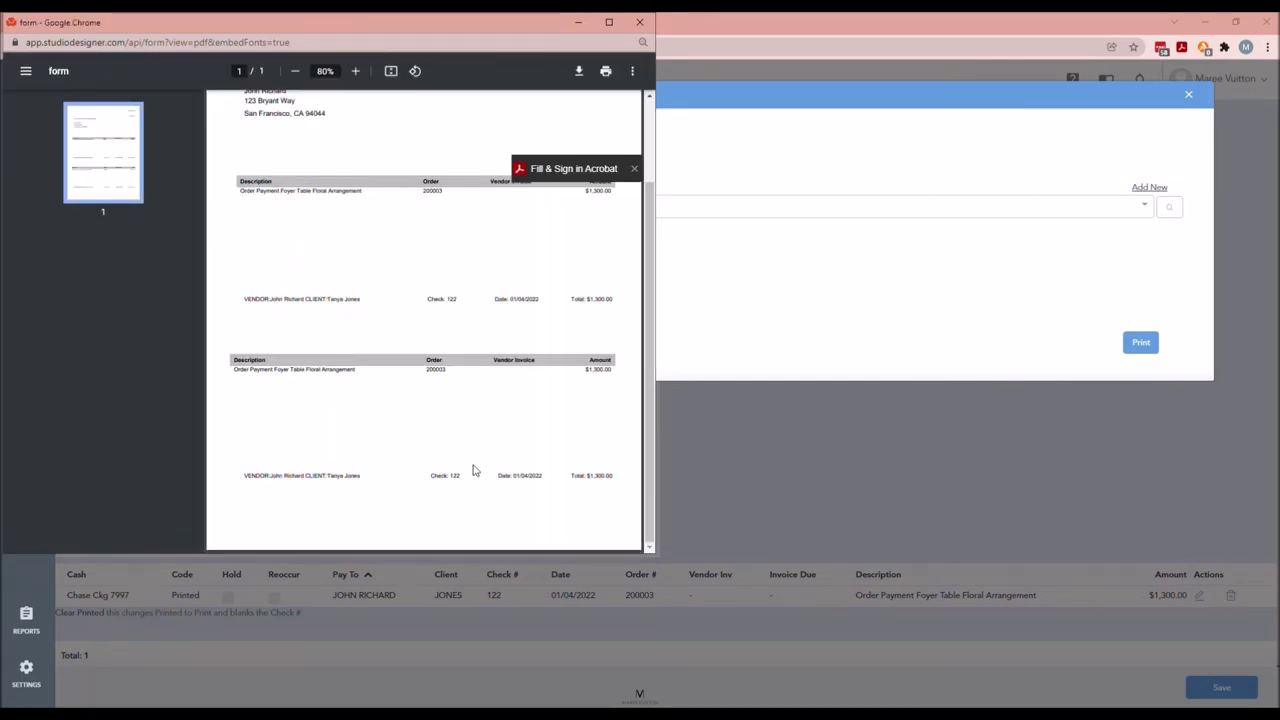
pyautogui.scroll(1, 474, 470)
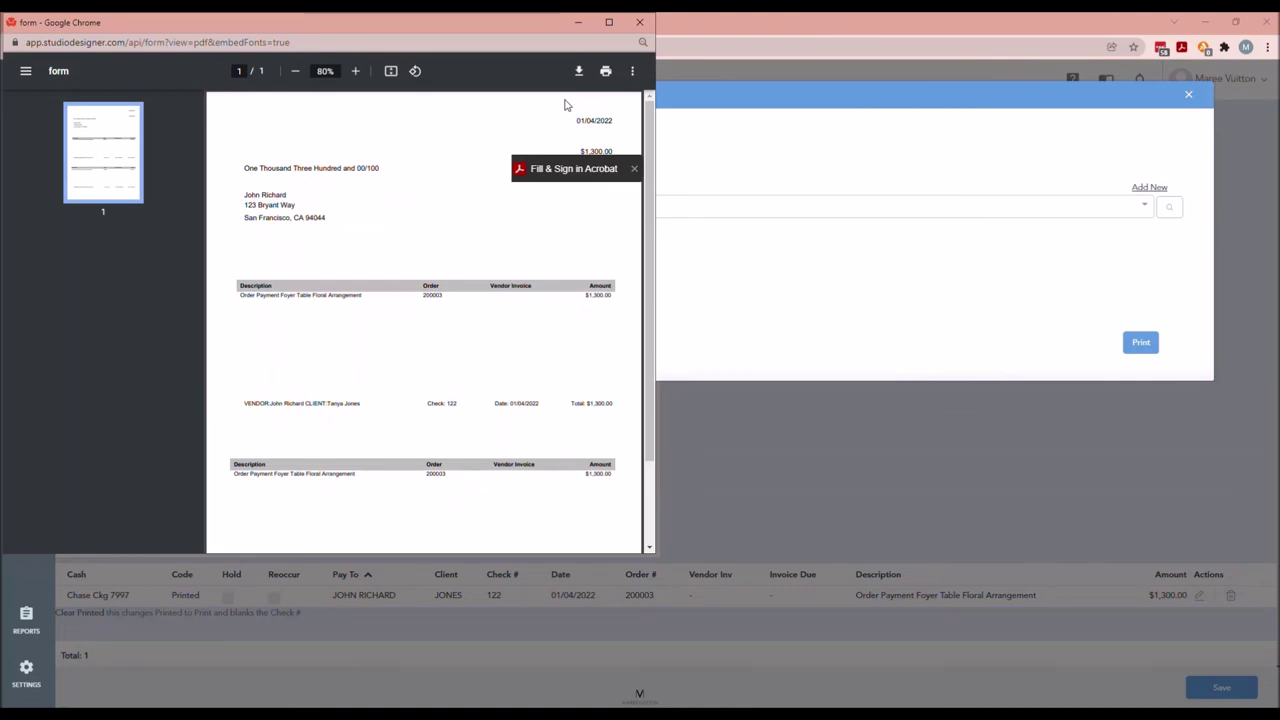
pyautogui.click(642, 23)
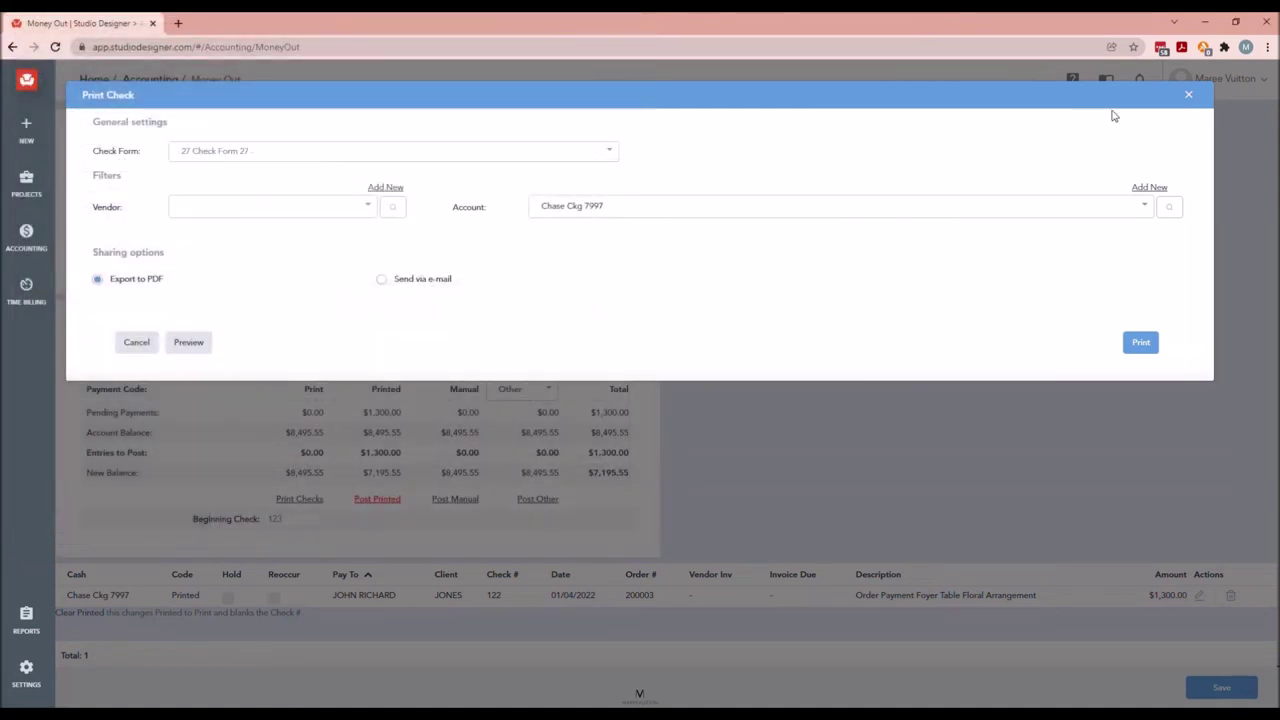
# Leave the check printing and post the printed check payment for the Foyer Table Floral Arrangement
pyautogui.click(1188, 95)
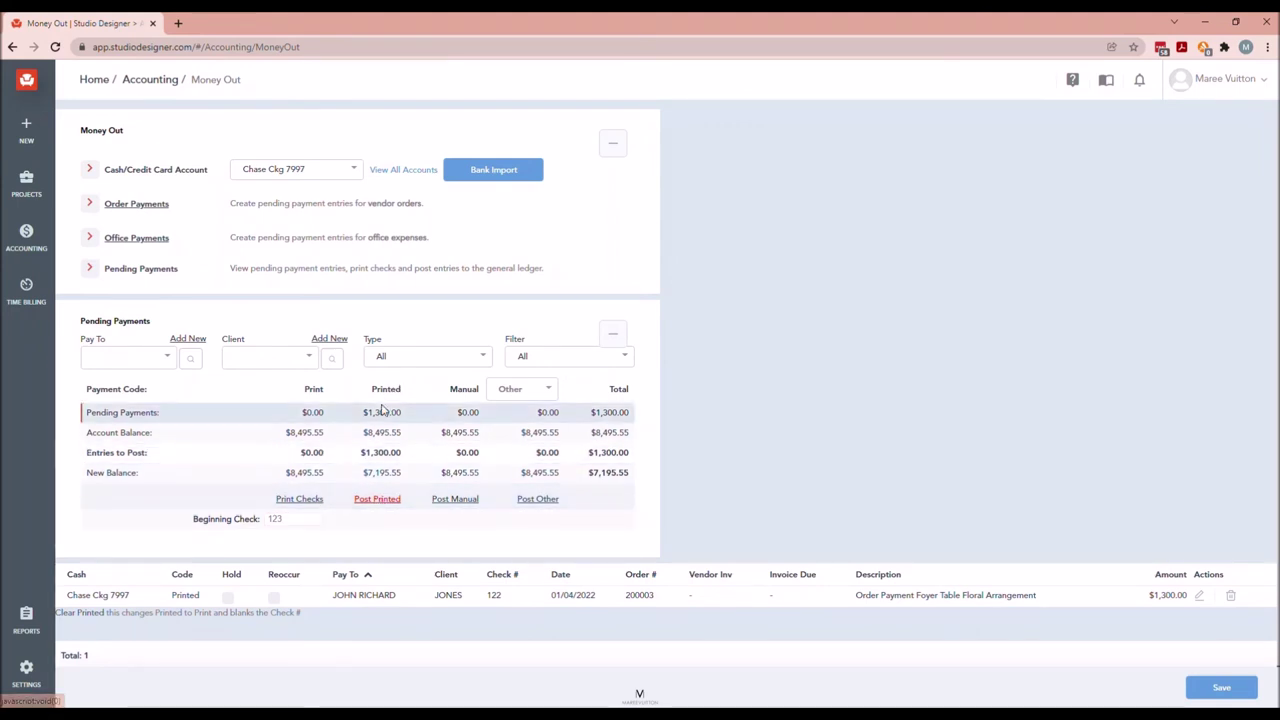
pyautogui.click(390, 501)
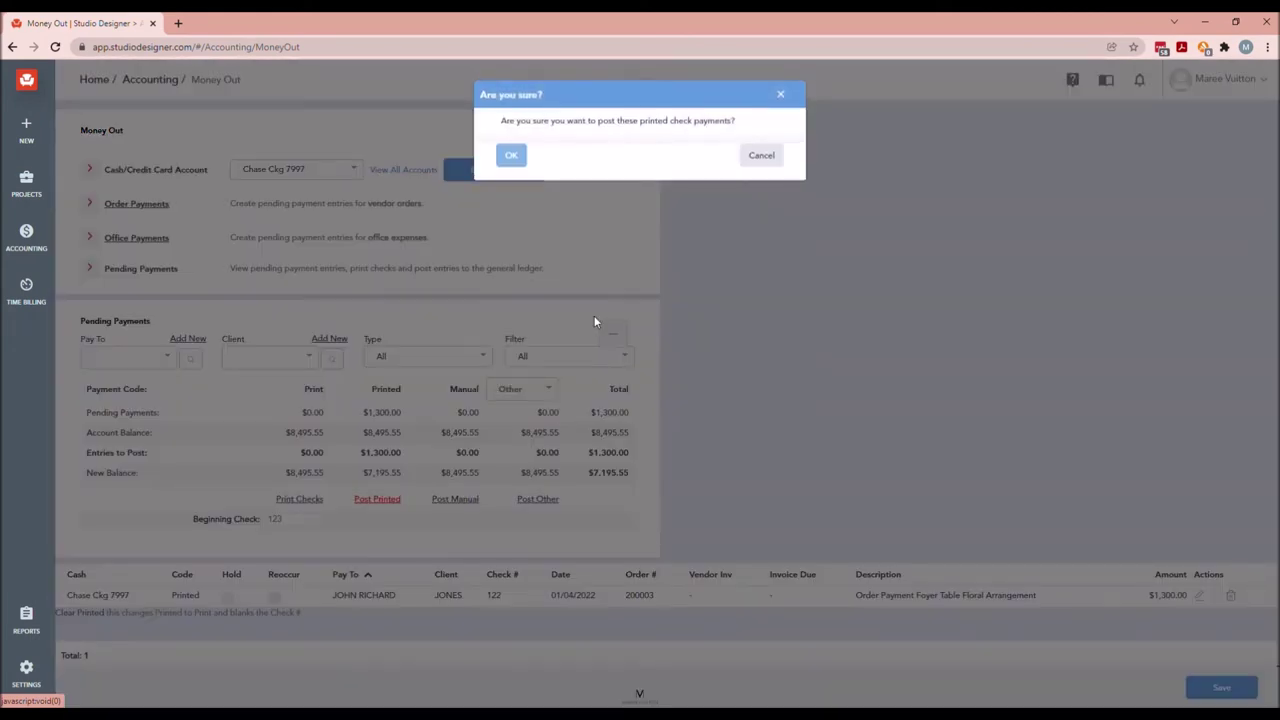
pyautogui.click(512, 156)
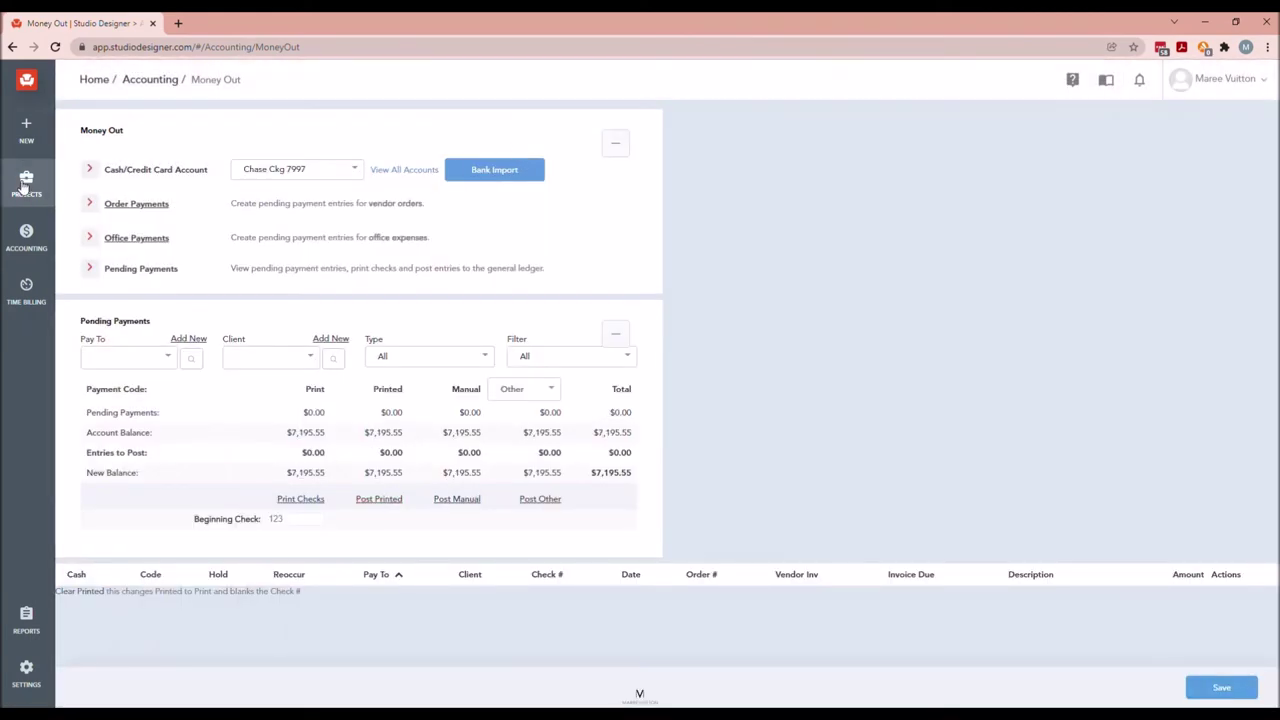
# Review the balances and payments of all purchase orders in the purchase orders list
pyautogui.click(26, 180)
pyautogui.click(115, 340)
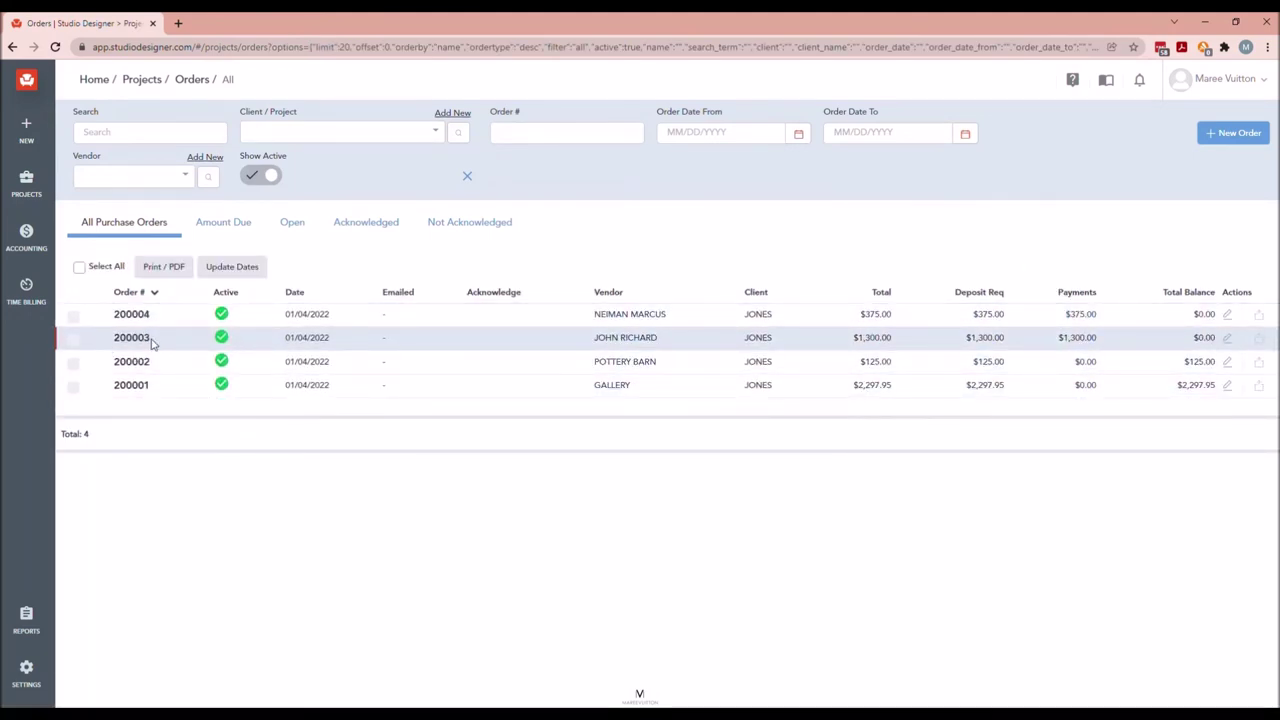
pyautogui.moveTo(48, 200)
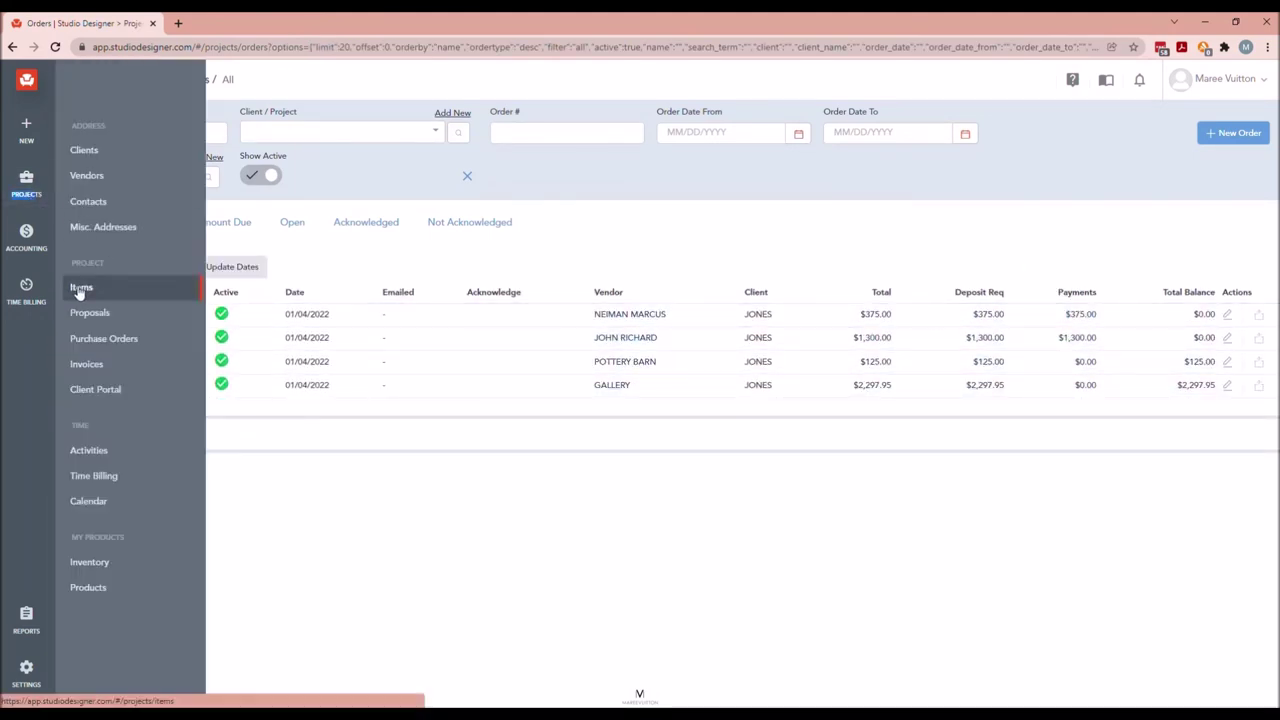
pyautogui.click(80, 288)
pyautogui.click(1142, 165)
pyautogui.scroll(-2, 1194, 249)
pyautogui.click(1158, 190)
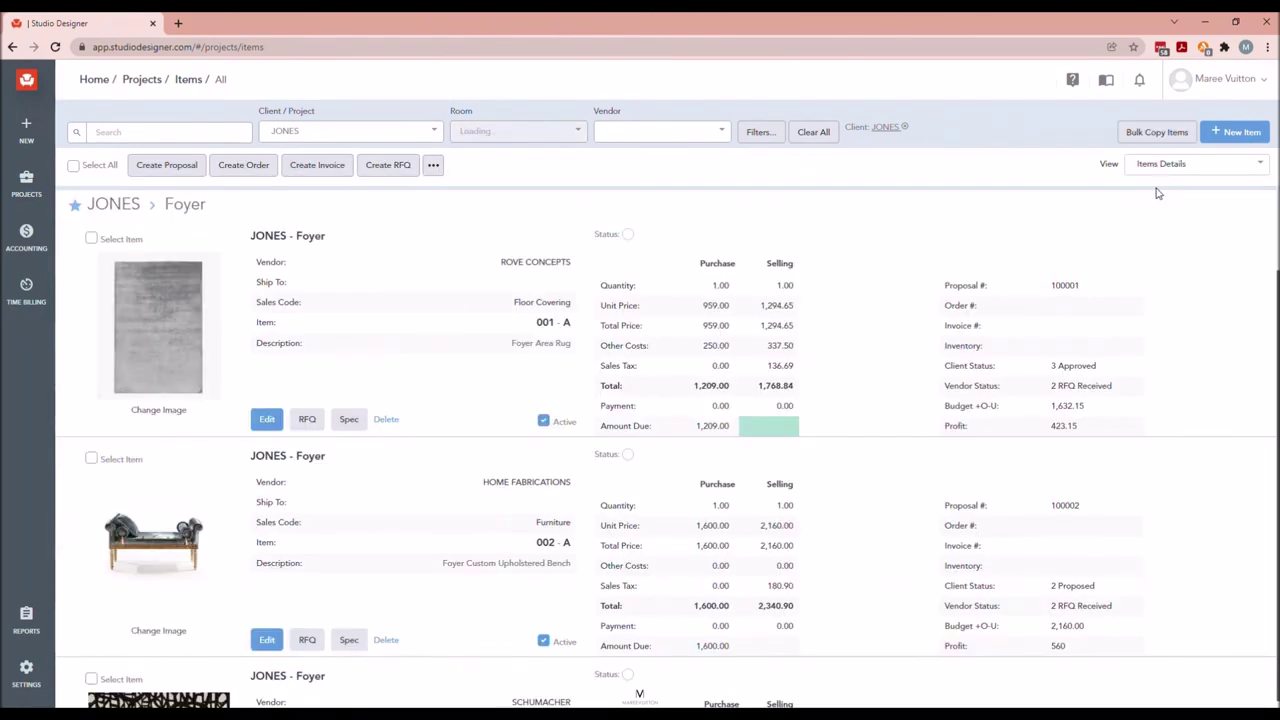
pyautogui.click(642, 136)
pyautogui.click(645, 221)
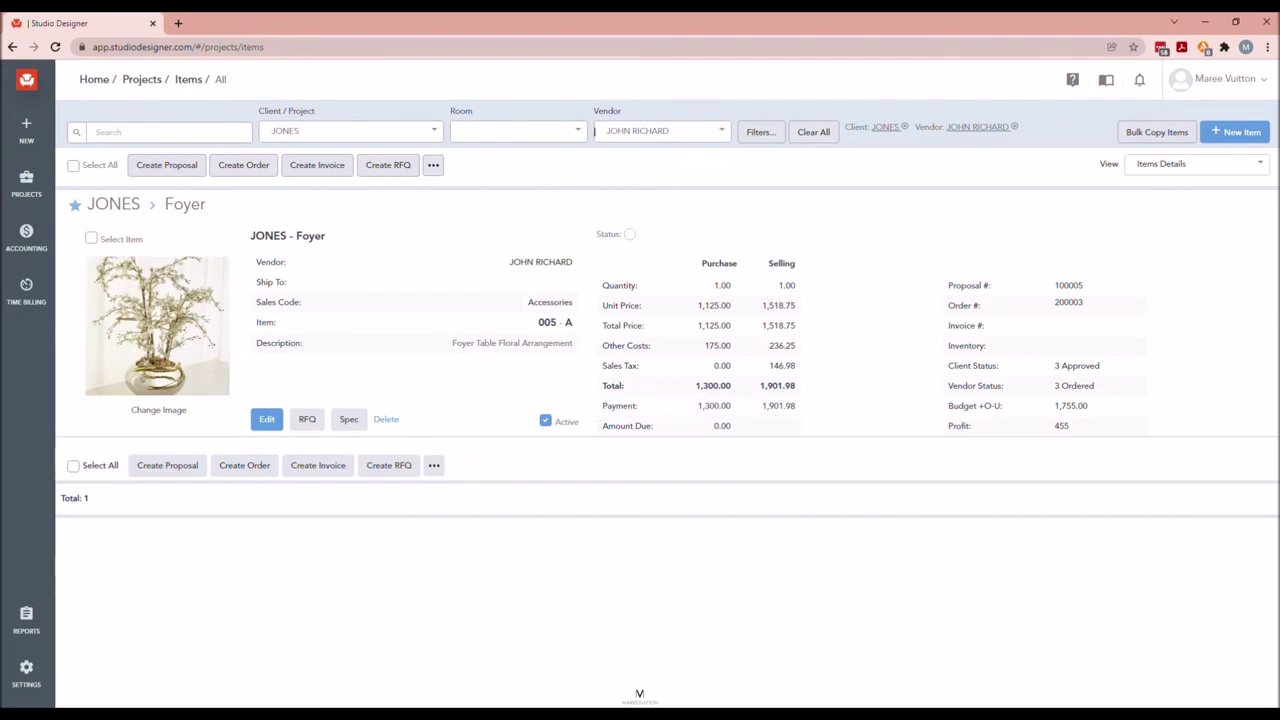
# Generate the legacy 01 Balance Sheet report as a PDF with Include Zero set to No, and enlarge it
pyautogui.click(27, 617)
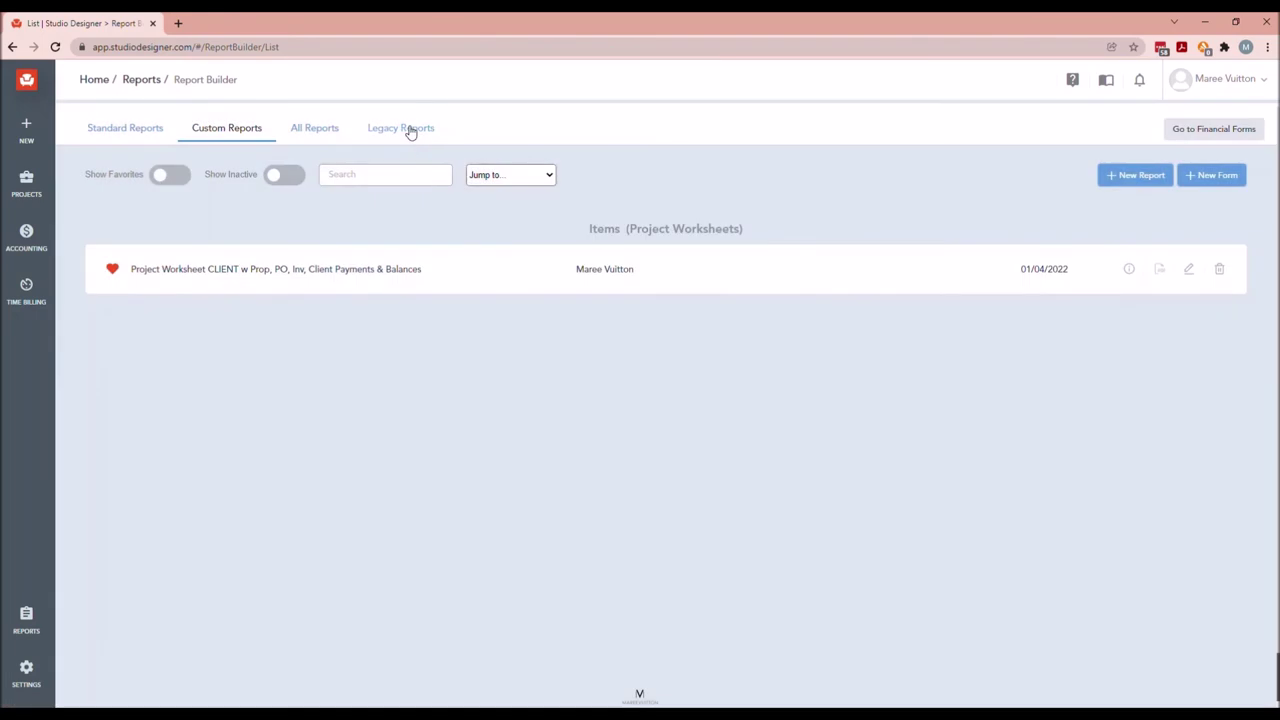
pyautogui.click(410, 130)
pyautogui.click(622, 225)
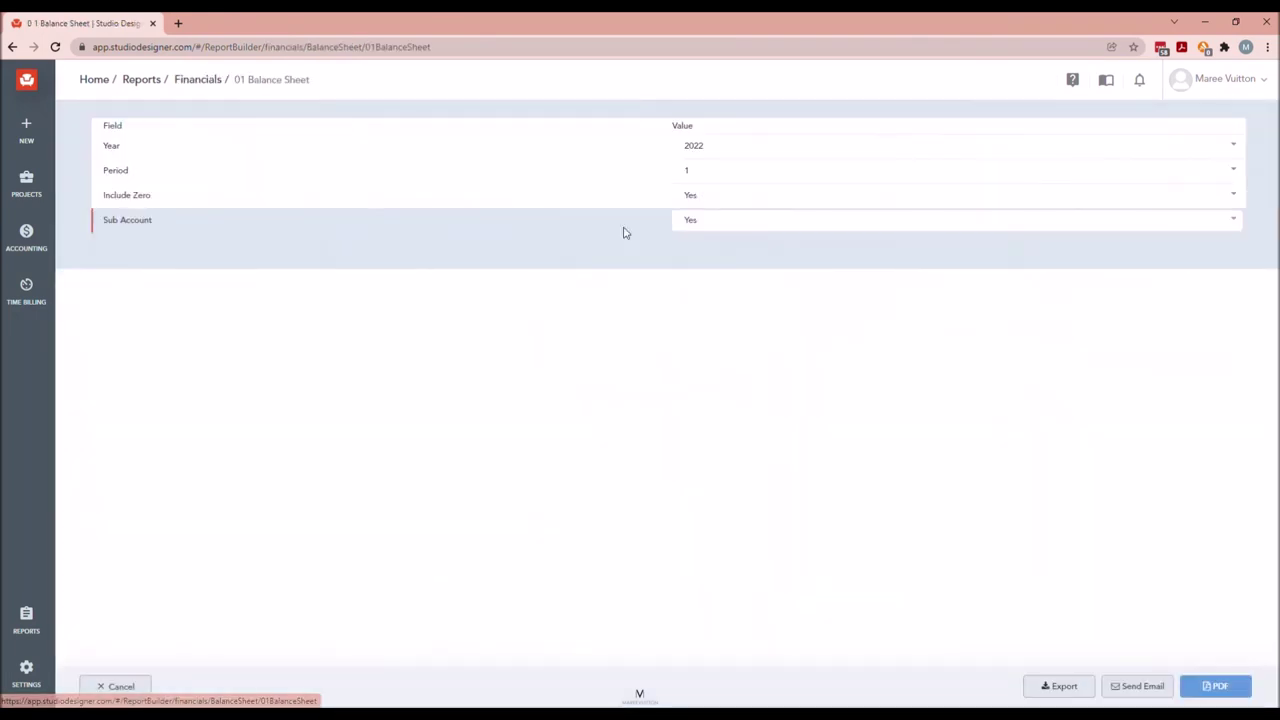
pyautogui.click(746, 195)
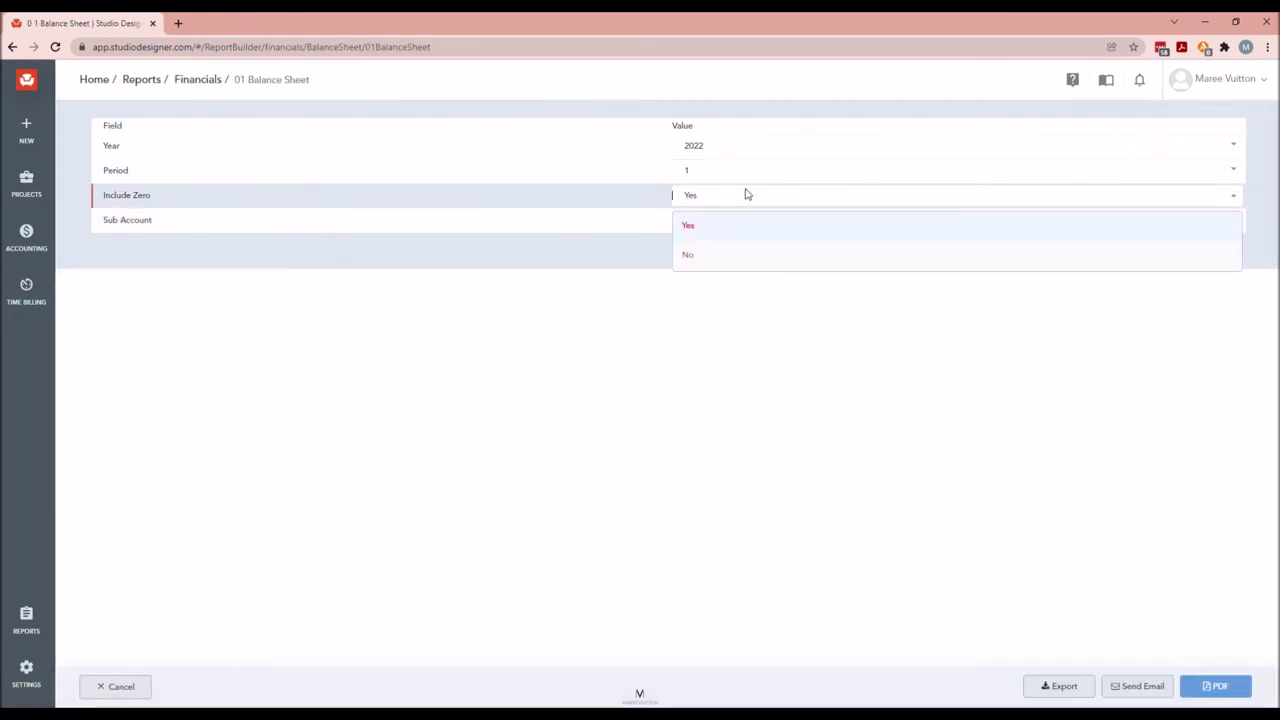
pyautogui.click(722, 268)
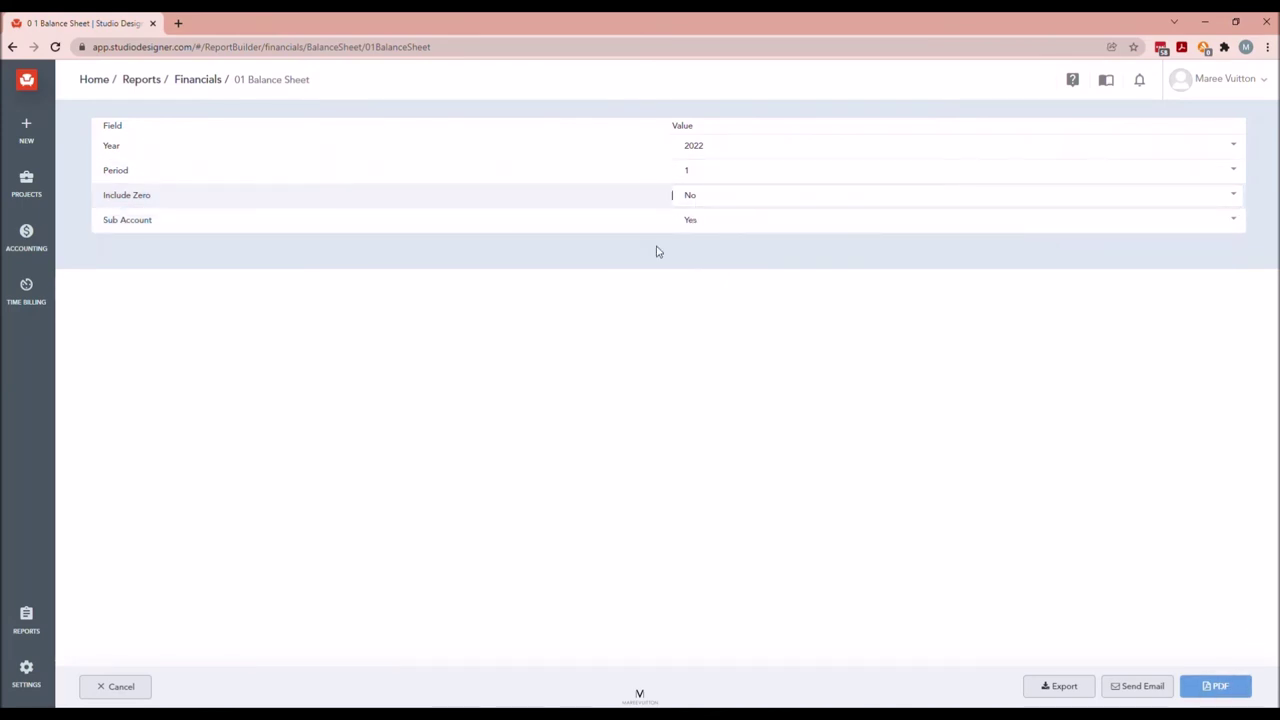
pyautogui.click(1216, 686)
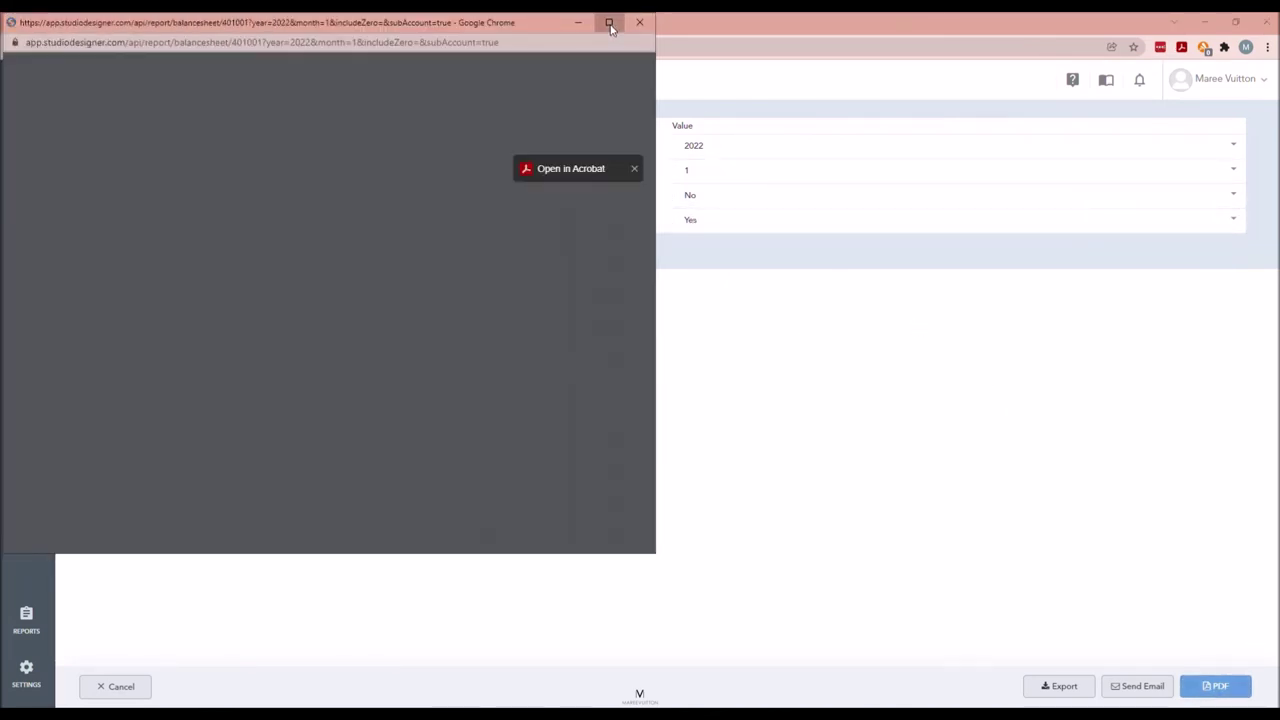
pyautogui.click(608, 22)
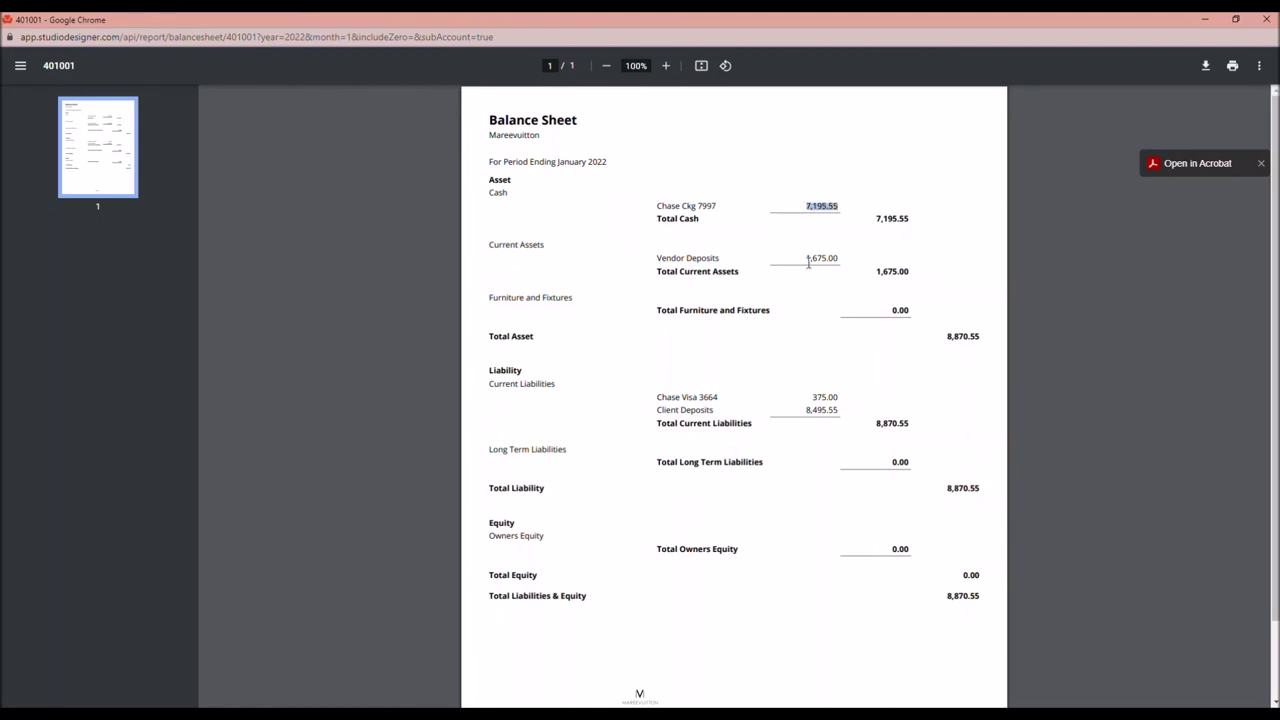
# Examine the vendor deposits and client deposits amounts on the balance sheet, and leave the report
pyautogui.moveTo(805, 258); pyautogui.dragTo(854, 260)
pyautogui.moveTo(801, 411); pyautogui.dragTo(840, 410)
pyautogui.click(1266, 19)
pyautogui.click(115, 686)
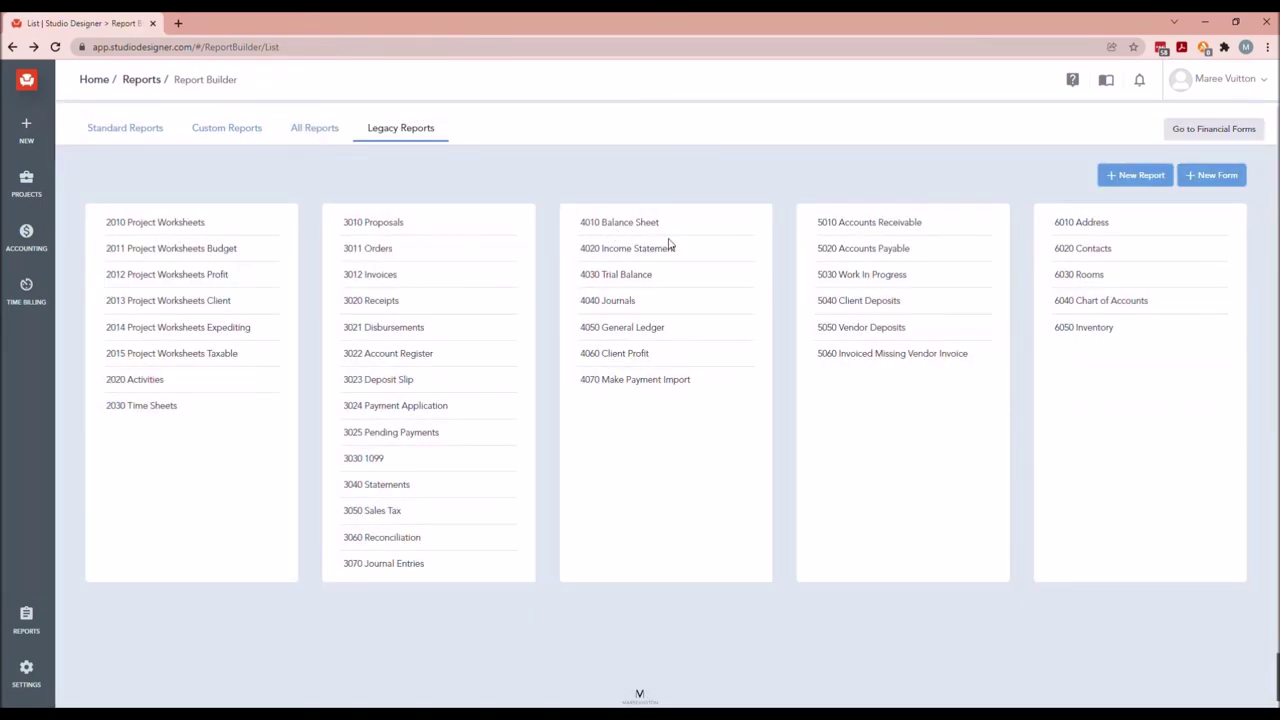
# Generate the 02 Income Statement Current Year report as a PDF with Include Zero set to No, review it, and leave the report
pyautogui.click(650, 250)
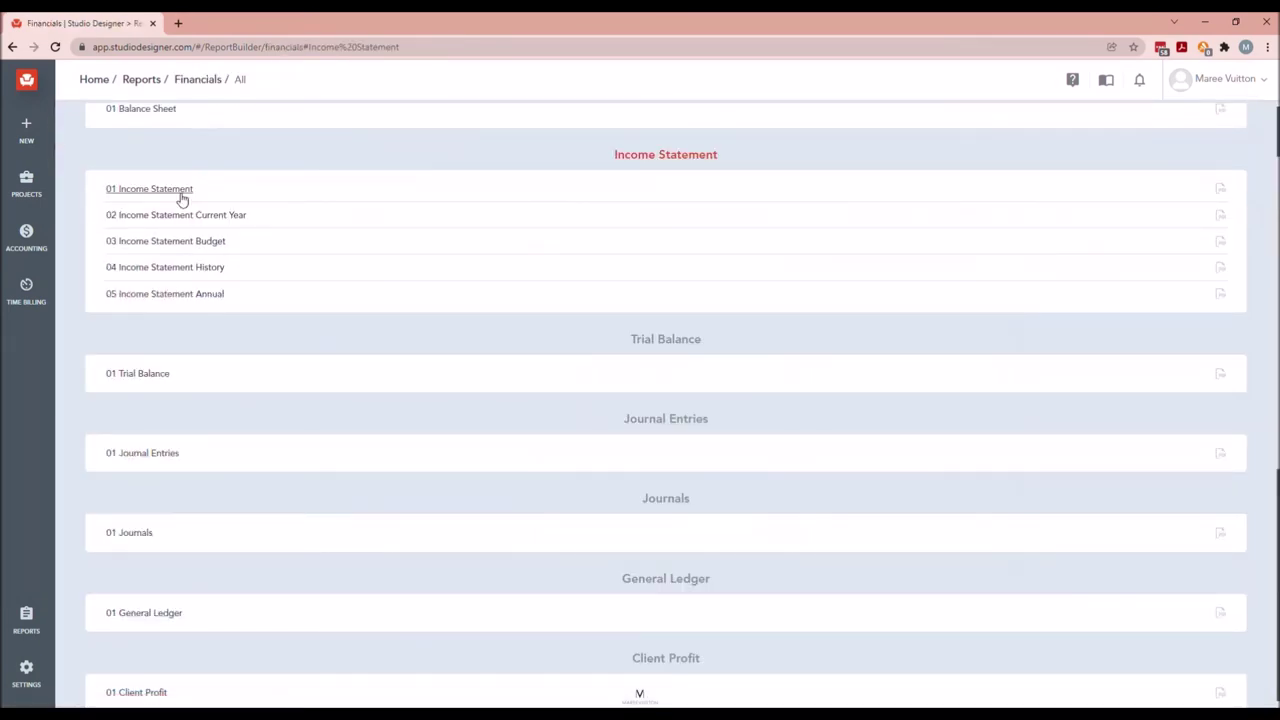
pyautogui.click(203, 217)
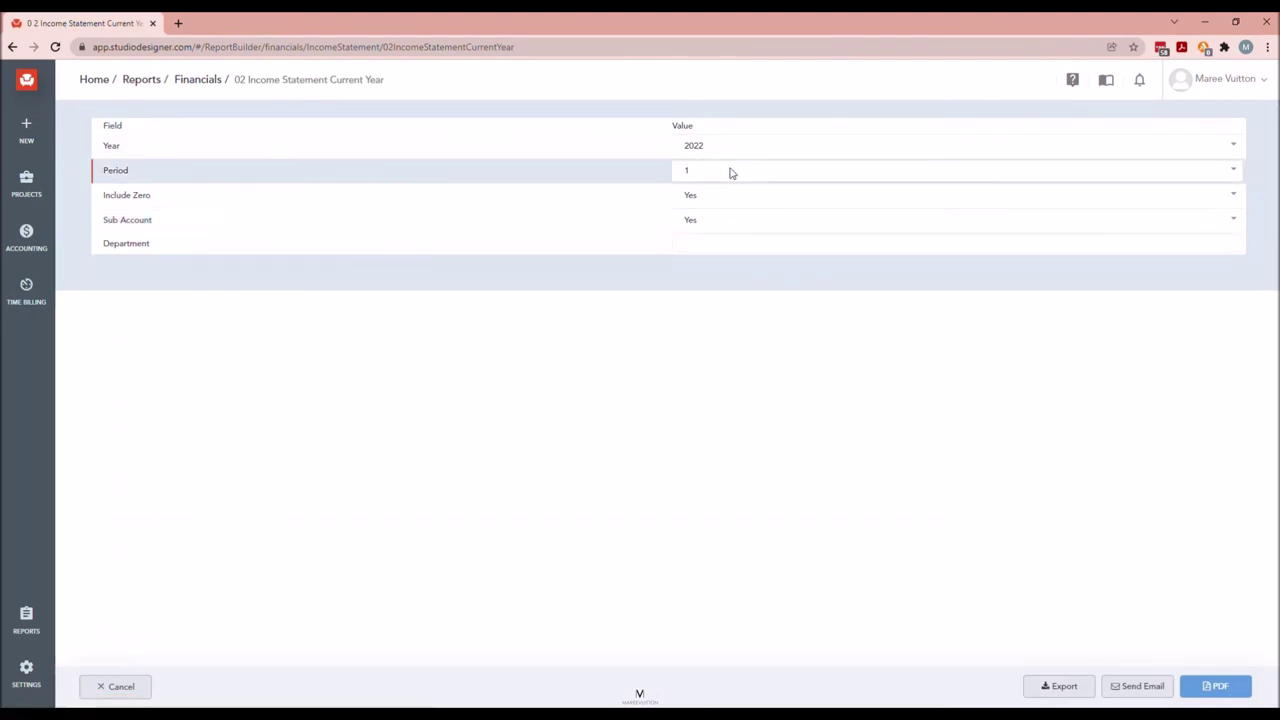
pyautogui.click(729, 198)
pyautogui.click(708, 266)
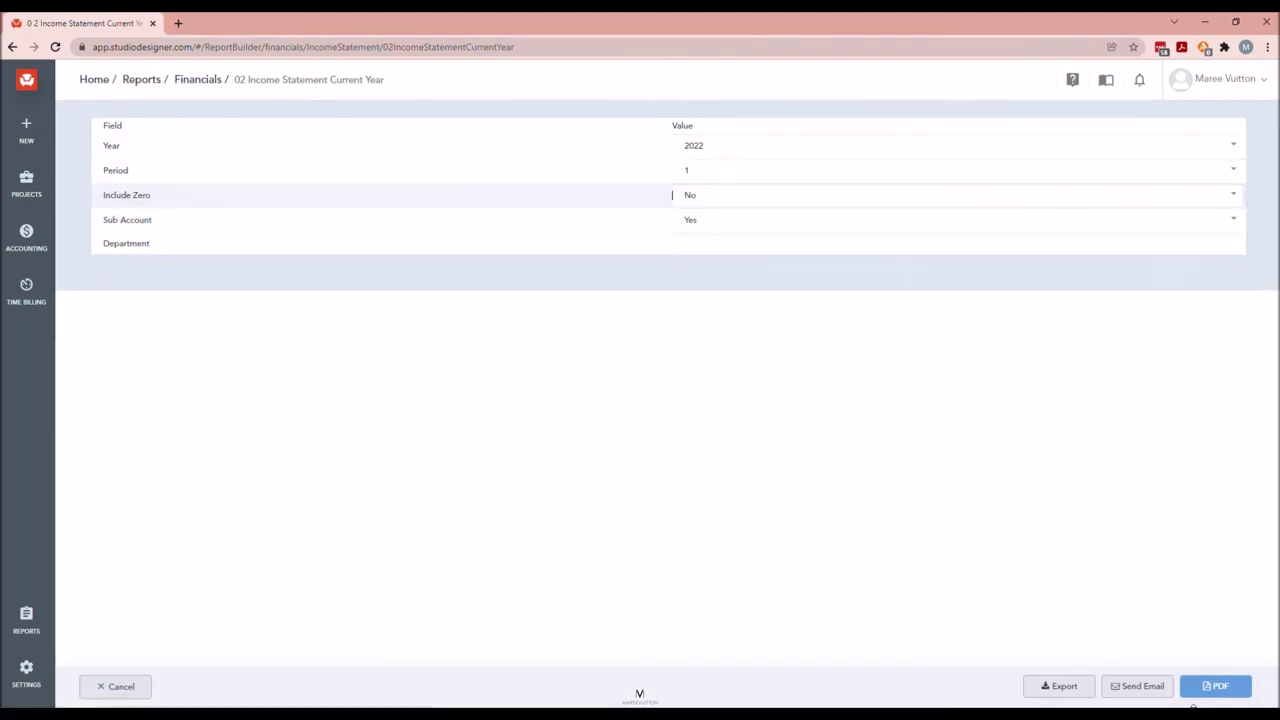
pyautogui.click(1215, 686)
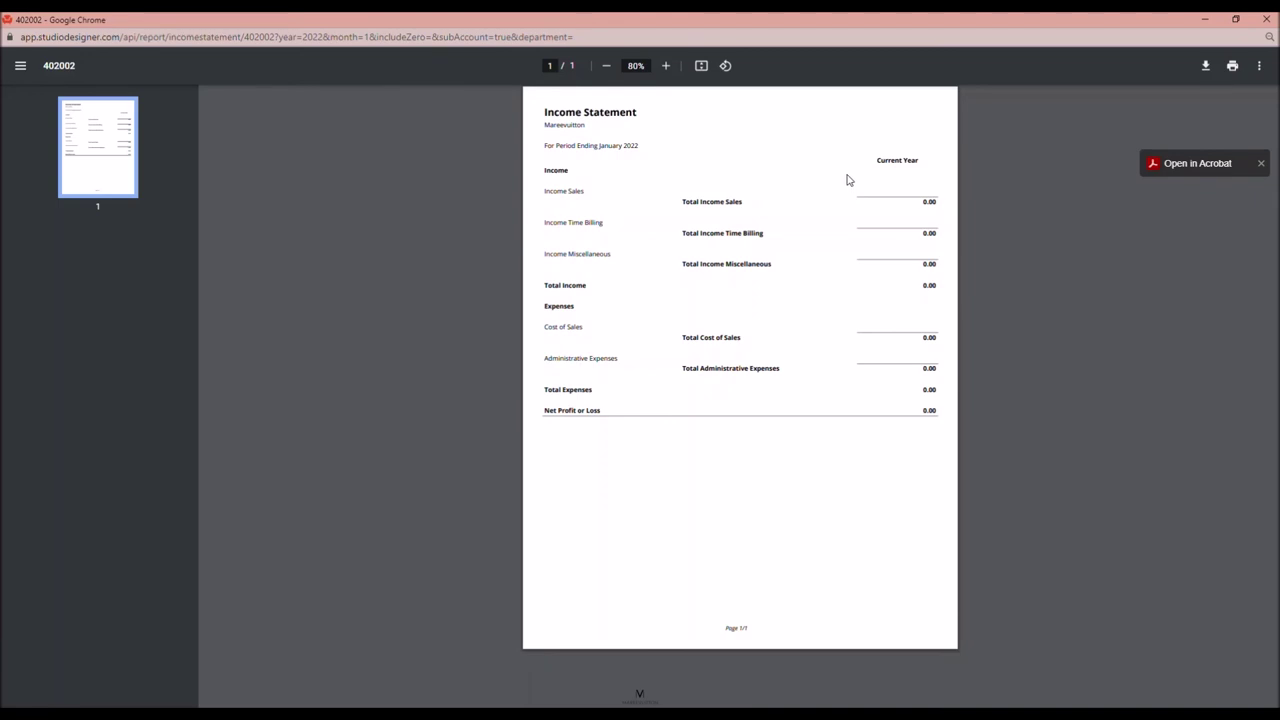
pyautogui.click(1266, 19)
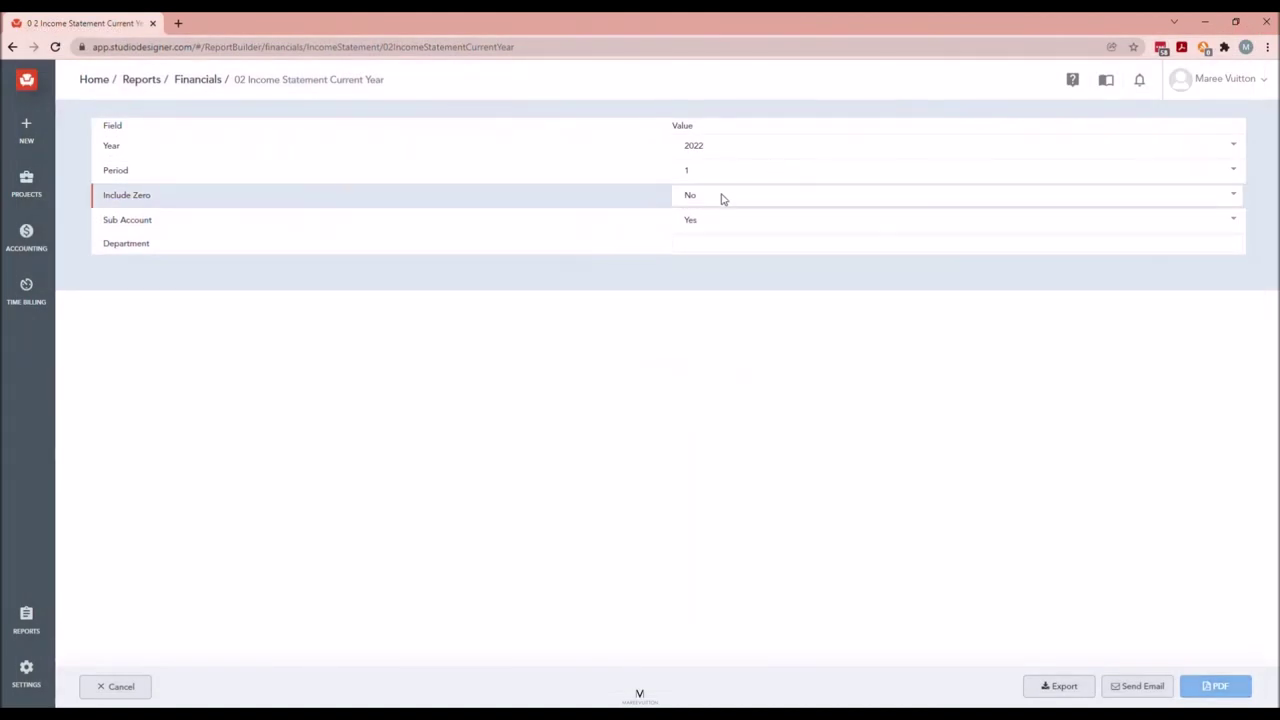
pyautogui.click(114, 686)
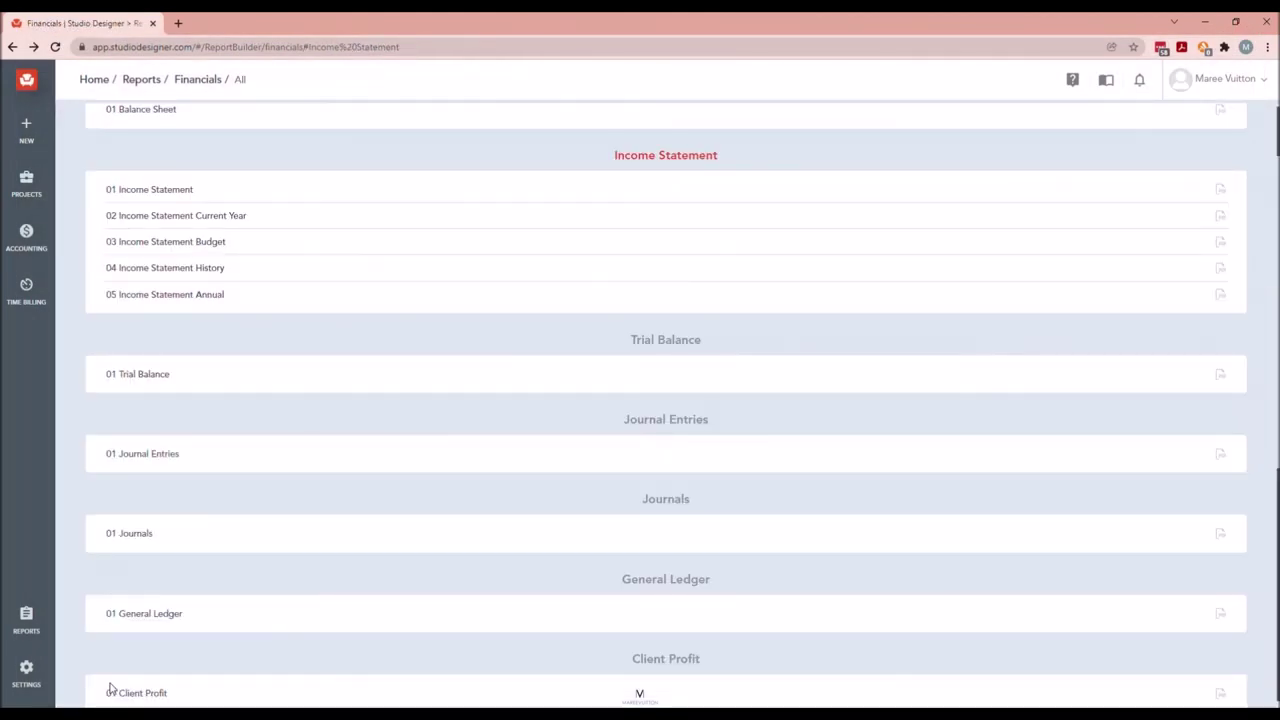
# Return to the project items and remove the JOHN RICHARD vendor filter so that all JONES items are listed
pyautogui.click(48, 185)
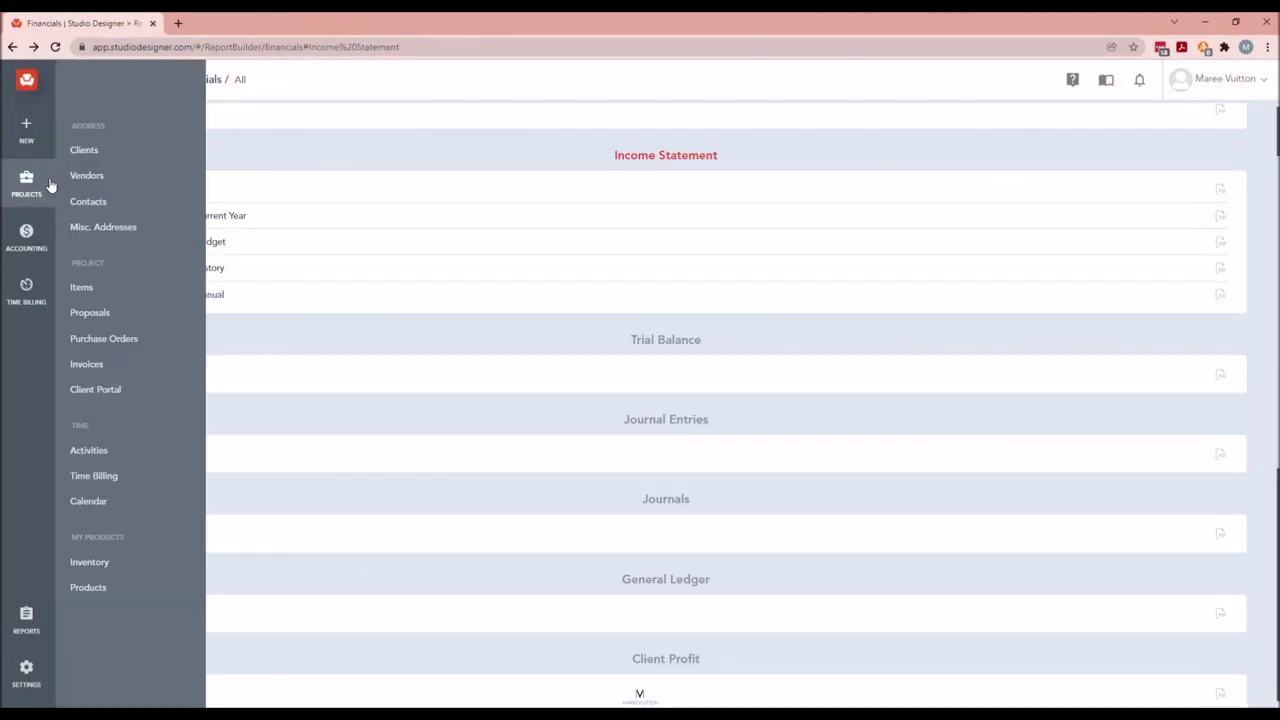
pyautogui.click(82, 288)
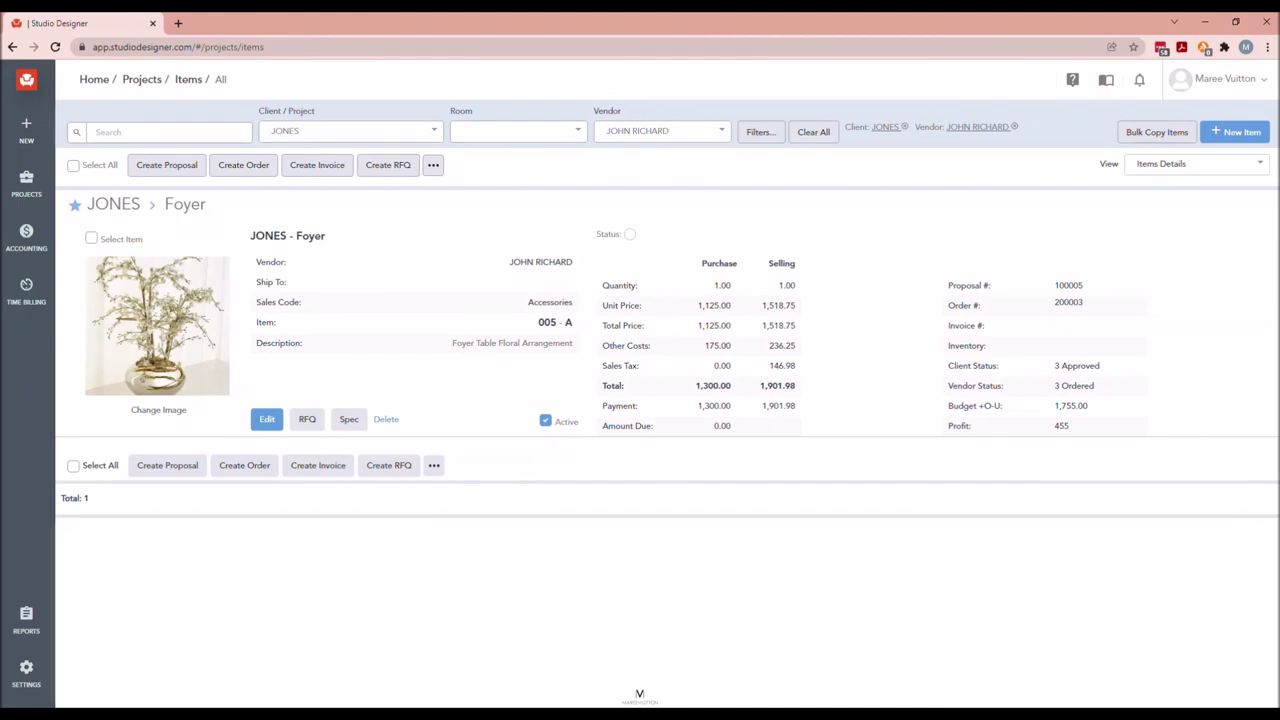
pyautogui.click(1014, 127)
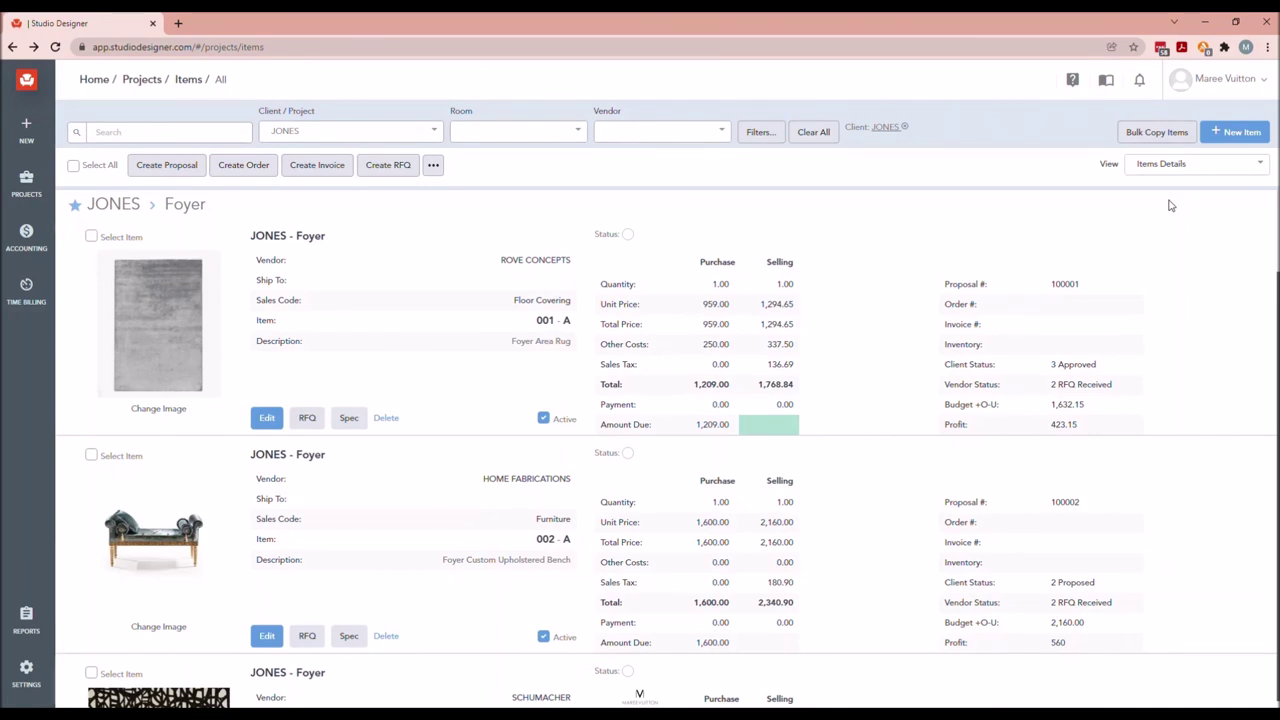
pyautogui.moveTo(26, 185)
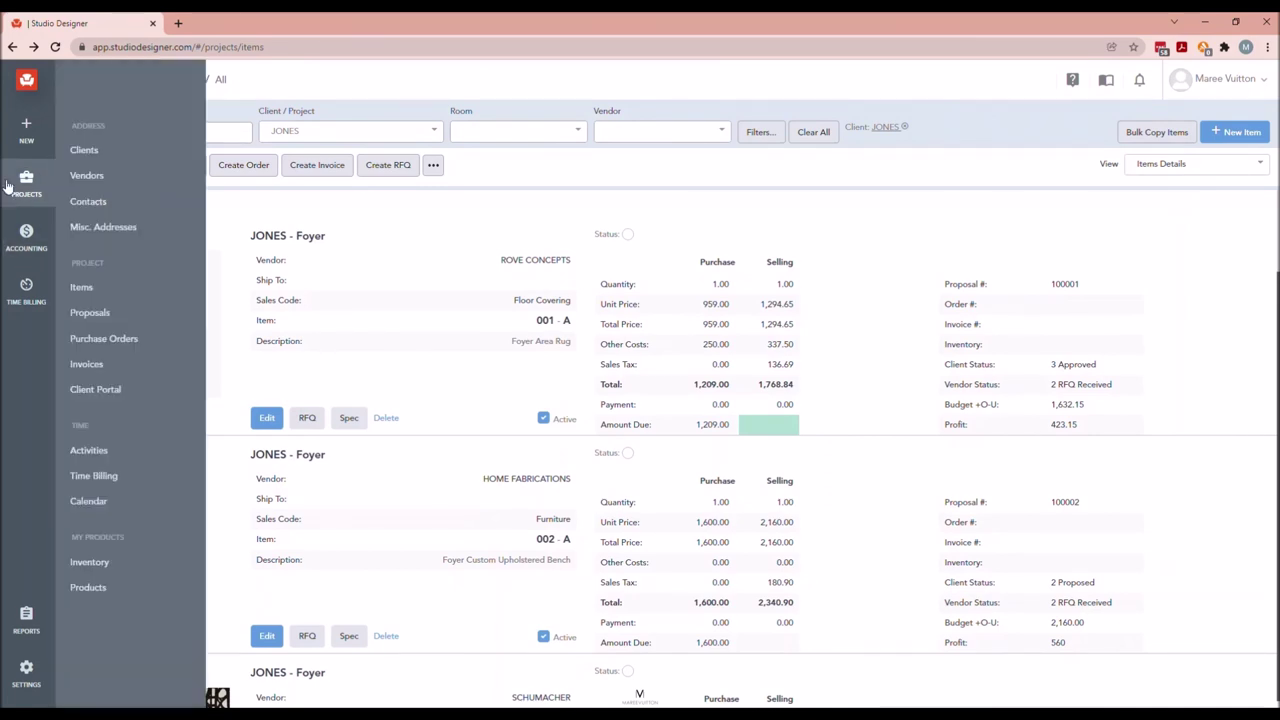
pyautogui.click(155, 287)
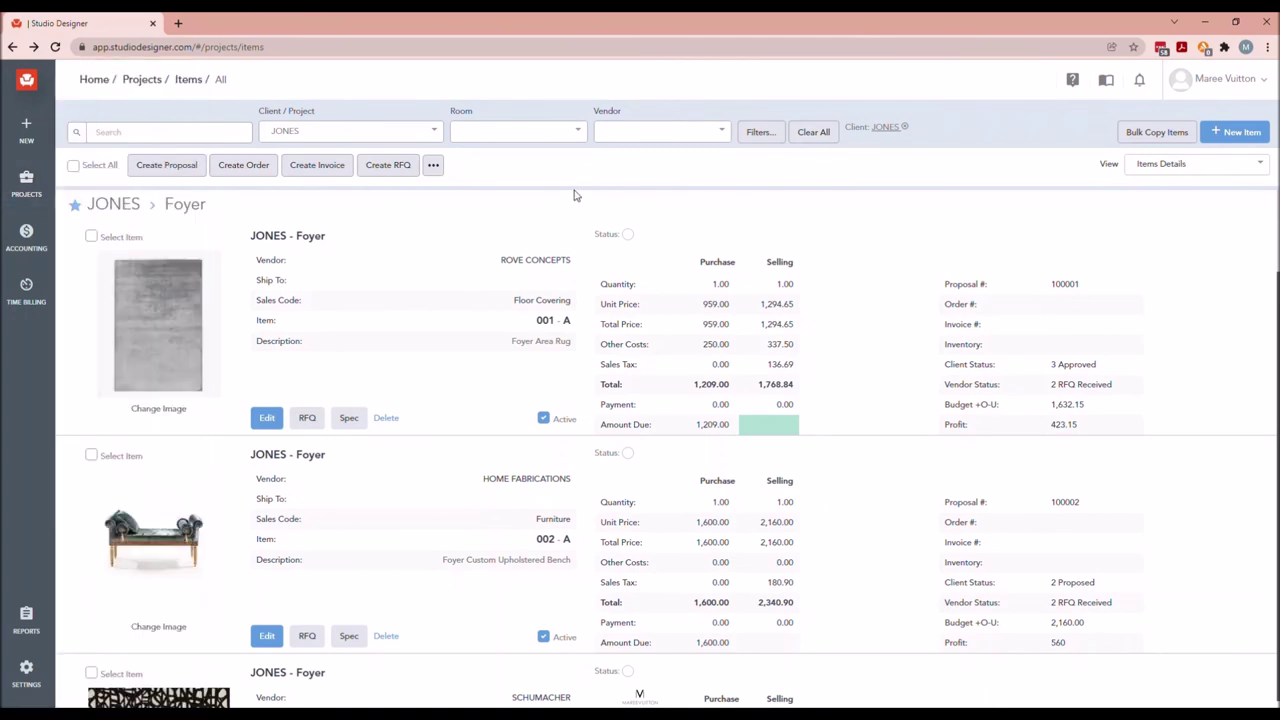
# Browse the JONES items in the Items List, Client Status and Vendor Status views
pyautogui.click(1192, 173)
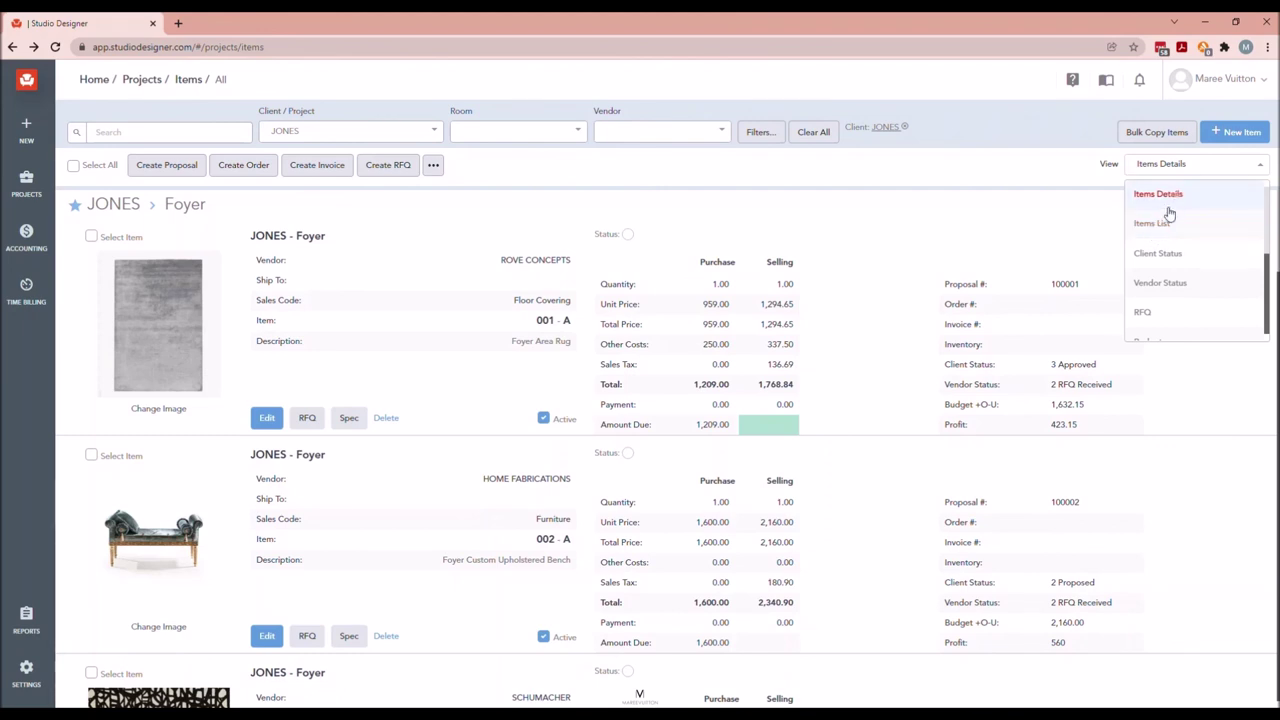
pyautogui.click(1160, 225)
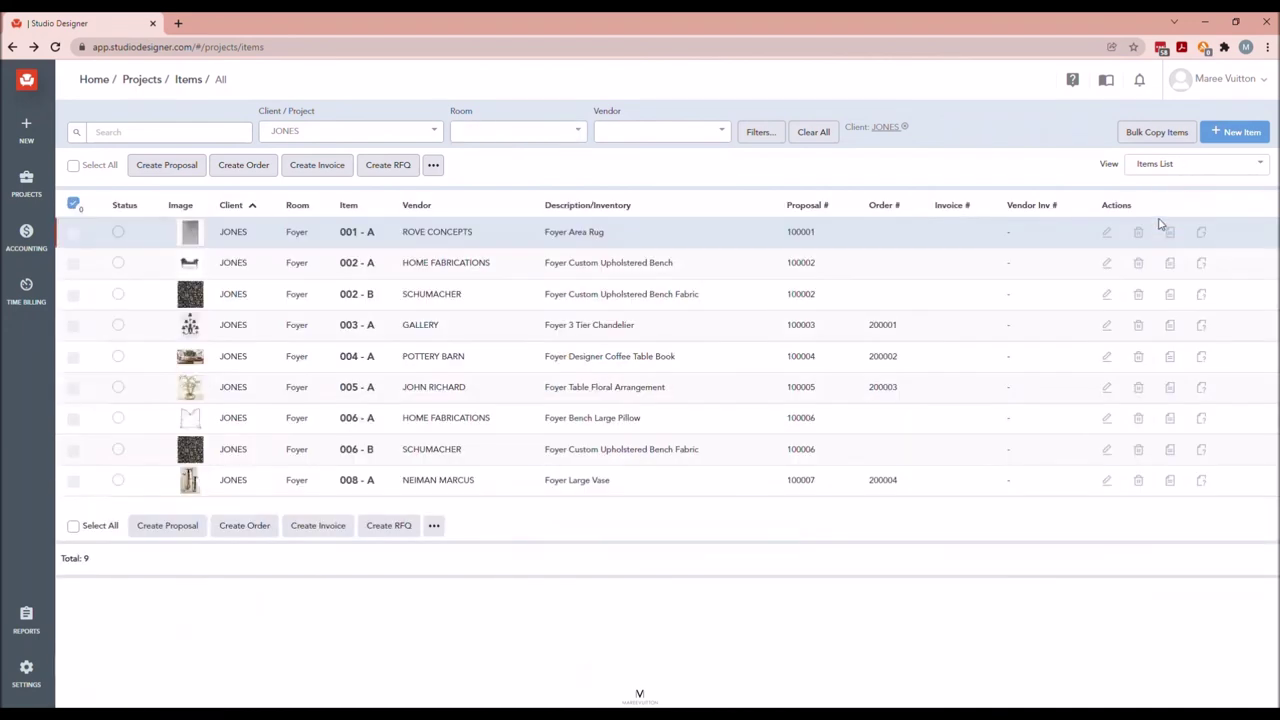
pyautogui.click(1205, 170)
pyautogui.click(1160, 253)
pyautogui.click(1176, 168)
pyautogui.click(1162, 283)
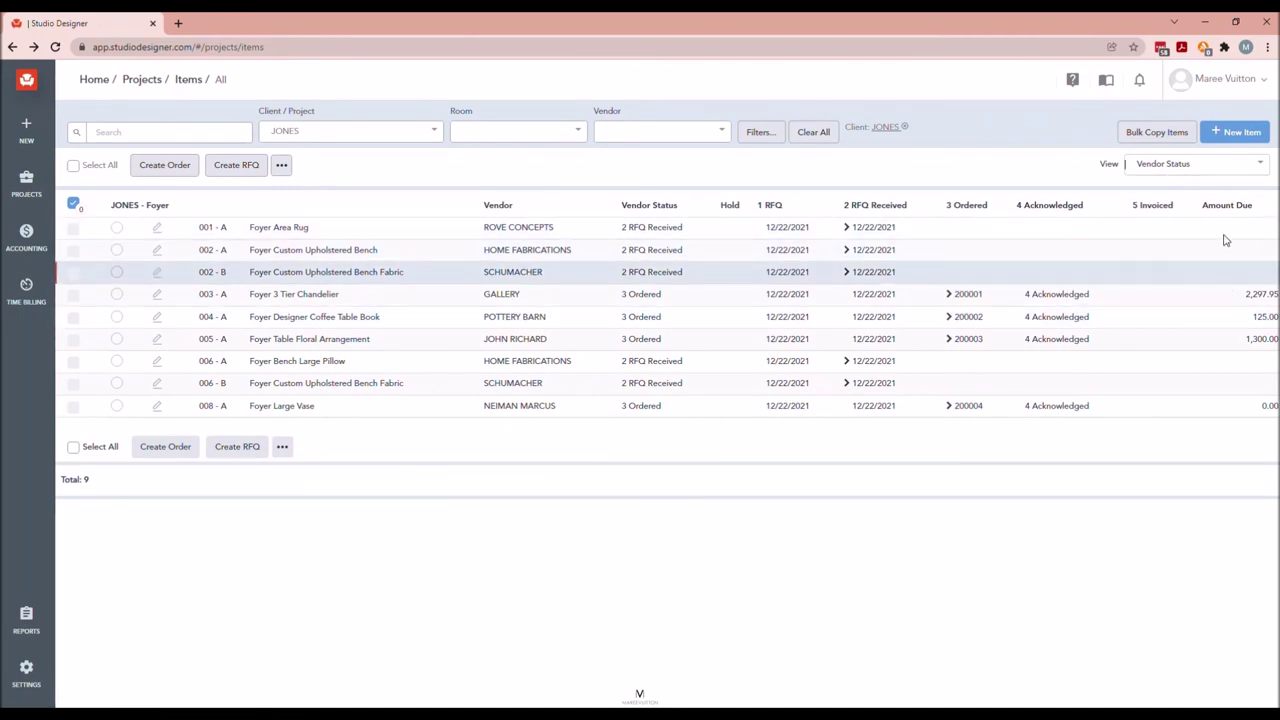
# Browse the JONES items in the RFQ, Budget, Profit and Dates views
pyautogui.click(1195, 168)
pyautogui.scroll(-1, 1165, 240)
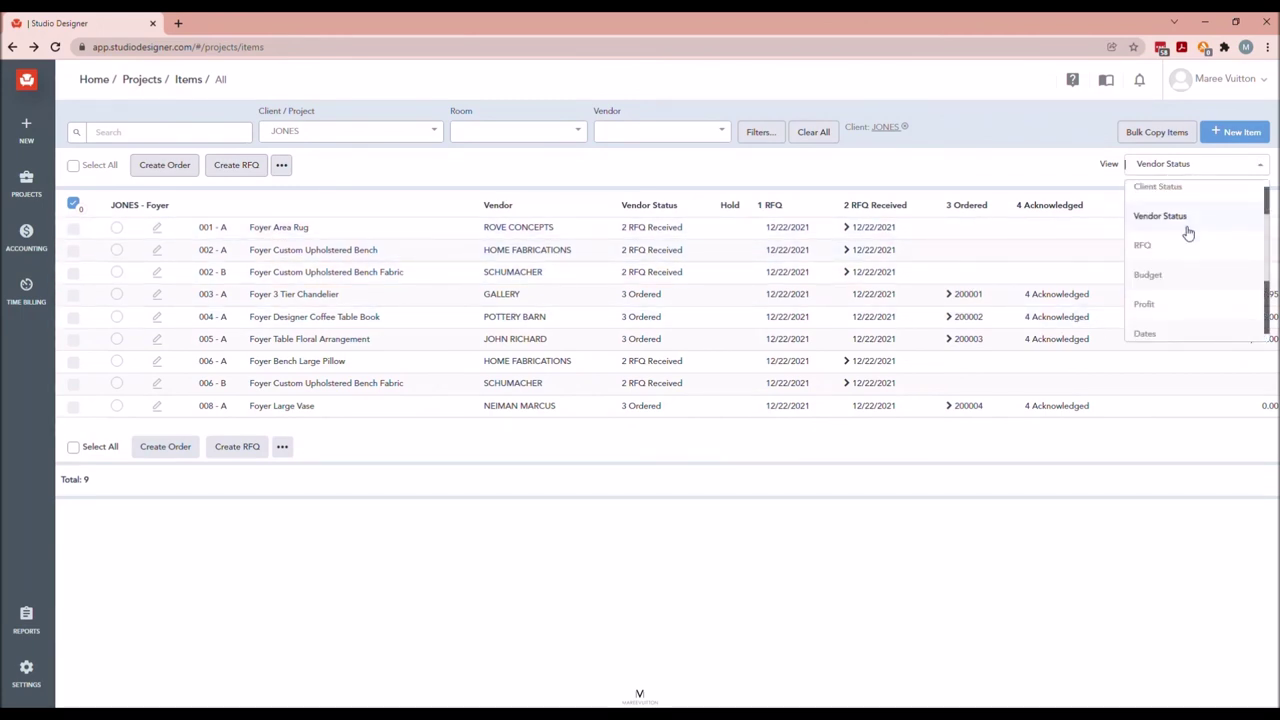
pyautogui.click(1145, 246)
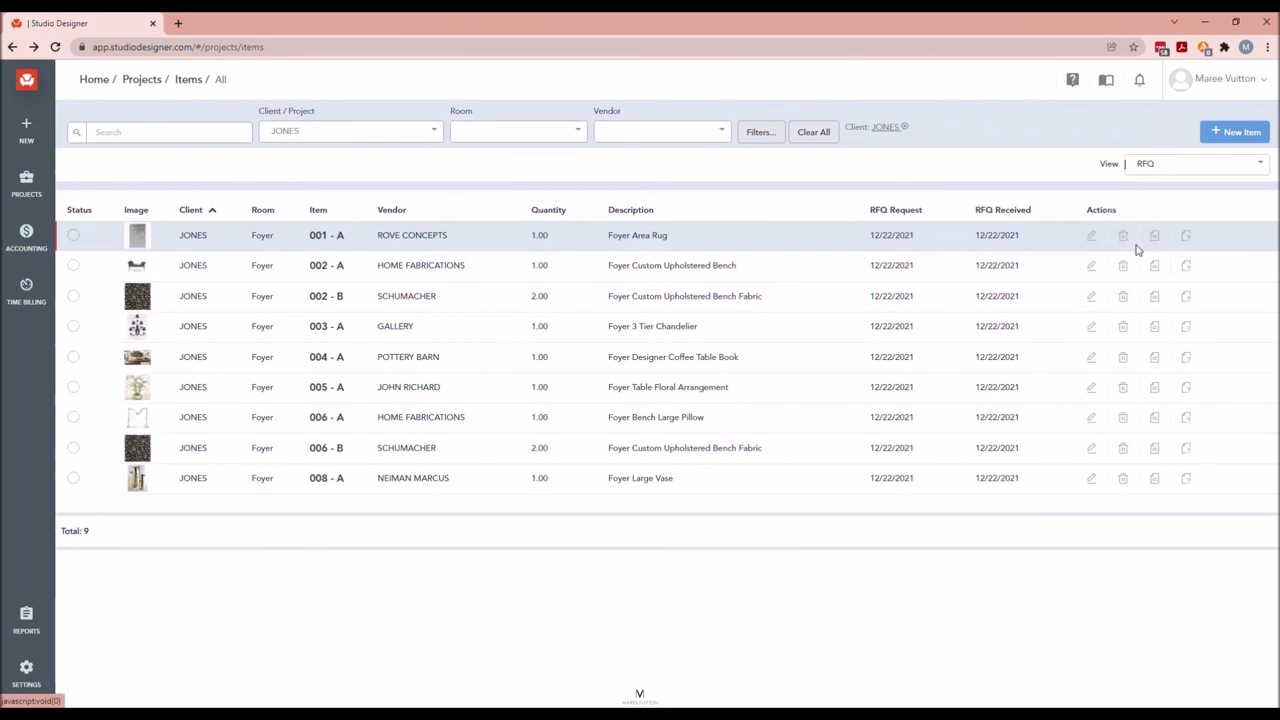
pyautogui.click(1183, 170)
pyautogui.scroll(-1, 1175, 283)
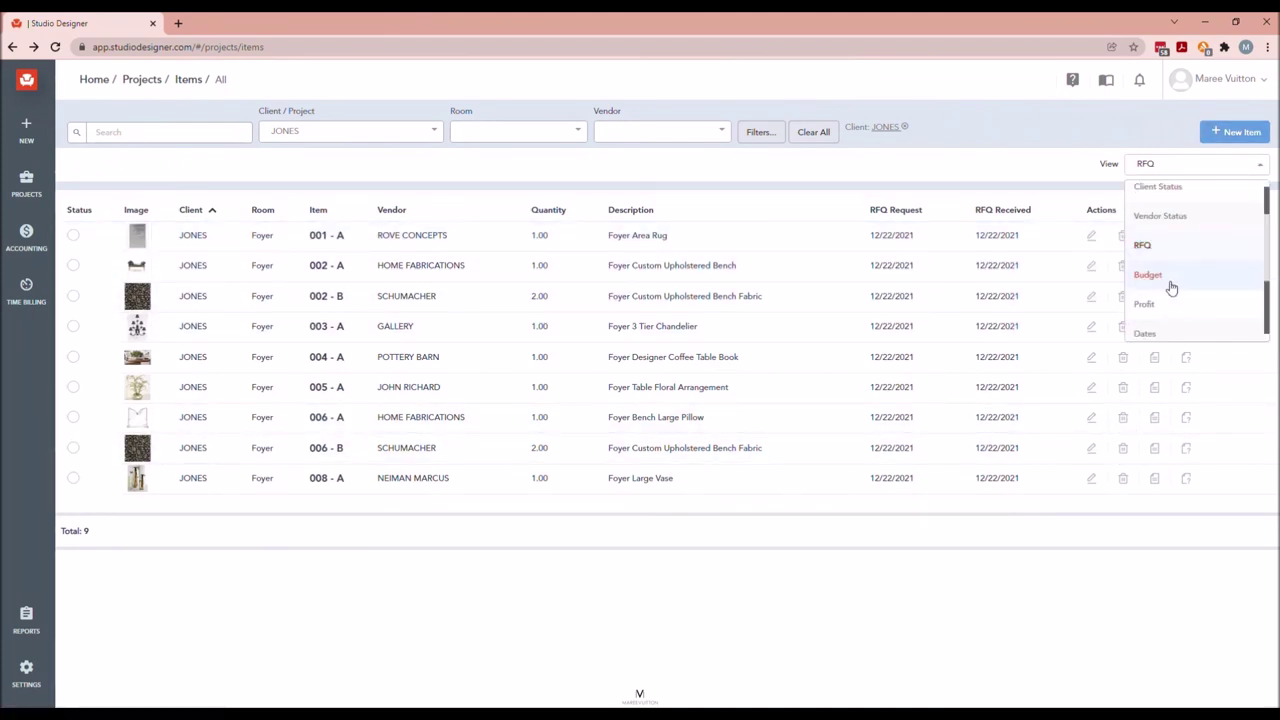
pyautogui.click(1169, 285)
pyautogui.click(1205, 166)
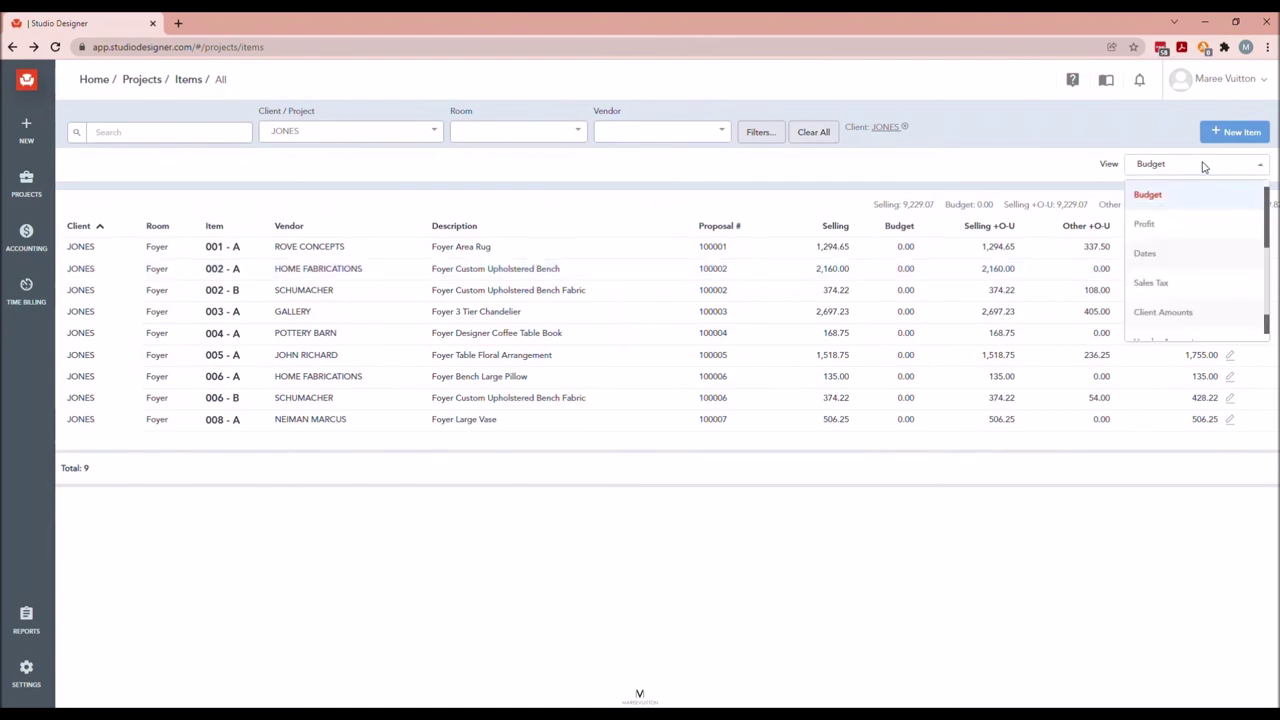
pyautogui.click(1152, 228)
pyautogui.click(1195, 168)
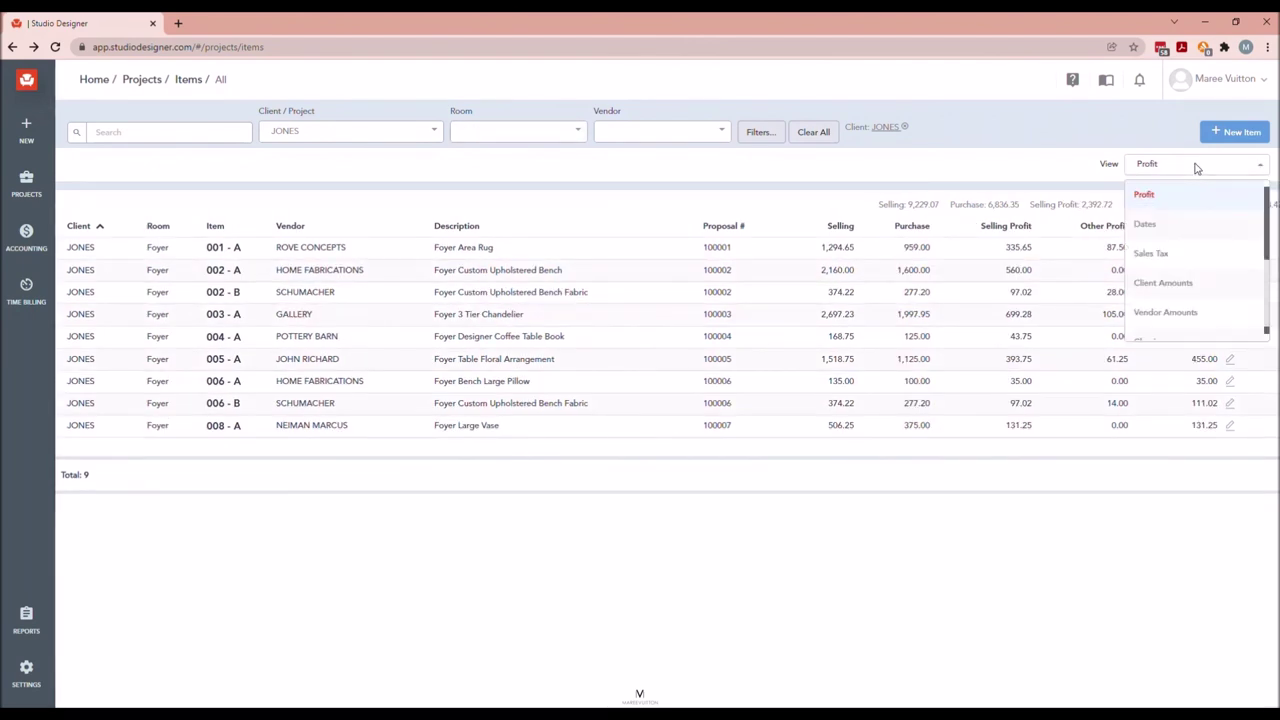
pyautogui.click(1168, 228)
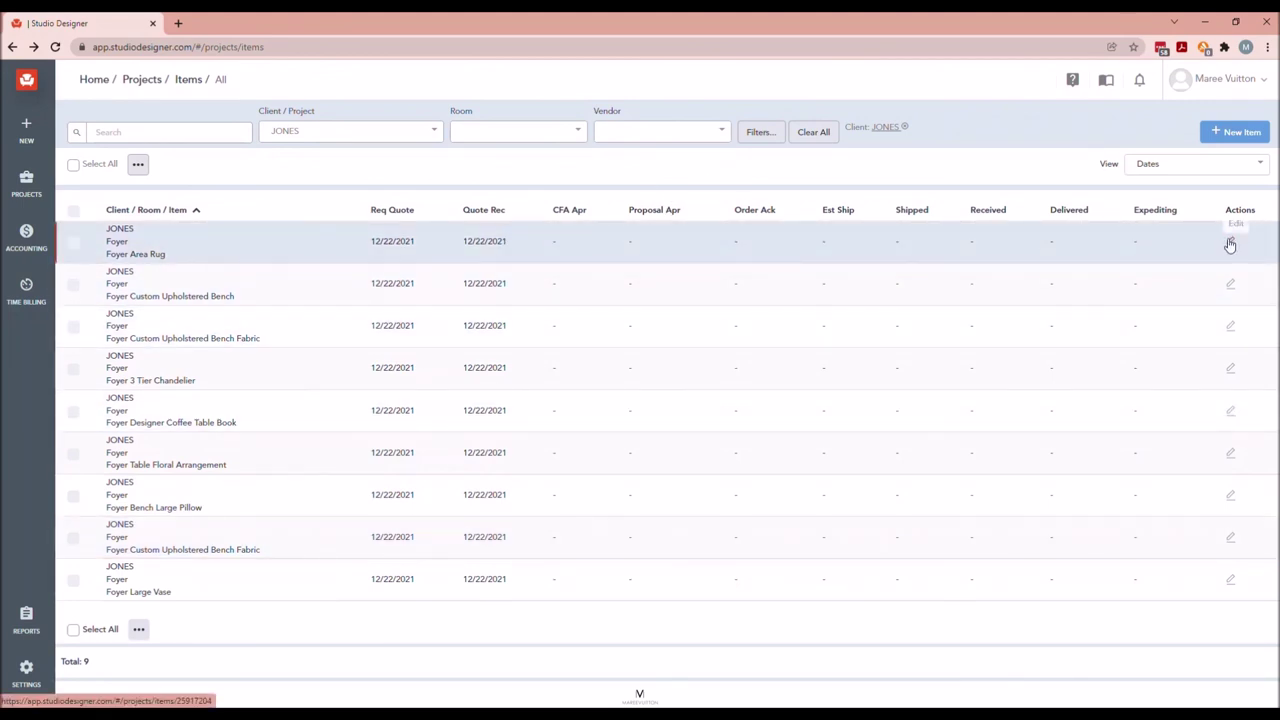
# Switch the items back to the Items Details view and open the Foyer Area Rug's codes and dates for editing
pyautogui.click(1213, 176)
pyautogui.scroll(2, 1186, 223)
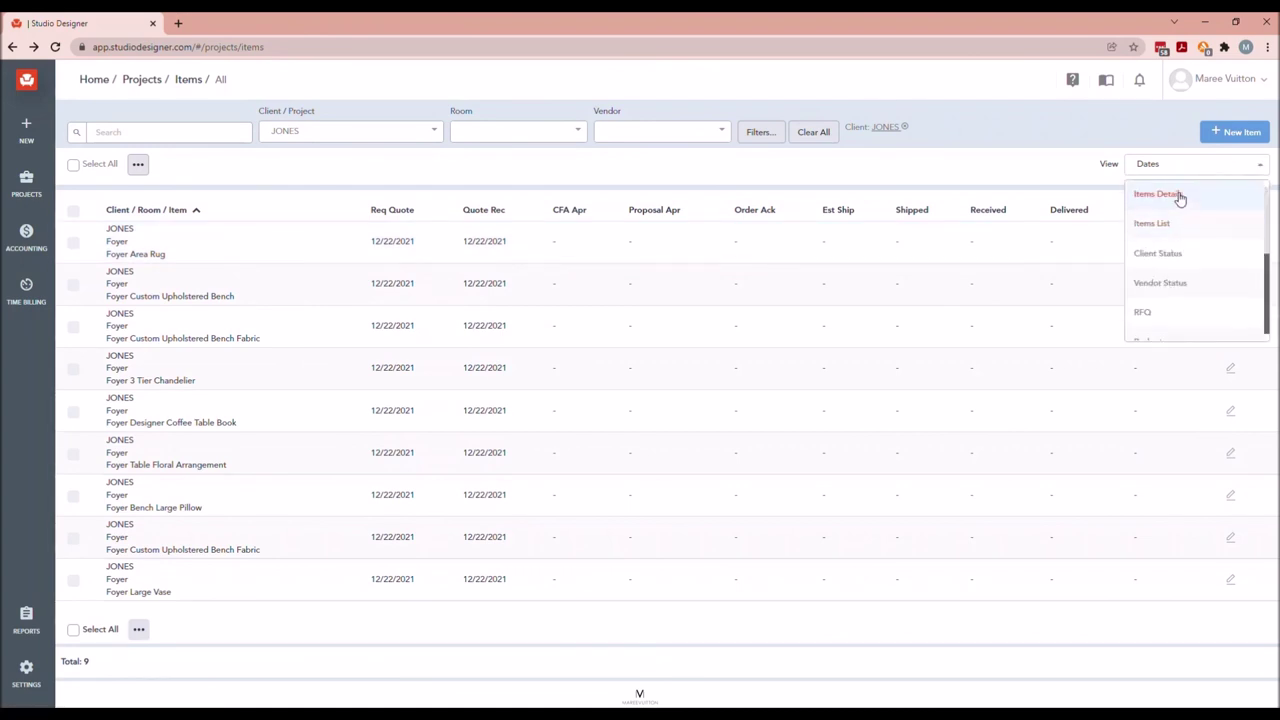
pyautogui.click(1166, 194)
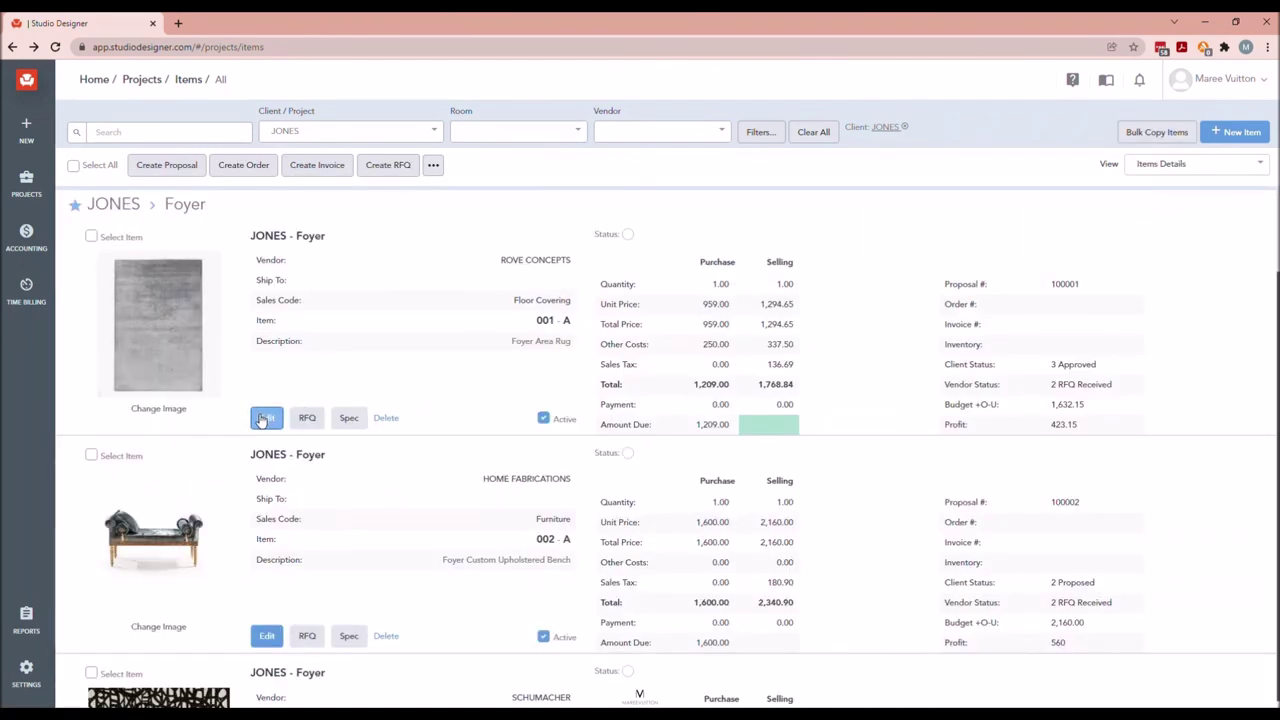
pyautogui.click(262, 418)
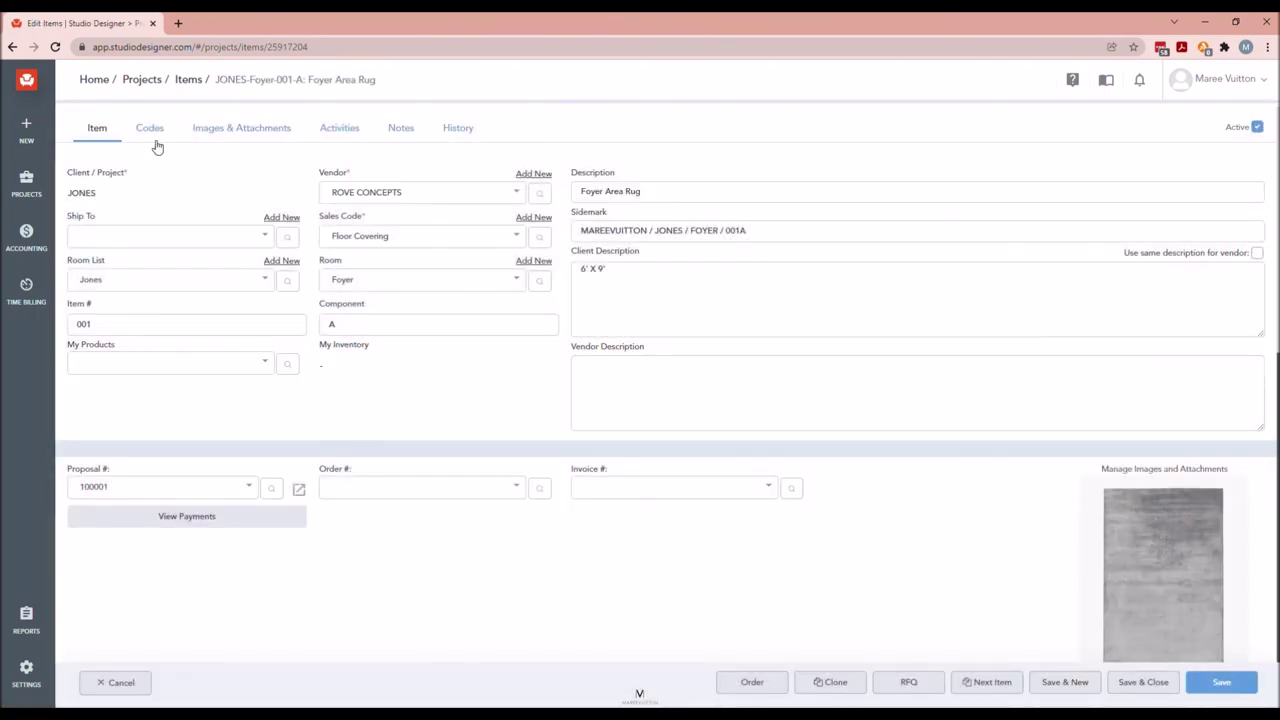
pyautogui.click(151, 128)
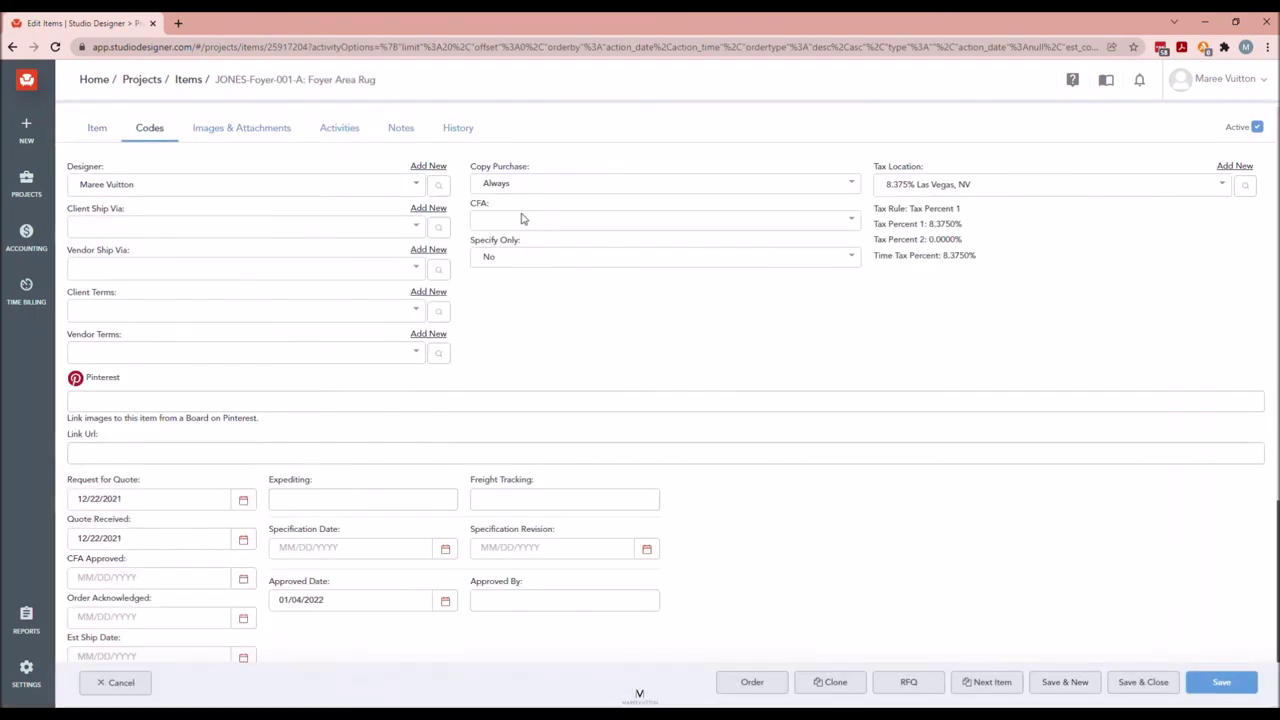
# Fill in the Foyer Area Rug's CFA Approved date from its calendar control and clear it again
pyautogui.scroll(-3, 519, 225)
pyautogui.scroll(2, 194, 212)
pyautogui.scroll(-2, 128, 440)
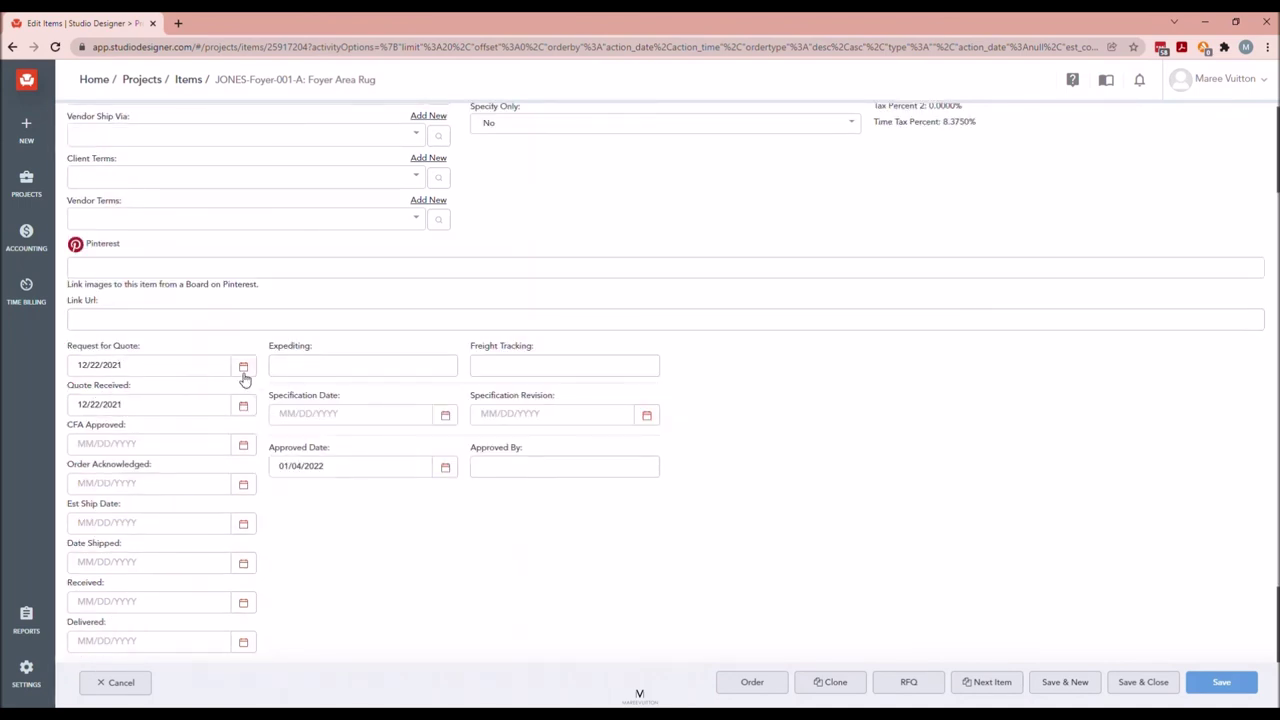
pyautogui.click(242, 446)
pyautogui.tripleClick(169, 444)
pyautogui.press('BackSpace')
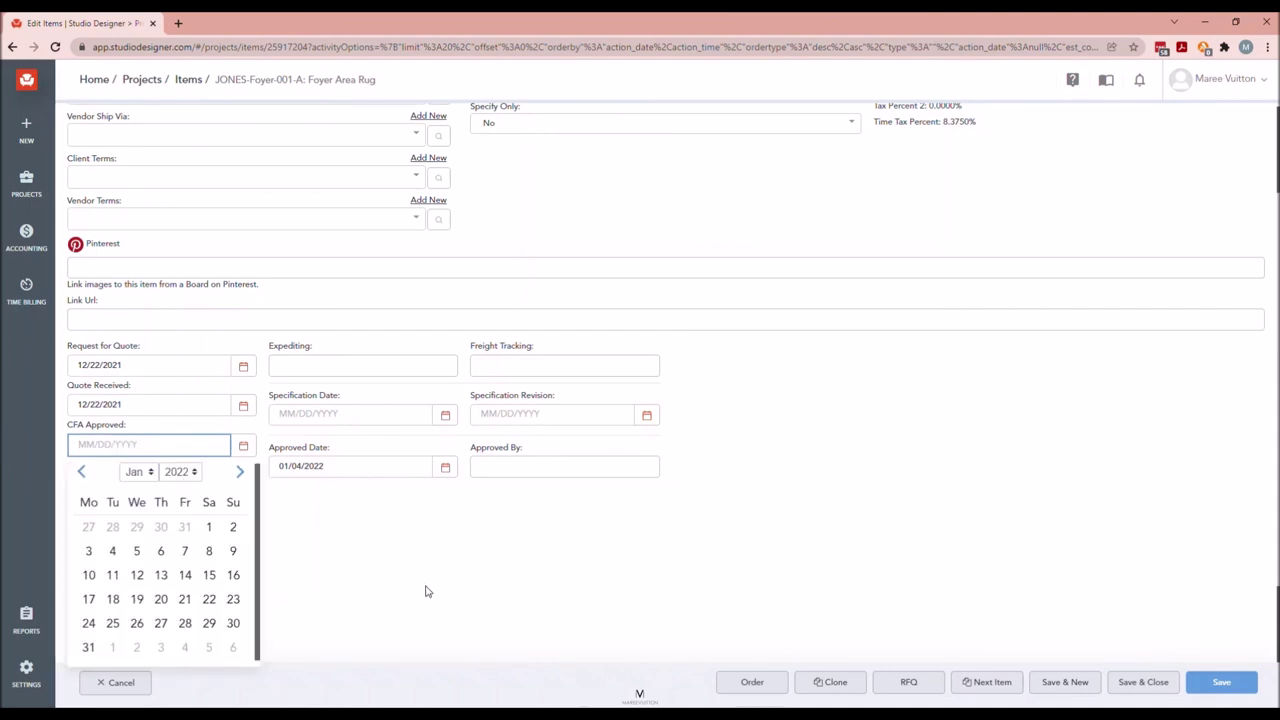
pyautogui.click(425, 591)
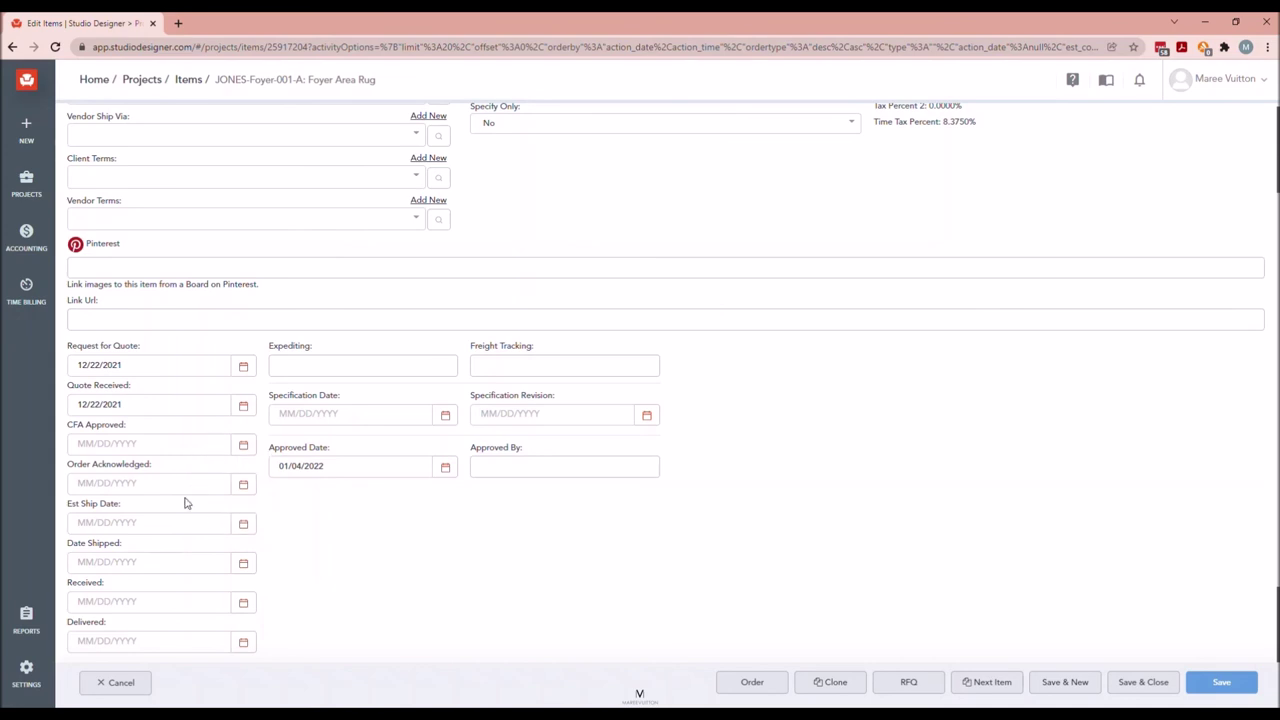
# Set the Foyer Area Rug's CFA Approved date to 01/02/2022 and empty the field again
pyautogui.scroll(-2, 186, 527)
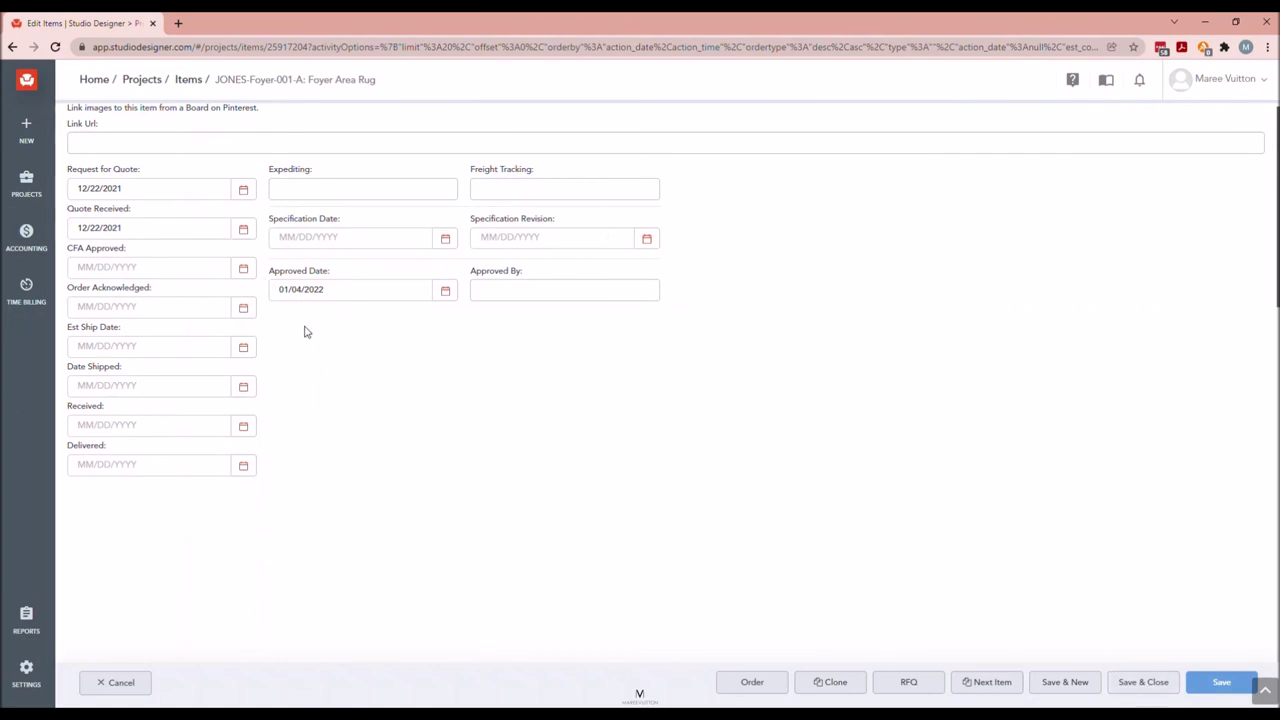
pyautogui.click(243, 269)
pyautogui.moveTo(211, 268); pyautogui.dragTo(3, 276)
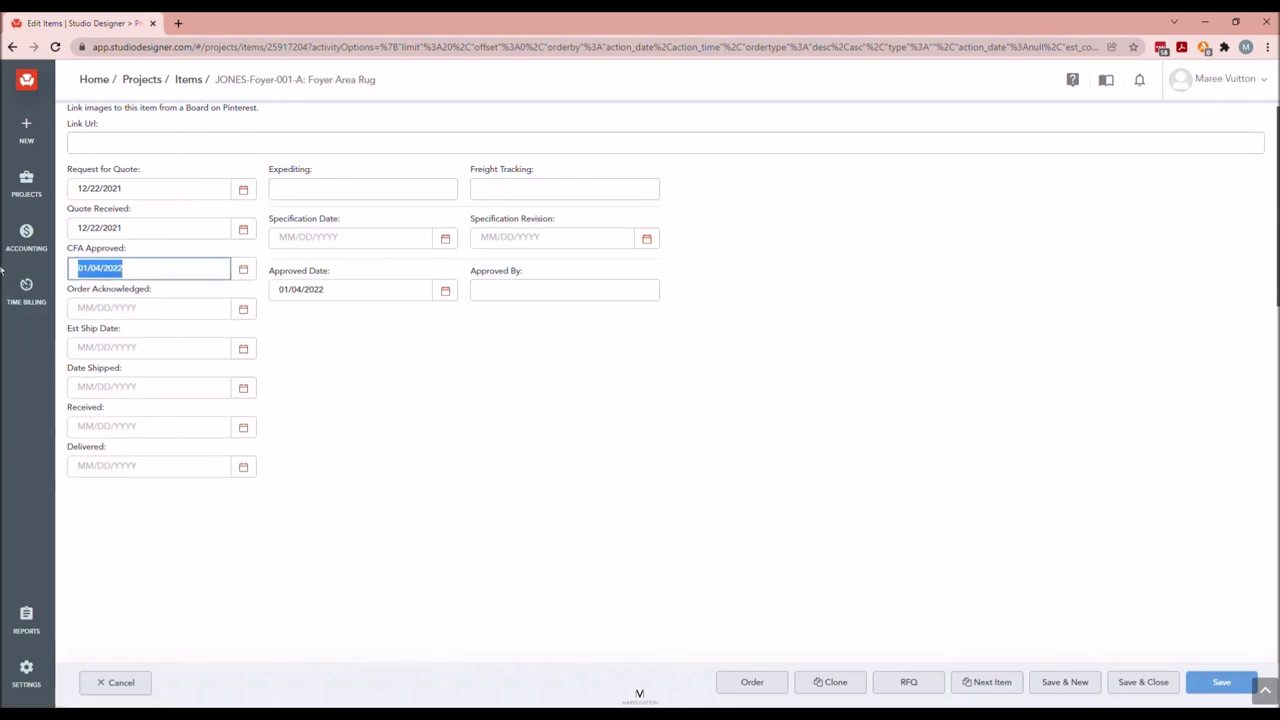
pyautogui.write('01/02/2022')
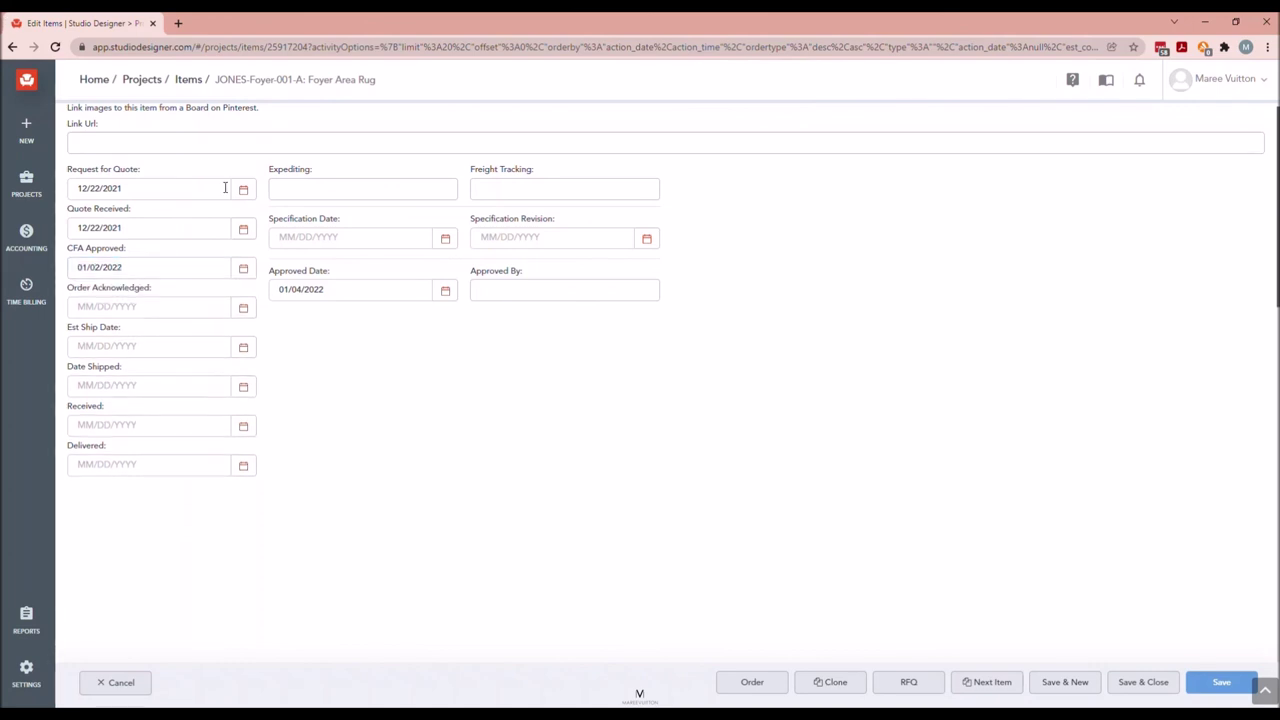
pyautogui.moveTo(177, 265); pyautogui.dragTo(20, 290)
pyautogui.press('BackSpace')
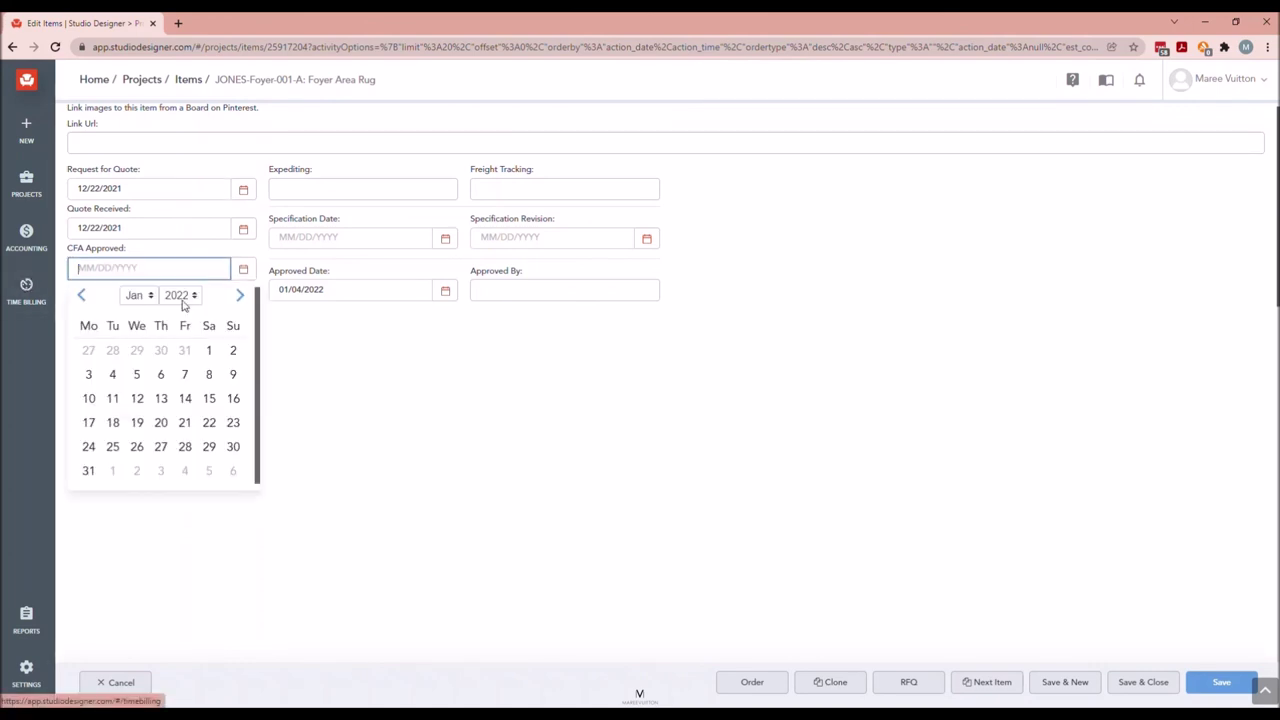
# Save and close the Foyer Area Rug, and show the JONES items in the Items List view and the Dates view
pyautogui.click(1150, 684)
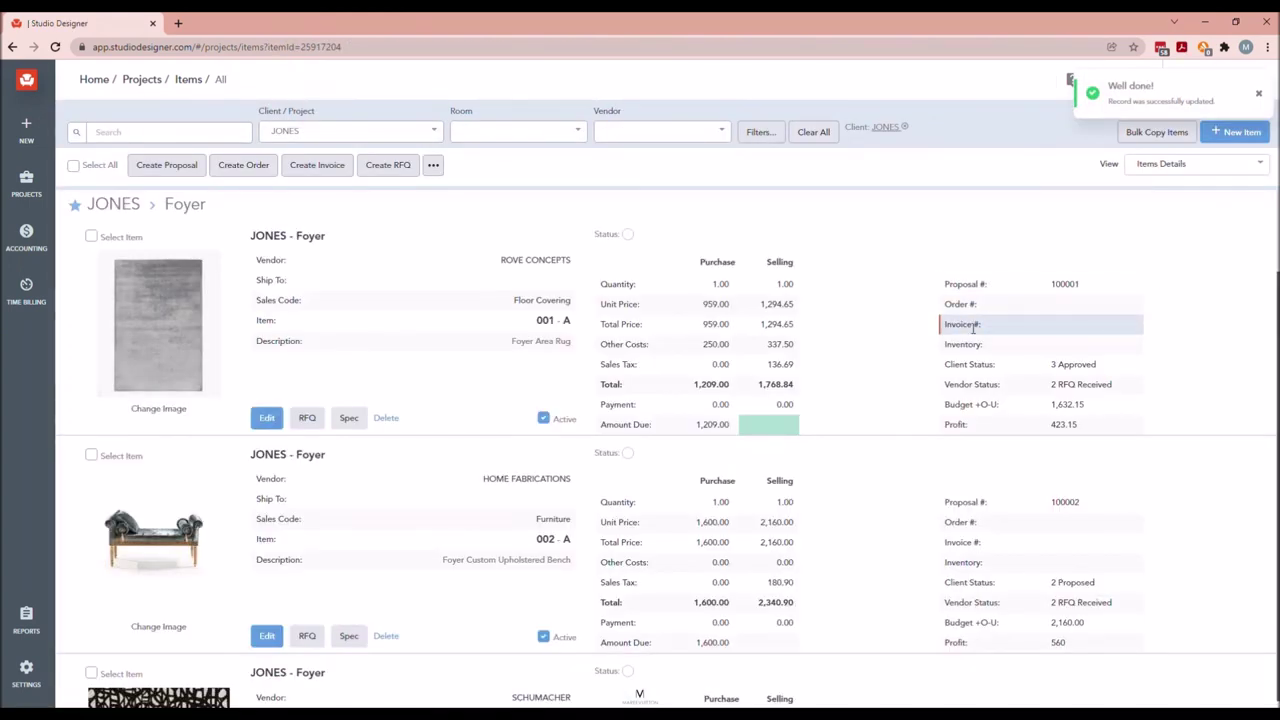
pyautogui.click(1205, 165)
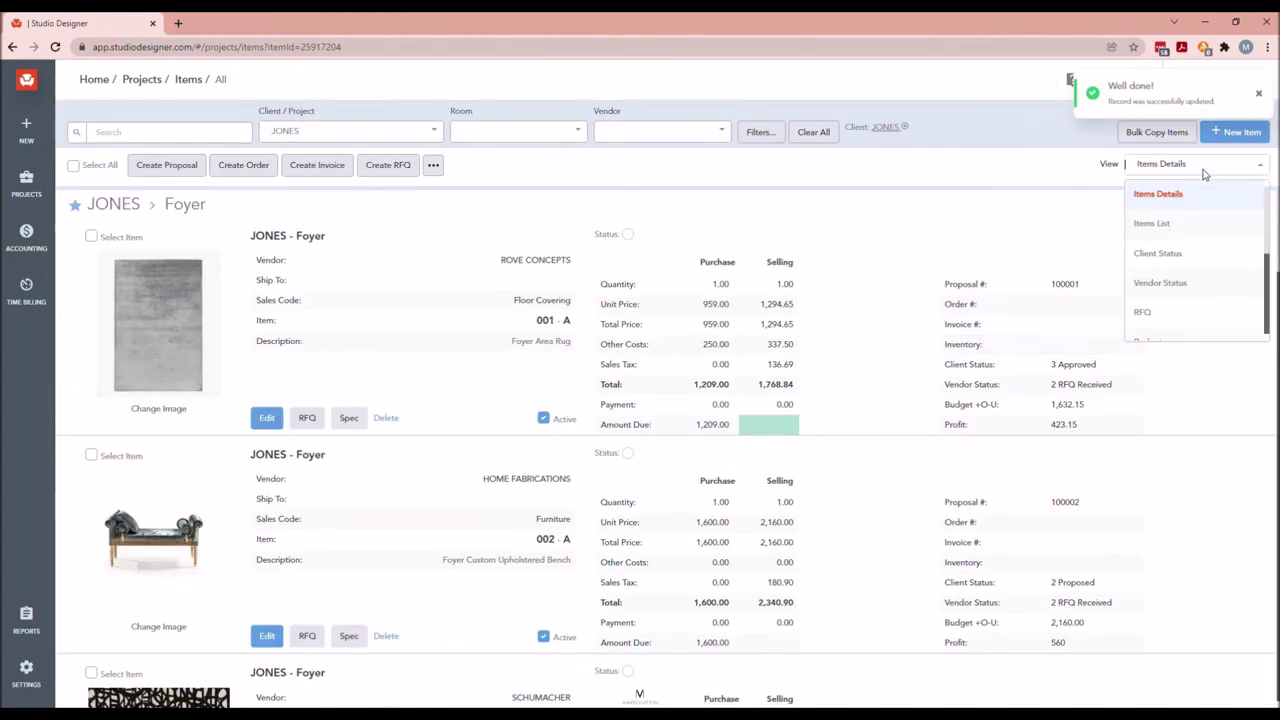
pyautogui.click(1177, 226)
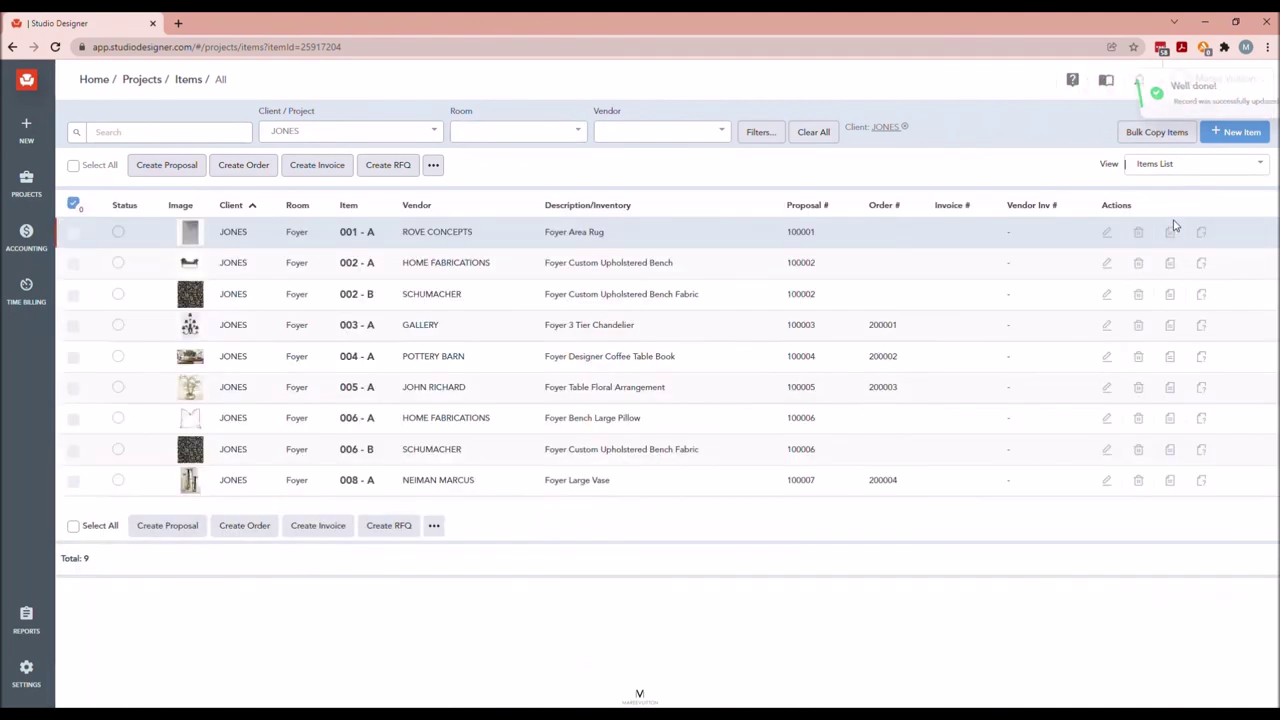
pyautogui.click(1199, 170)
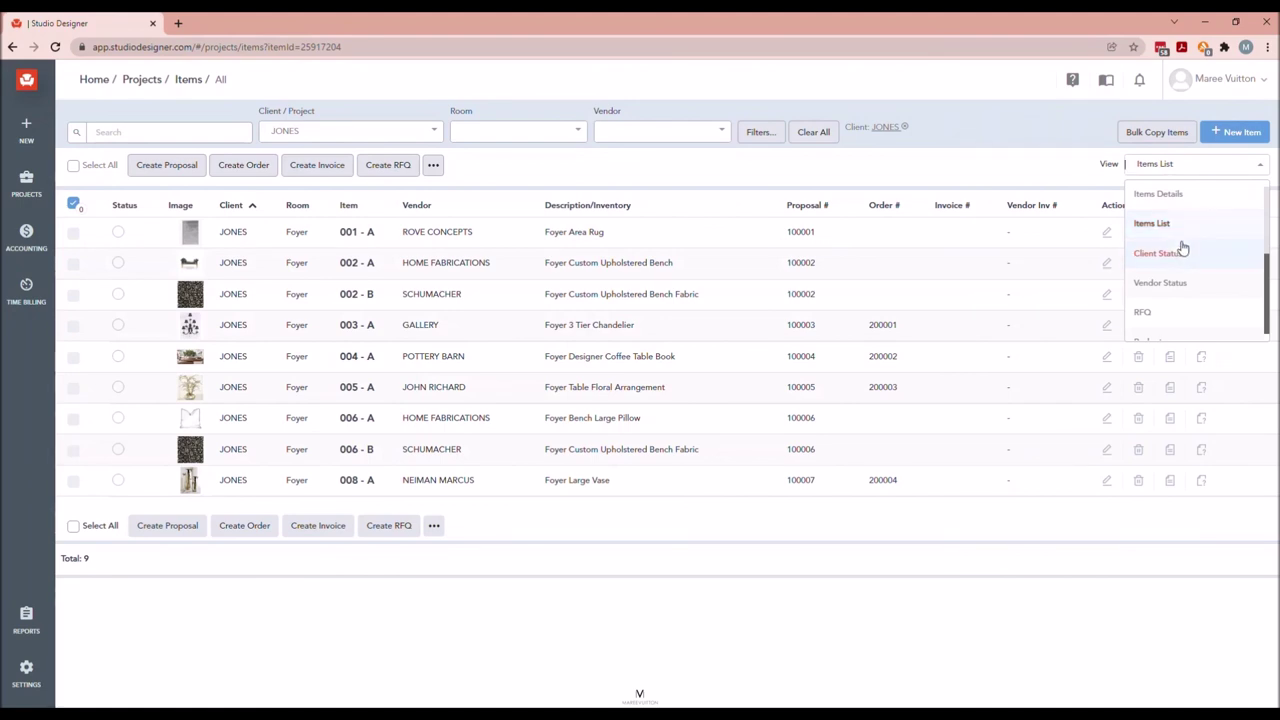
pyautogui.scroll(-3, 1181, 263)
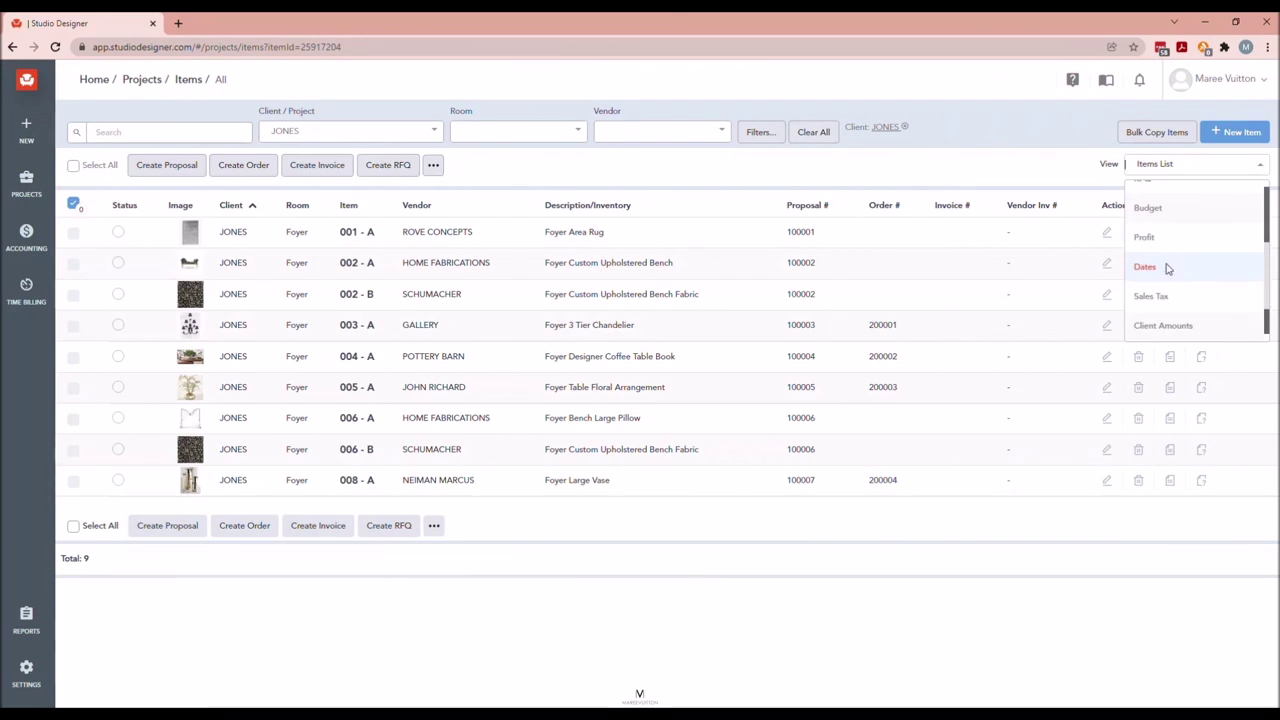
pyautogui.click(1165, 265)
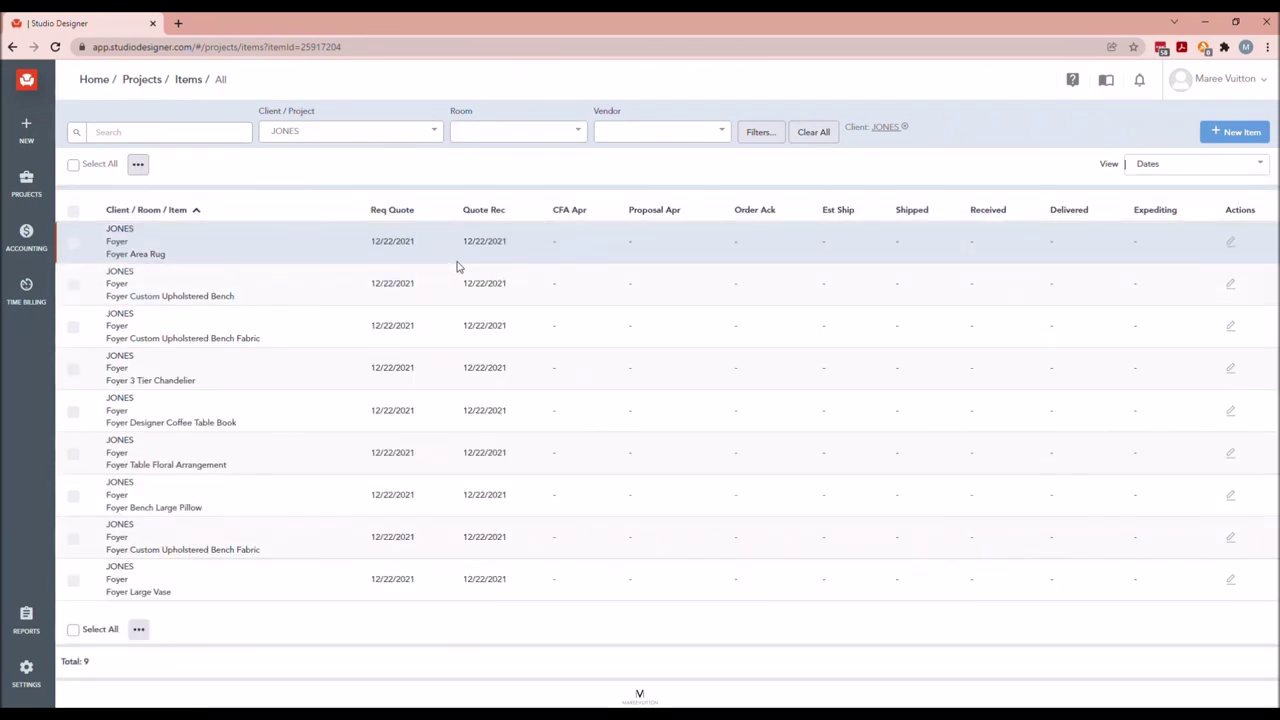